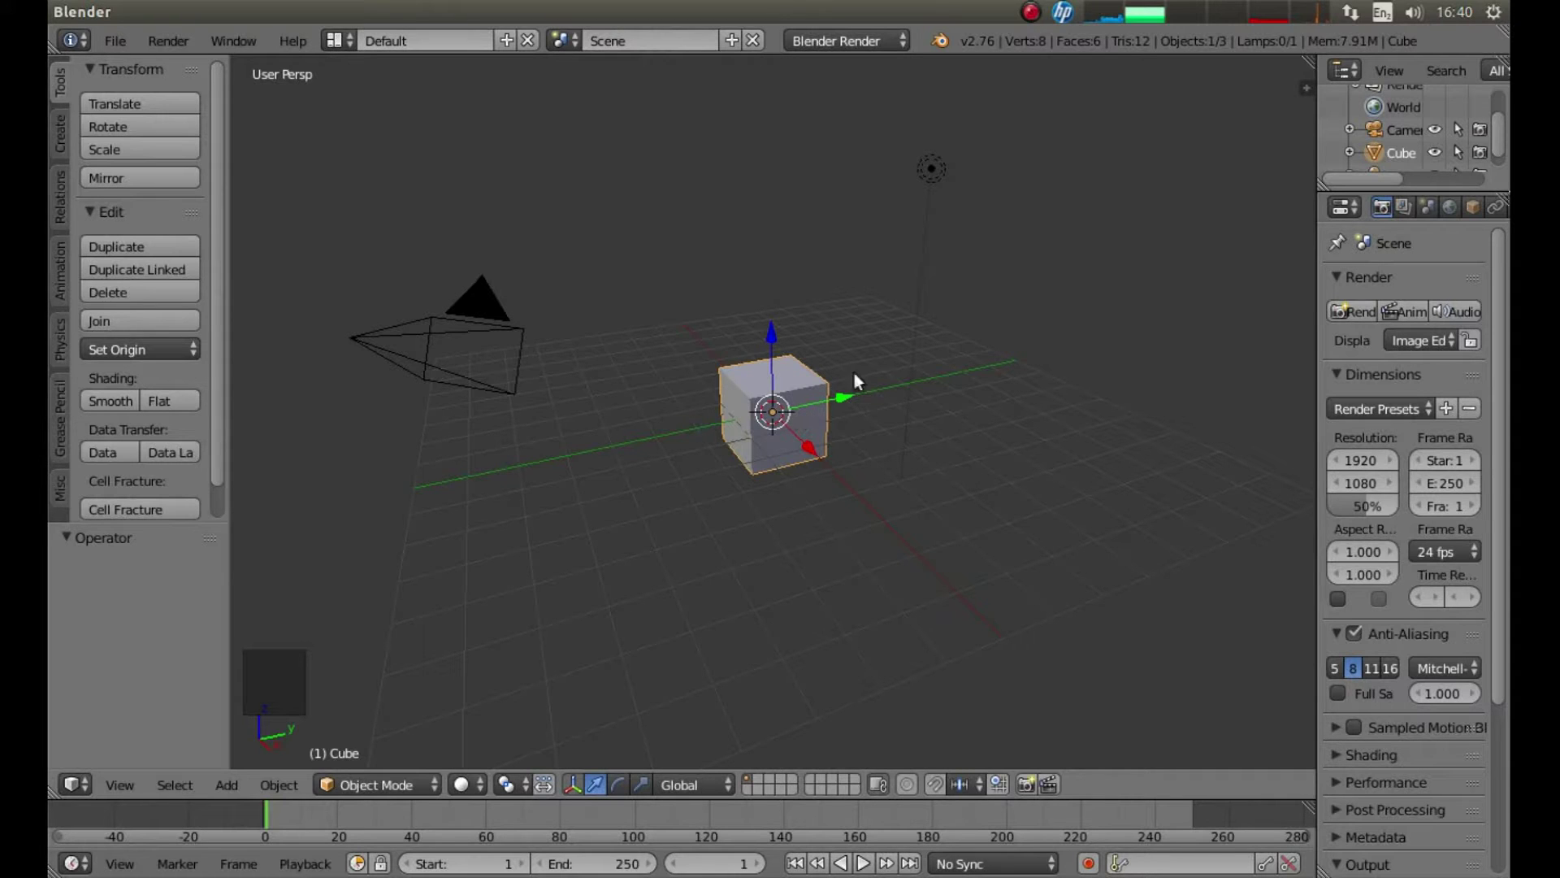
Step: Delete the default cube and choose Cycles Render as the render engine
{"action": "key", "text": "x"}
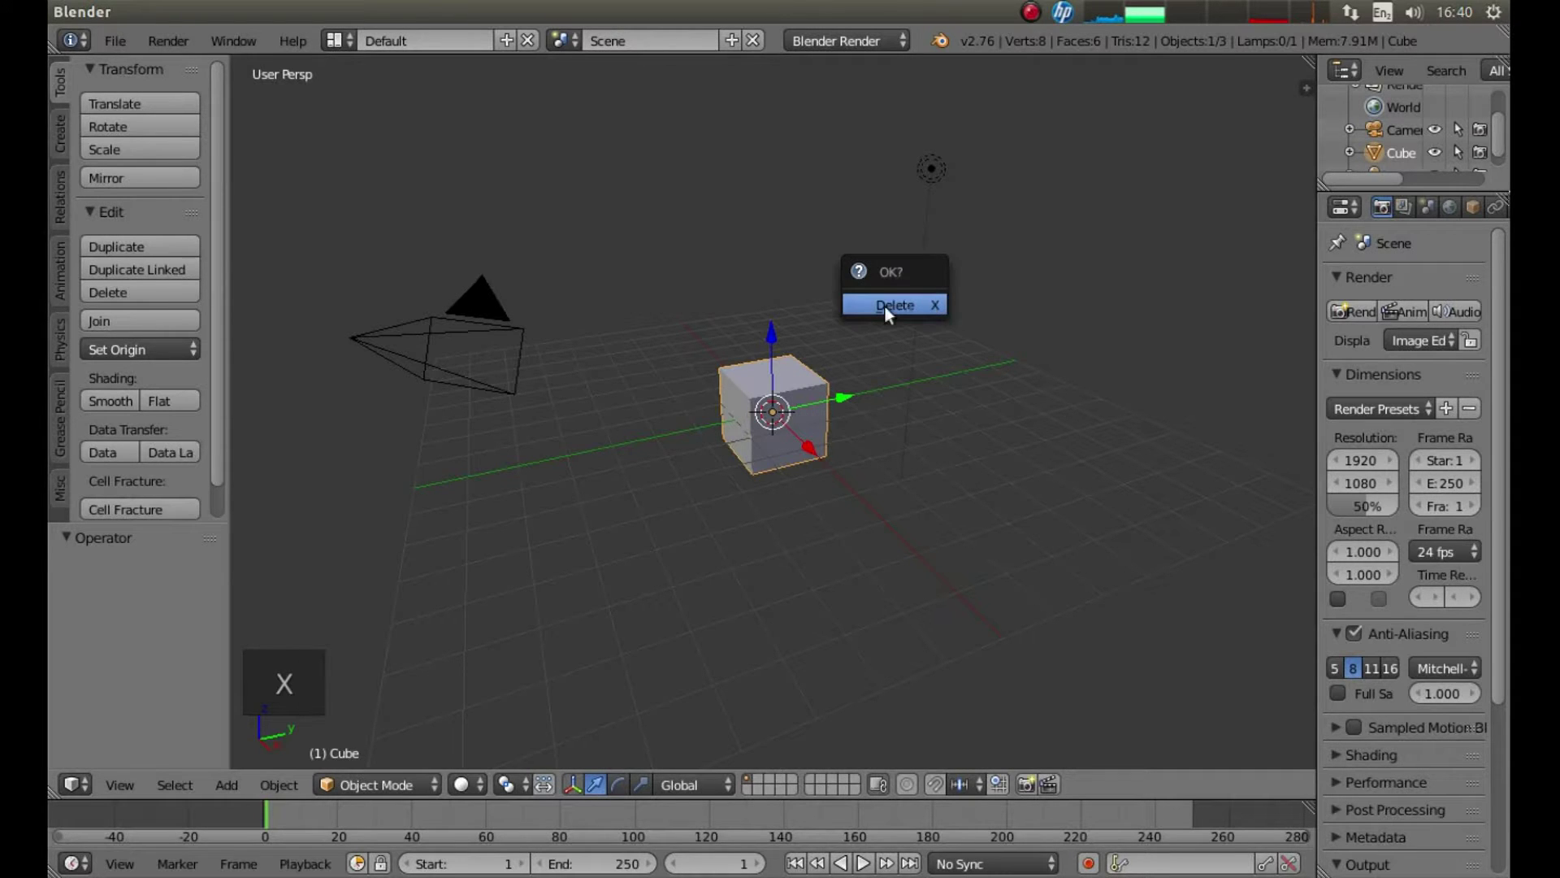
{"action": "left_click", "coordinate": [879, 306]}
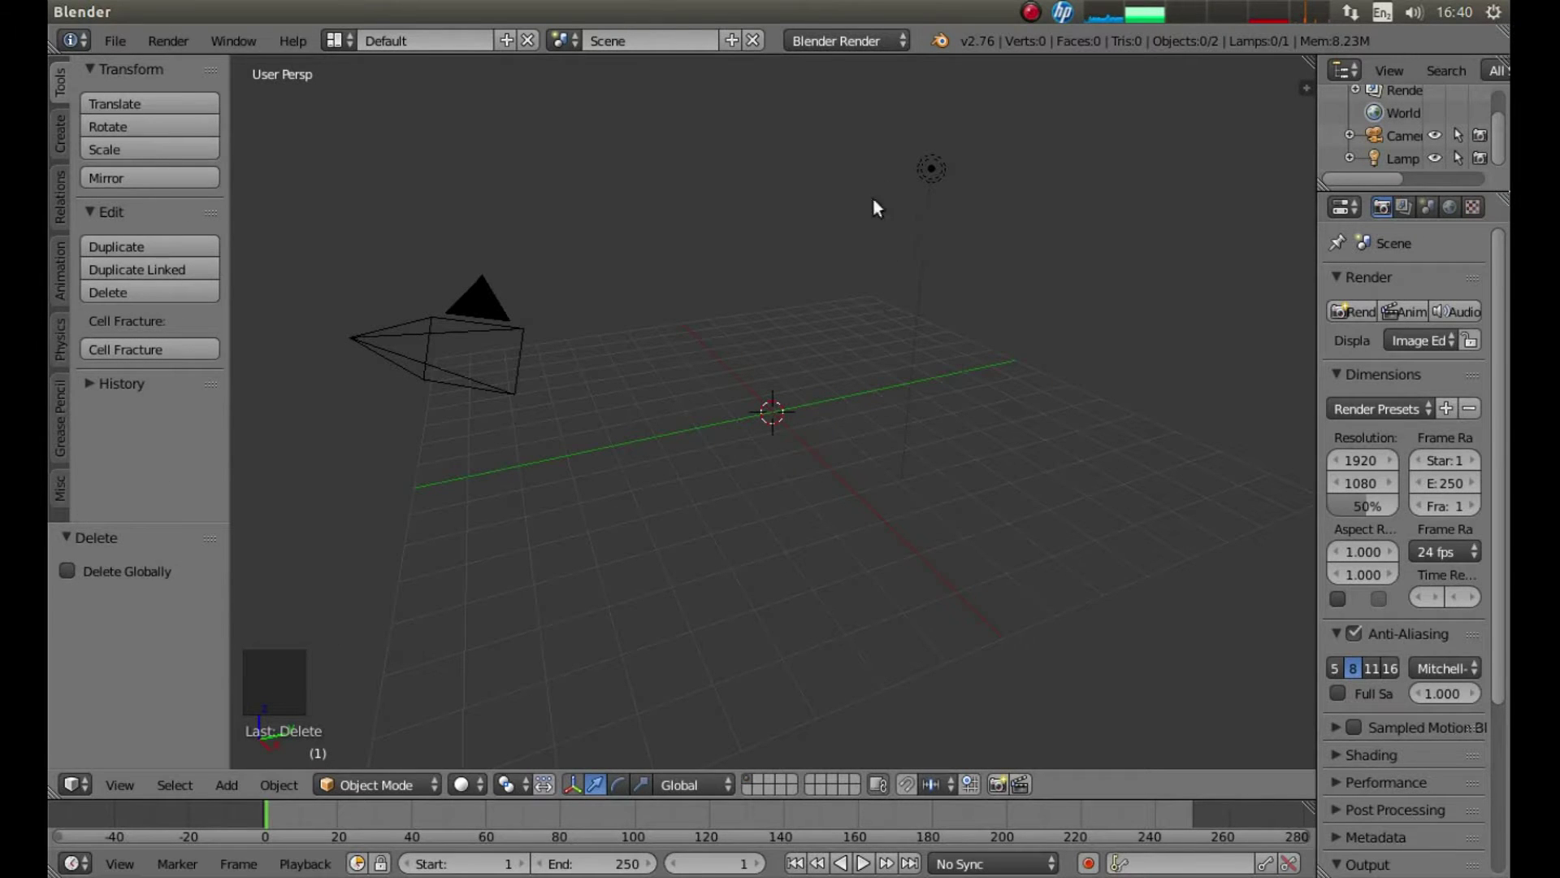
{"action": "left_click", "coordinate": [846, 39]}
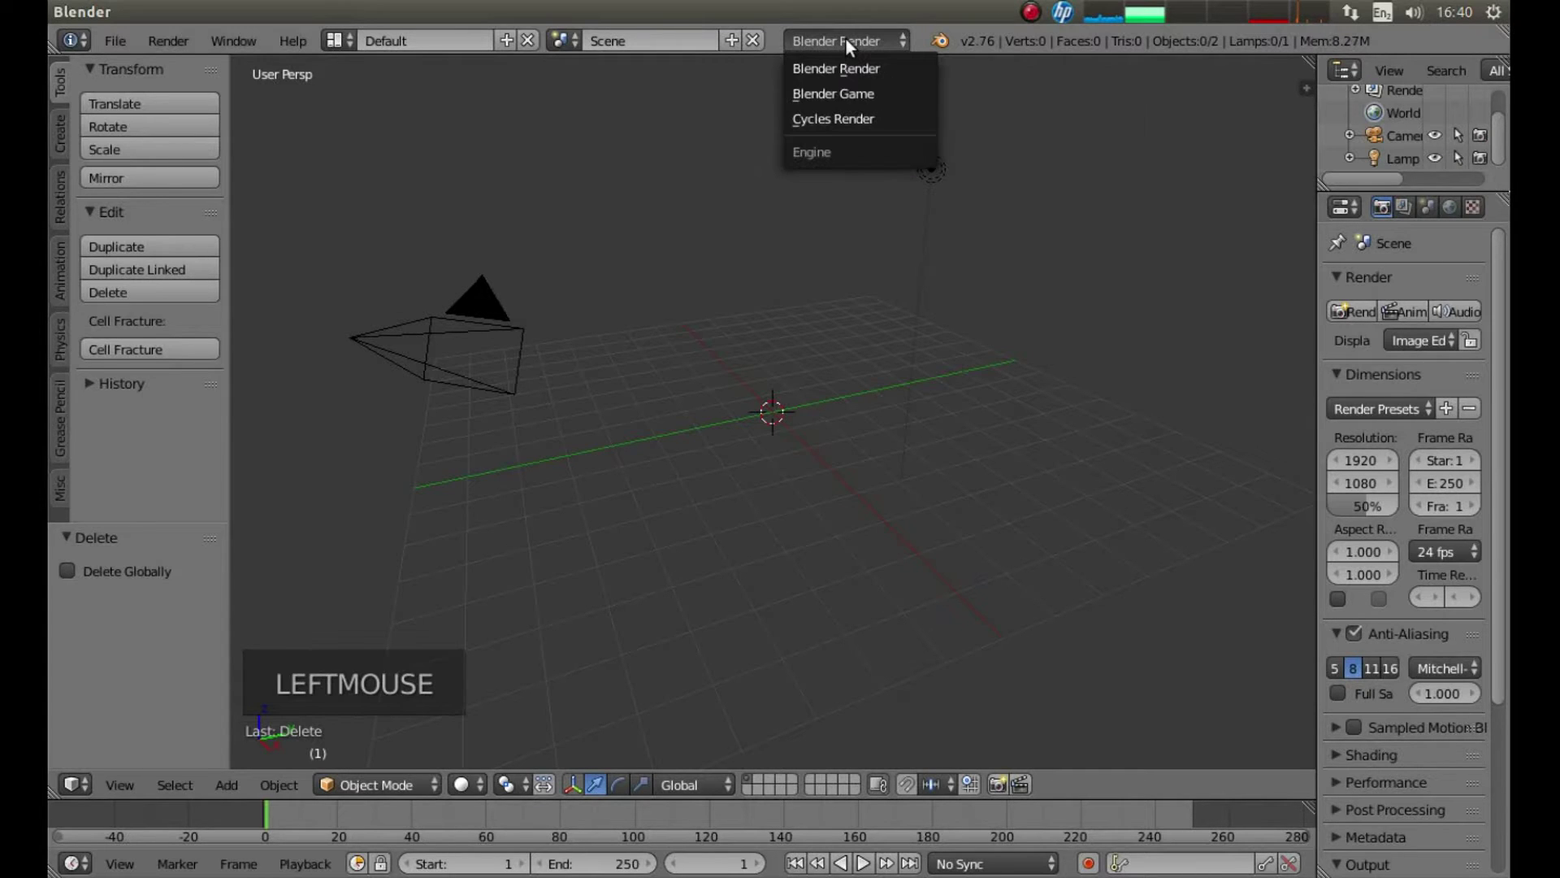
{"action": "left_click", "coordinate": [859, 114]}
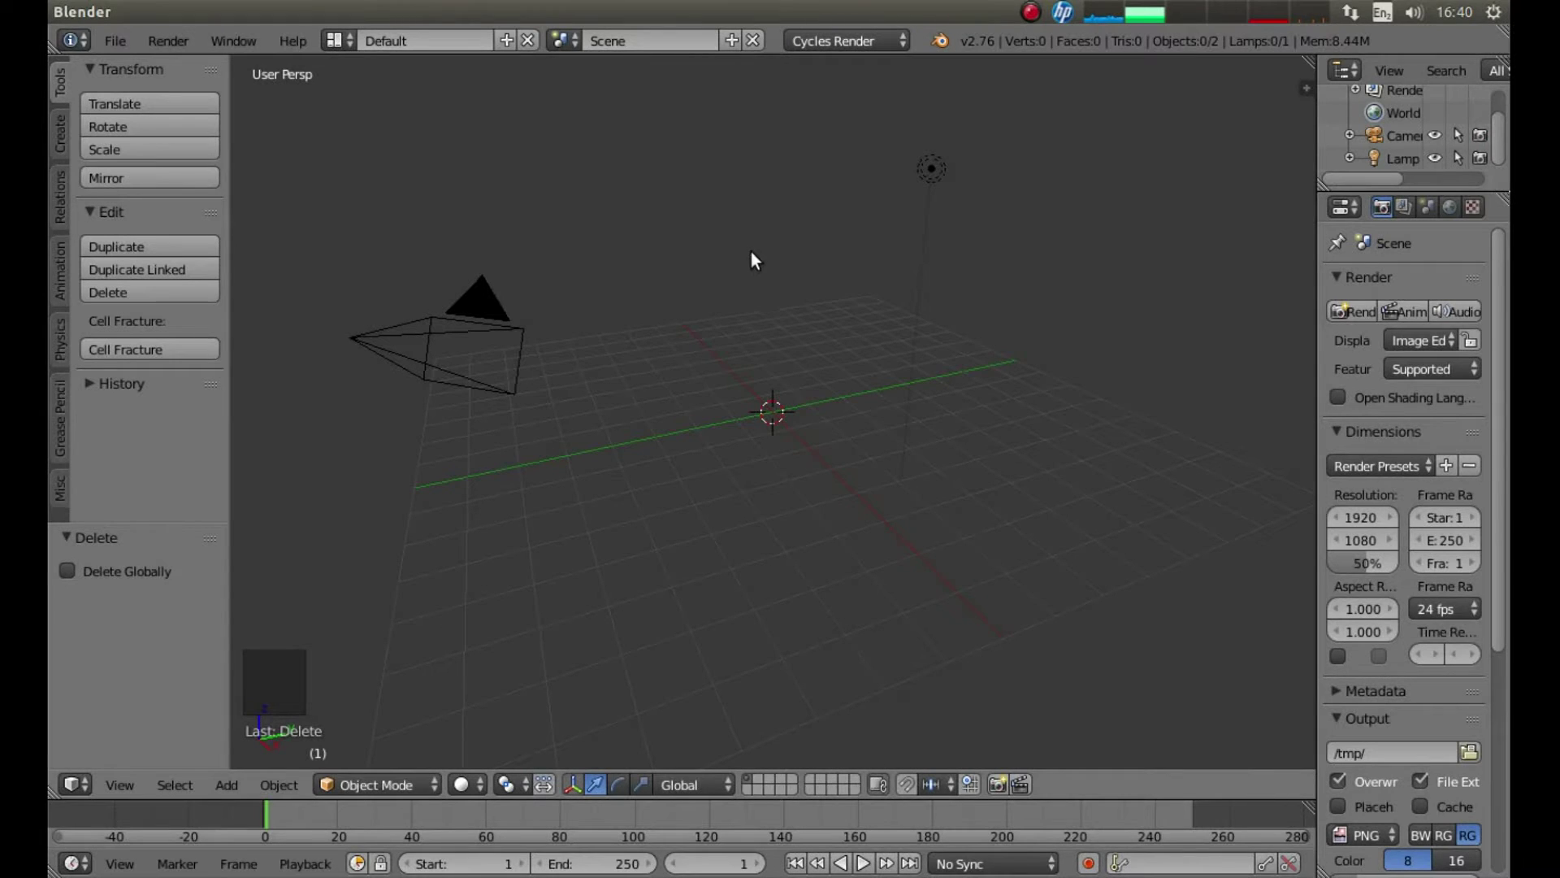
Step: Select the lamp and set its Size to 2 in the lamp data settings
{"action": "right_click", "coordinate": [932, 167]}
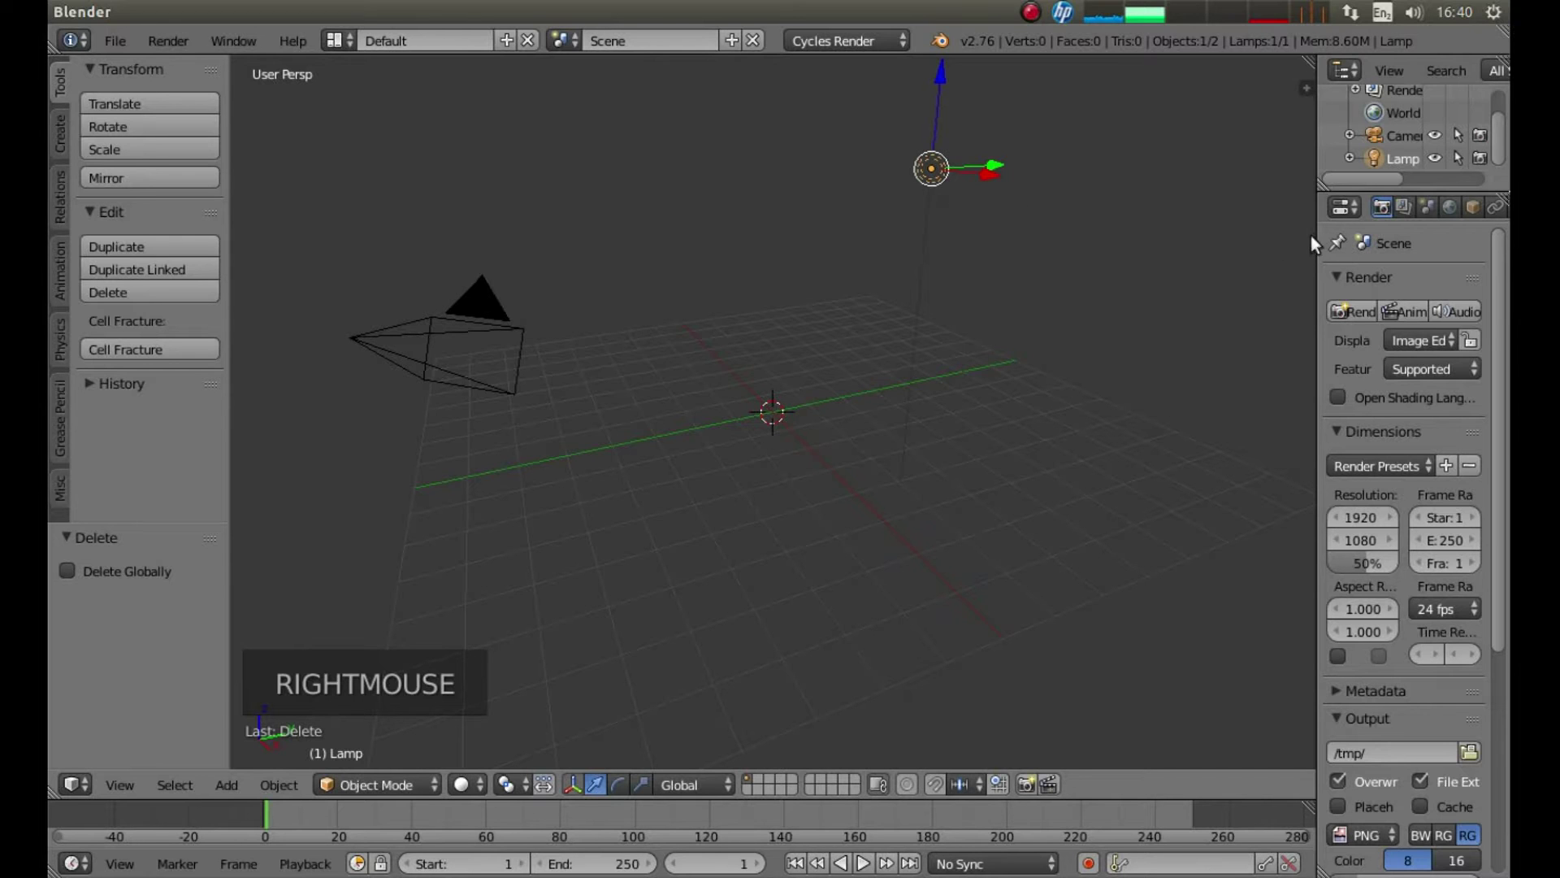
{"action": "left_click_drag", "start_coordinate": [1317, 236], "coordinate": [1211, 247]}
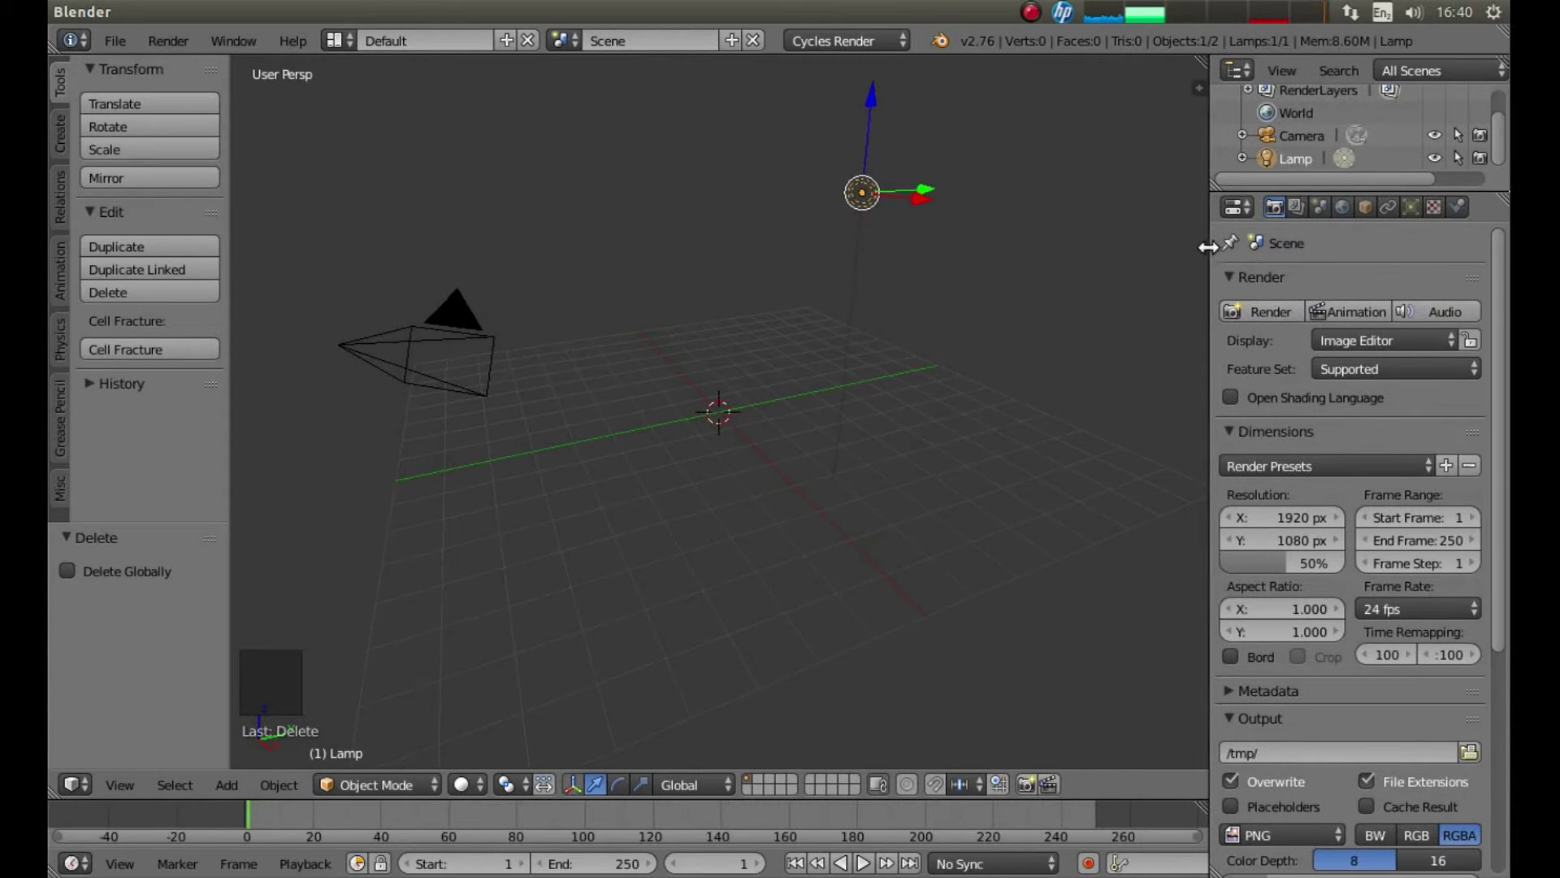
{"action": "left_click", "coordinate": [1408, 208]}
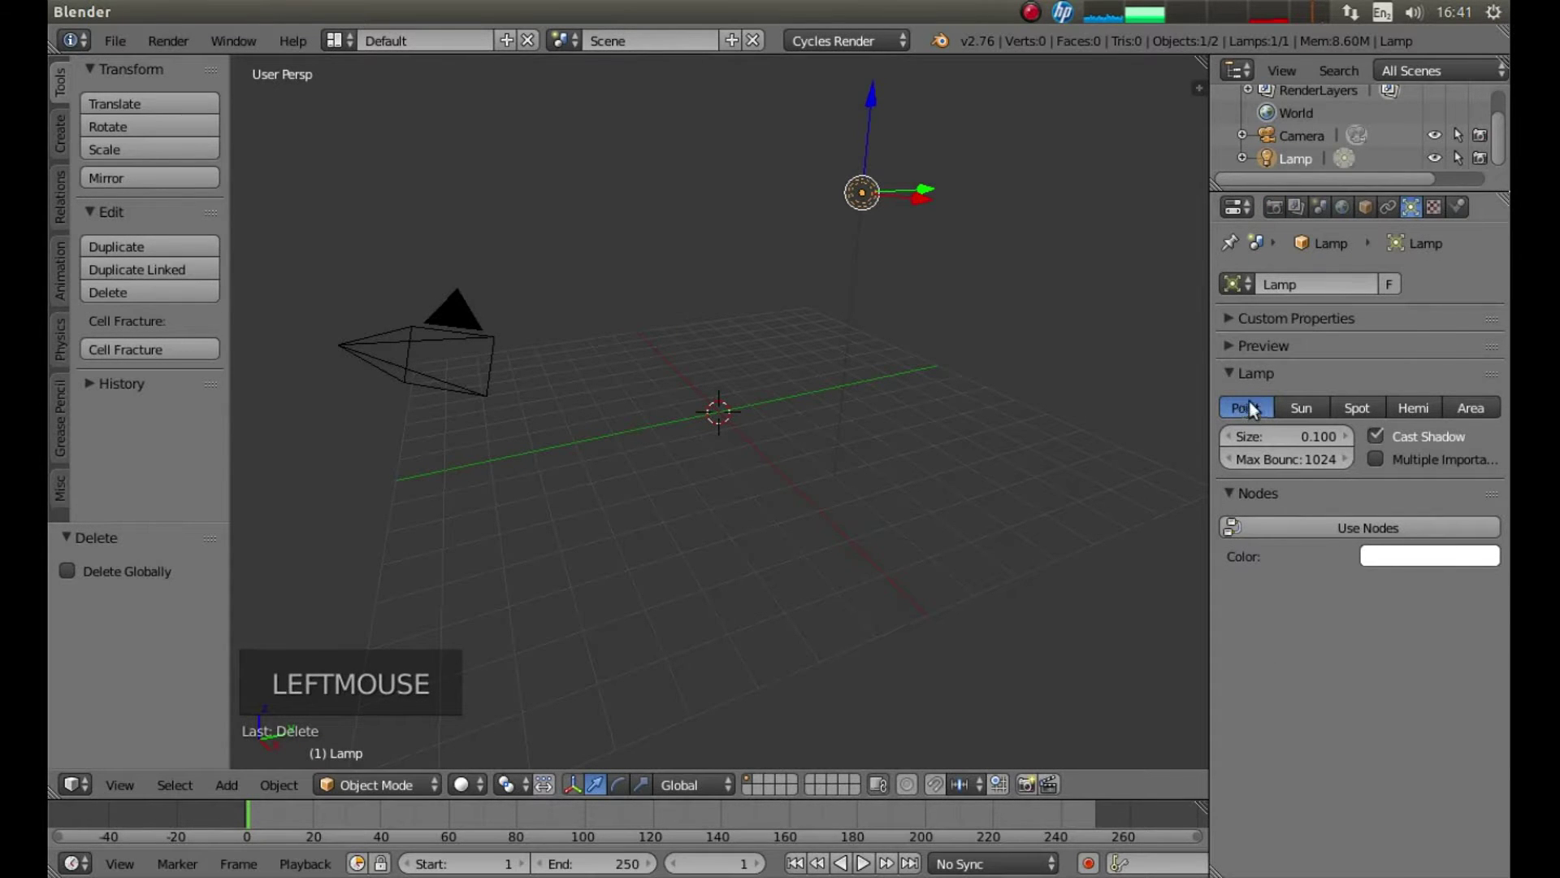
{"action": "left_click", "coordinate": [1285, 436]}
{"action": "type", "text": "2"}
{"action": "key", "text": "Return"}
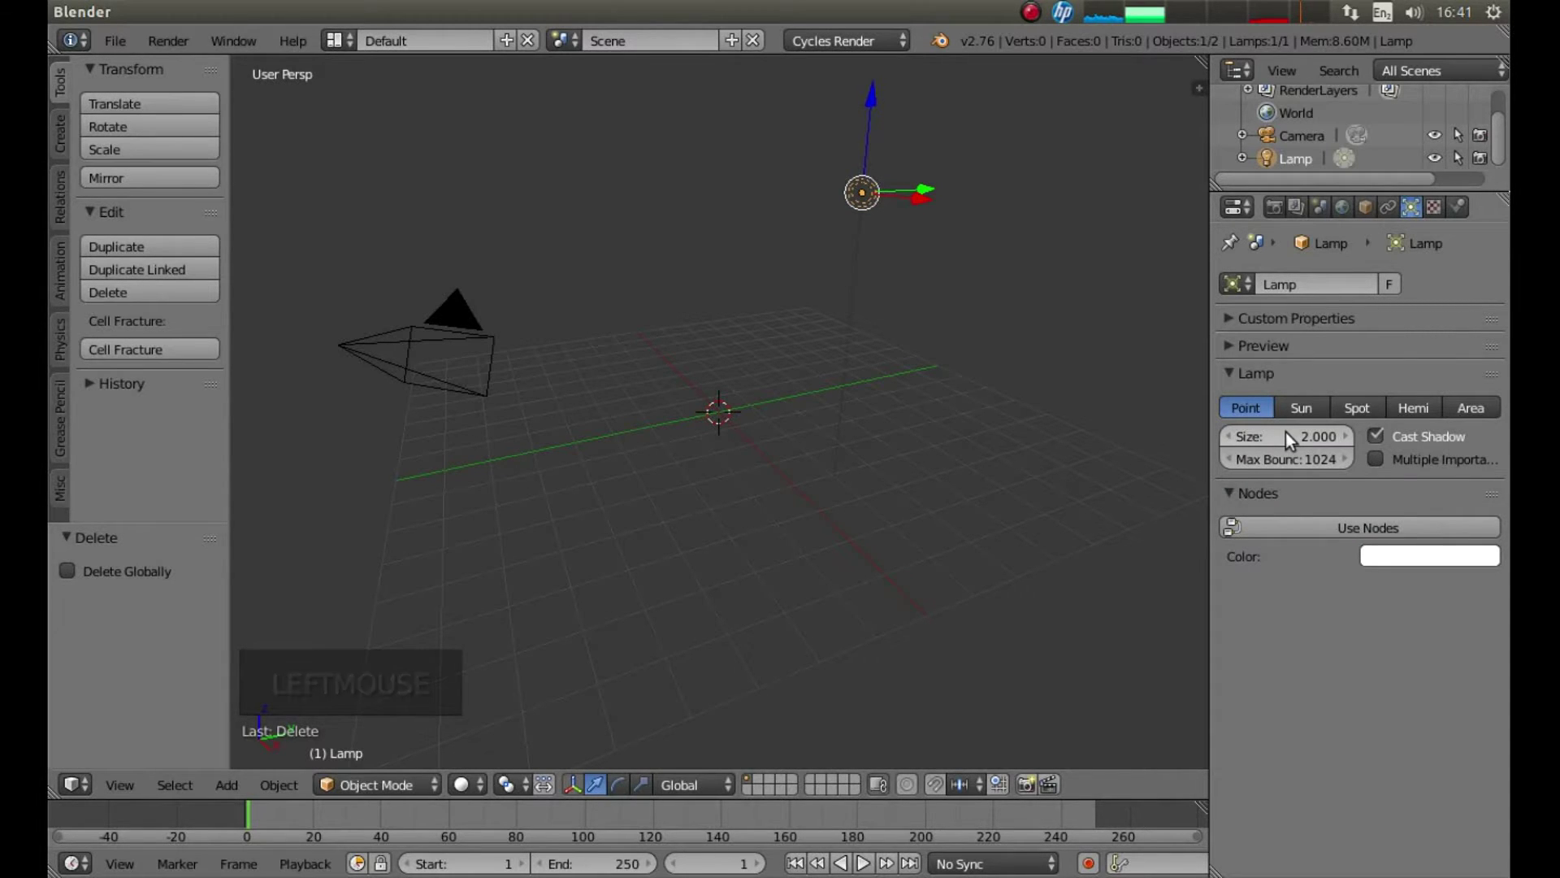
Step: Enable Use Nodes on the lamp and set the emission Strength to 2000
{"action": "left_click", "coordinate": [1347, 528]}
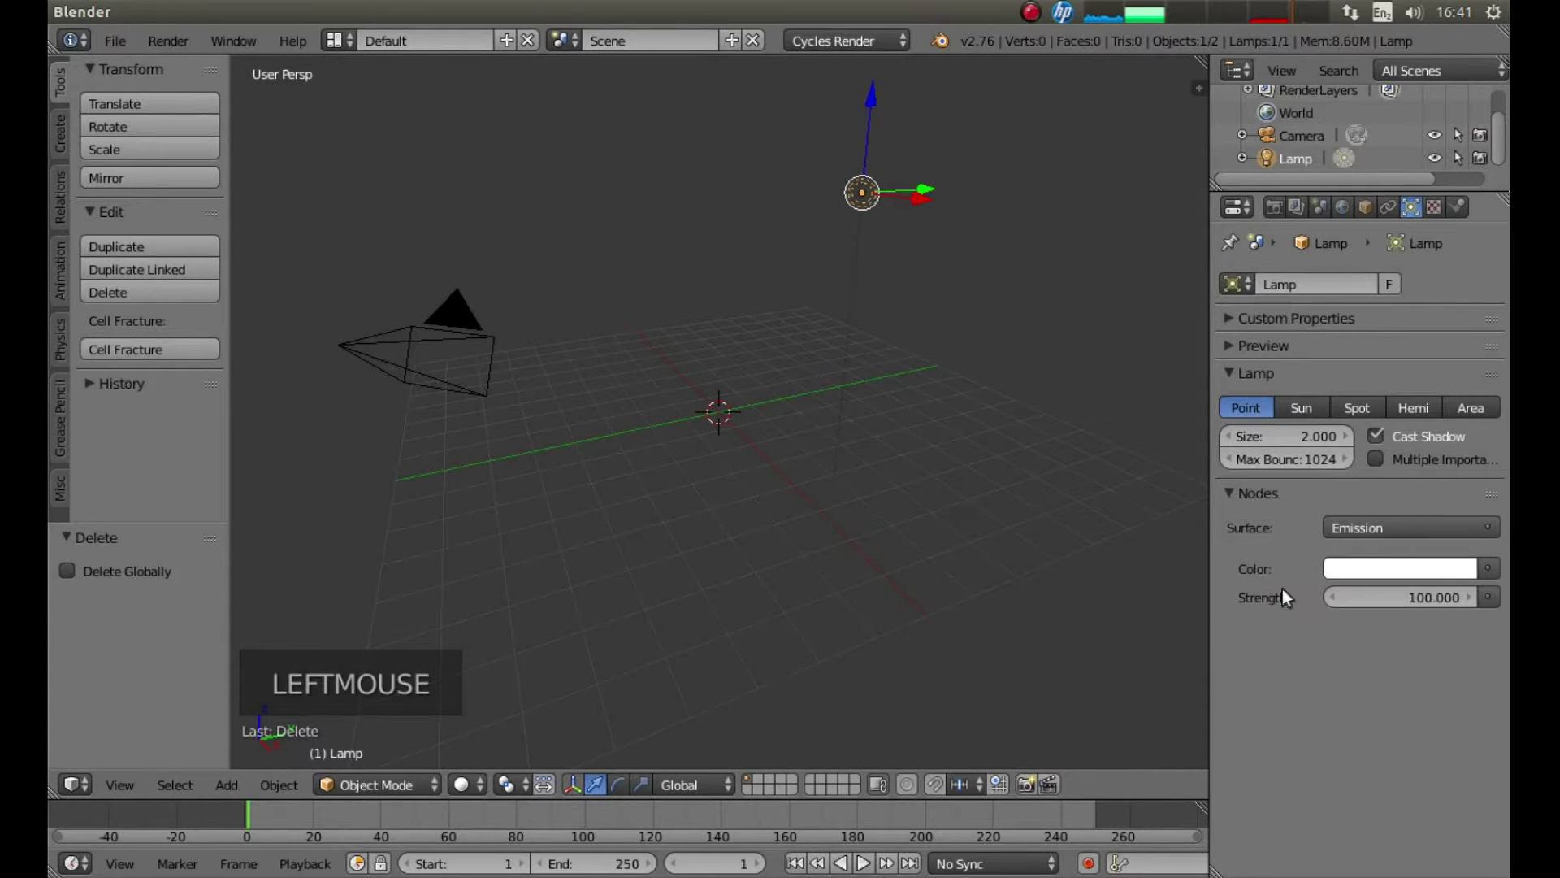
{"action": "double_click", "coordinate": [1414, 596]}
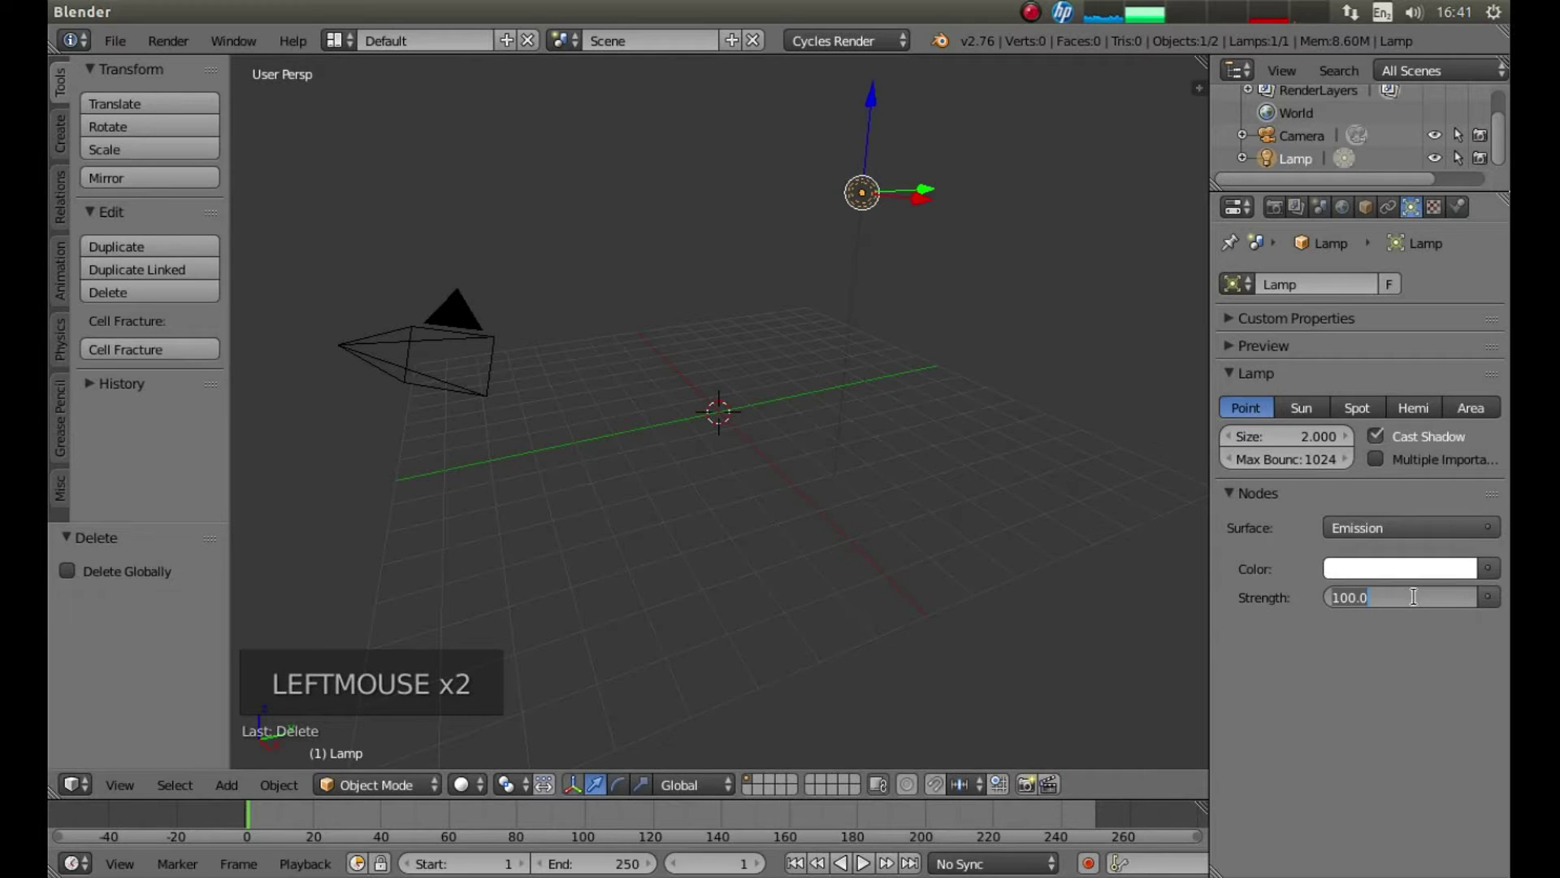
{"action": "type", "text": "2000"}
{"action": "key", "text": "Return"}
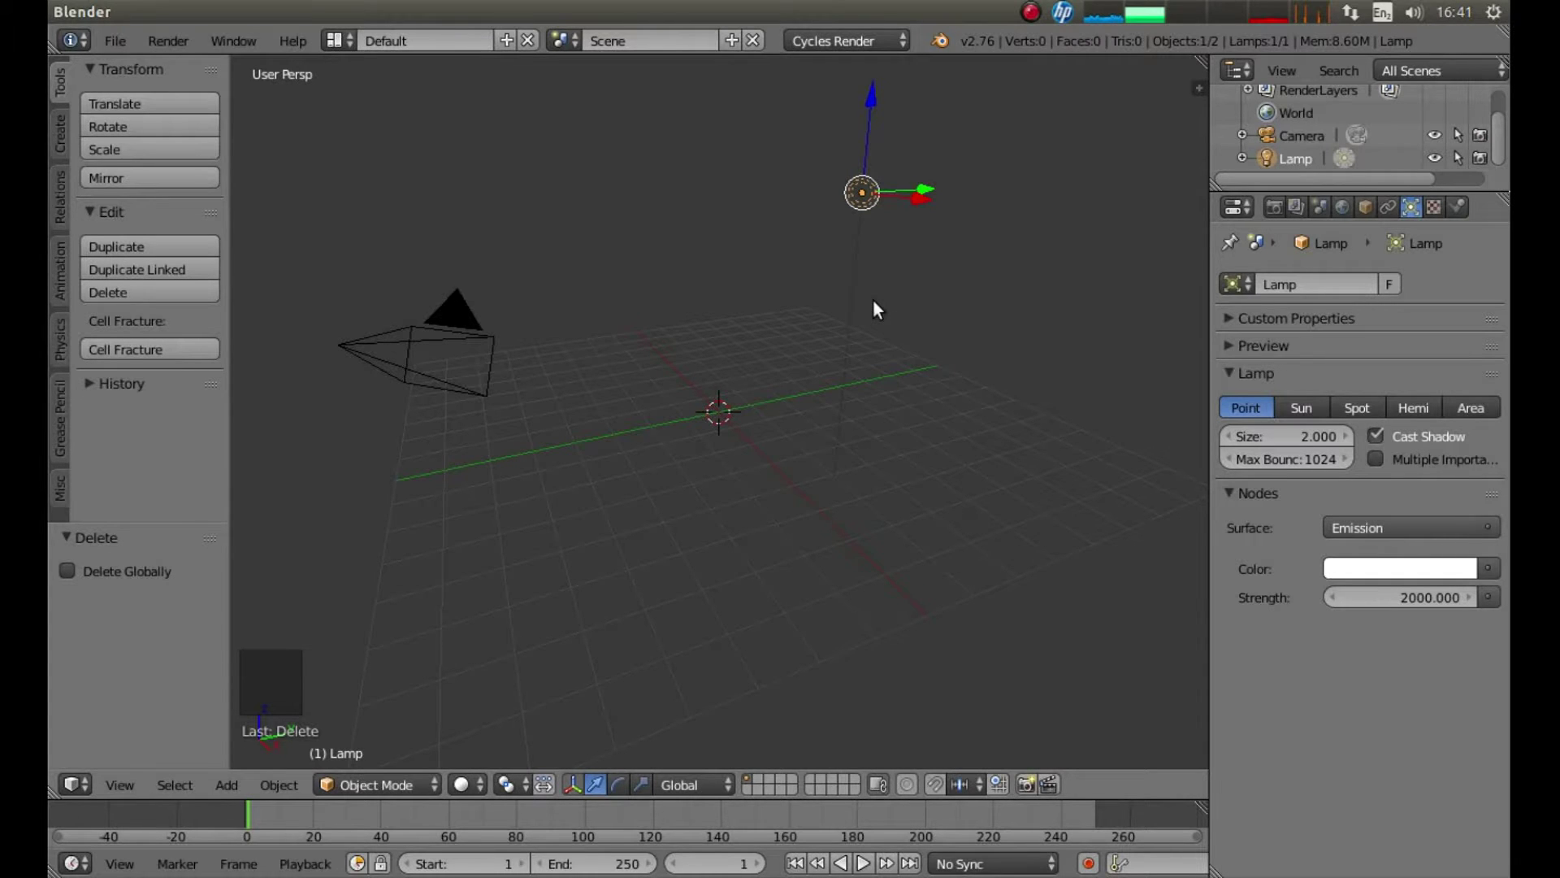
Step: Add a circle mesh and rotate it 90° about X
{"action": "key", "text": "shift+a"}
{"action": "mouse_move", "coordinate": [873, 302]}
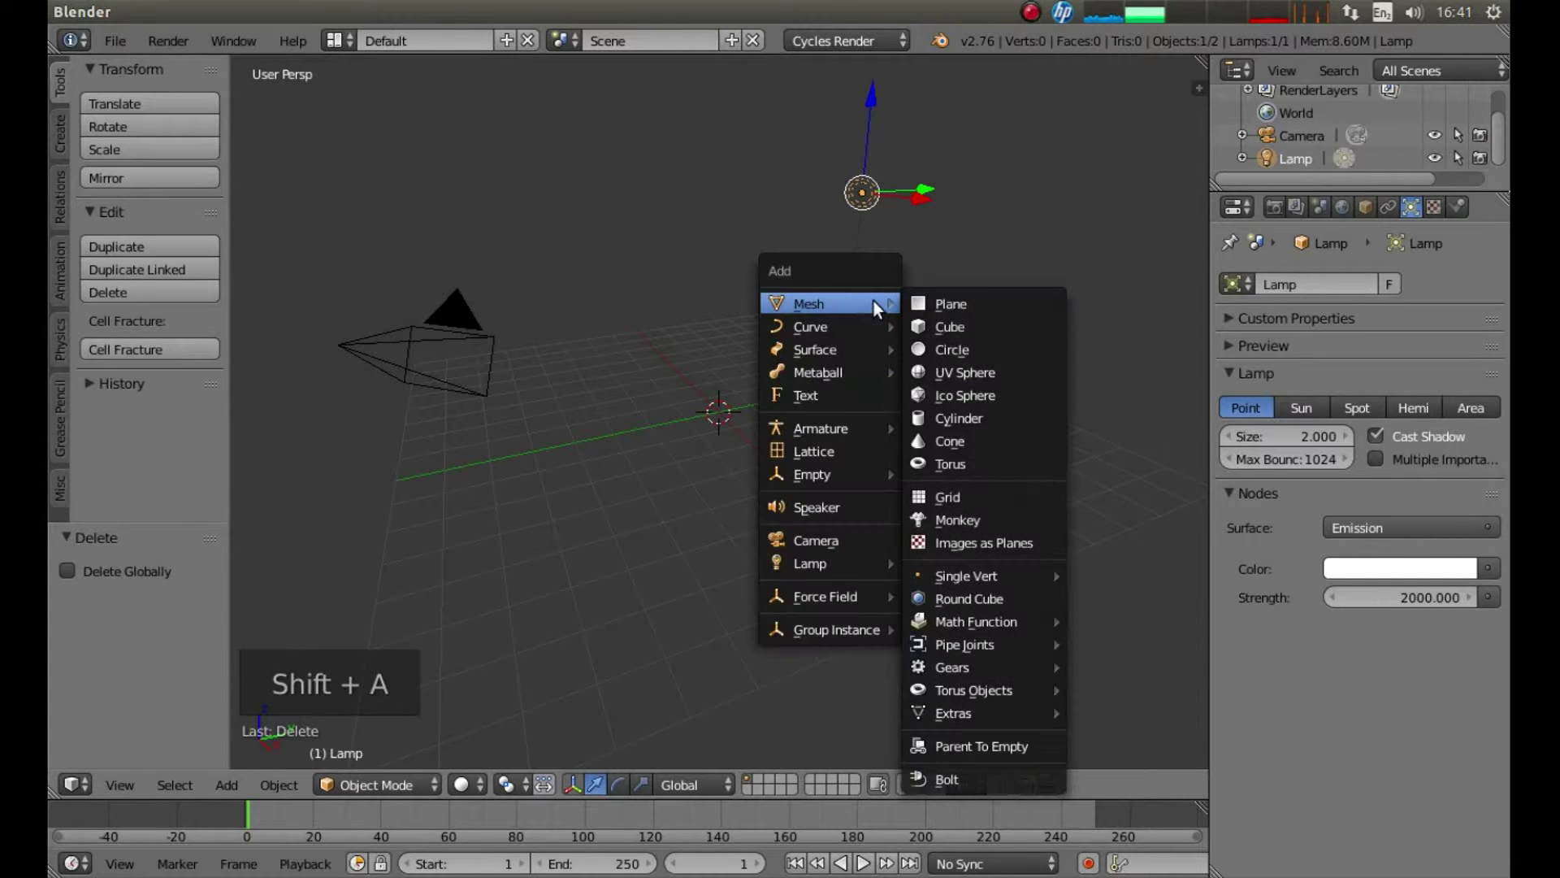
{"action": "left_click", "coordinate": [993, 348]}
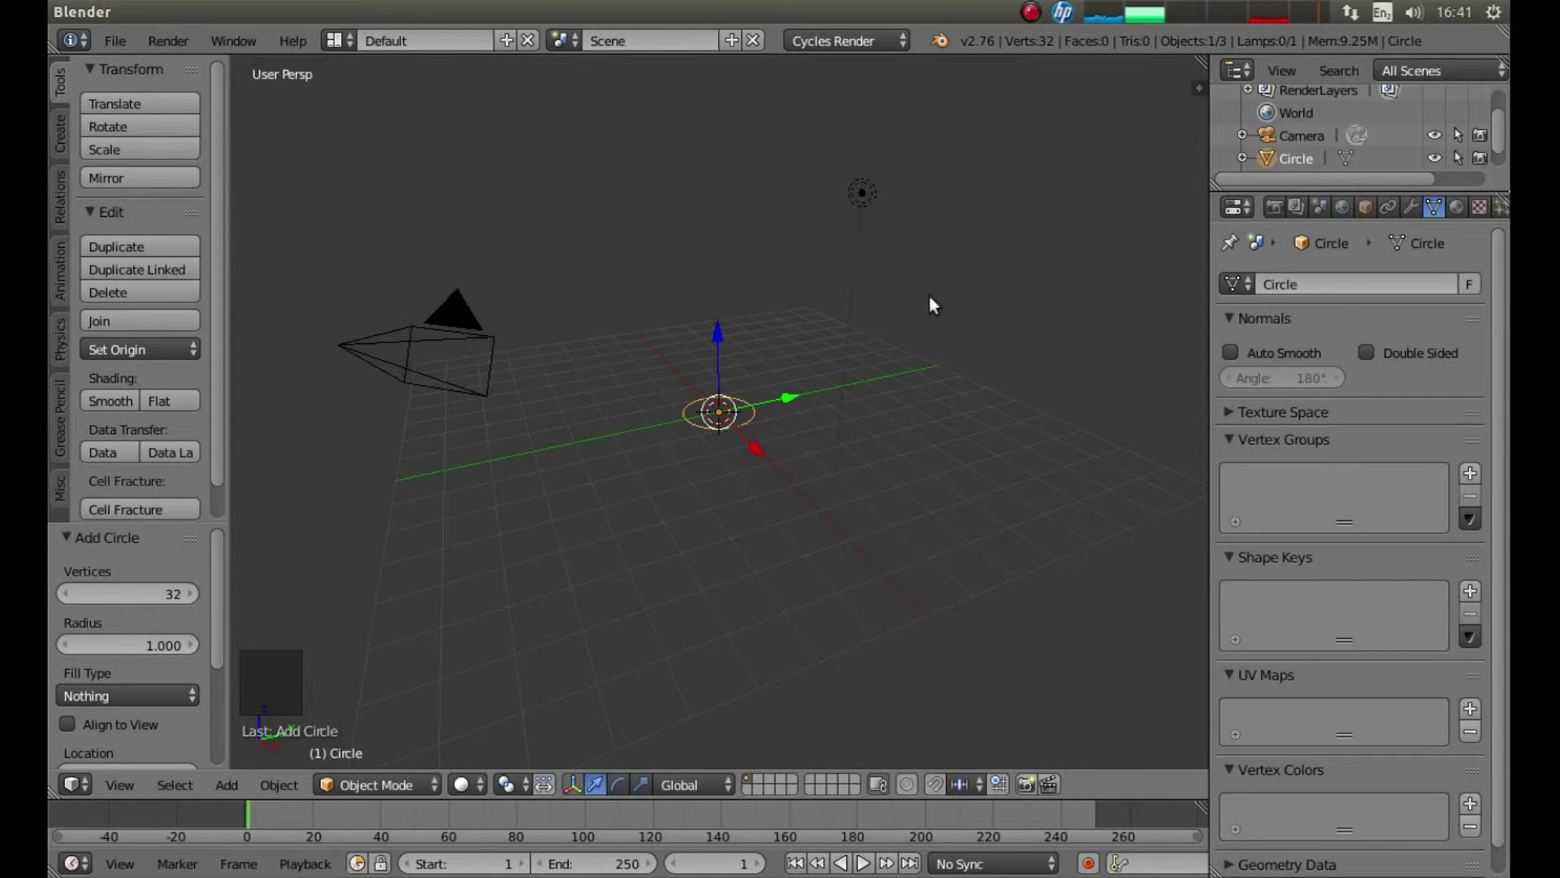
{"action": "type", "text": "r"}
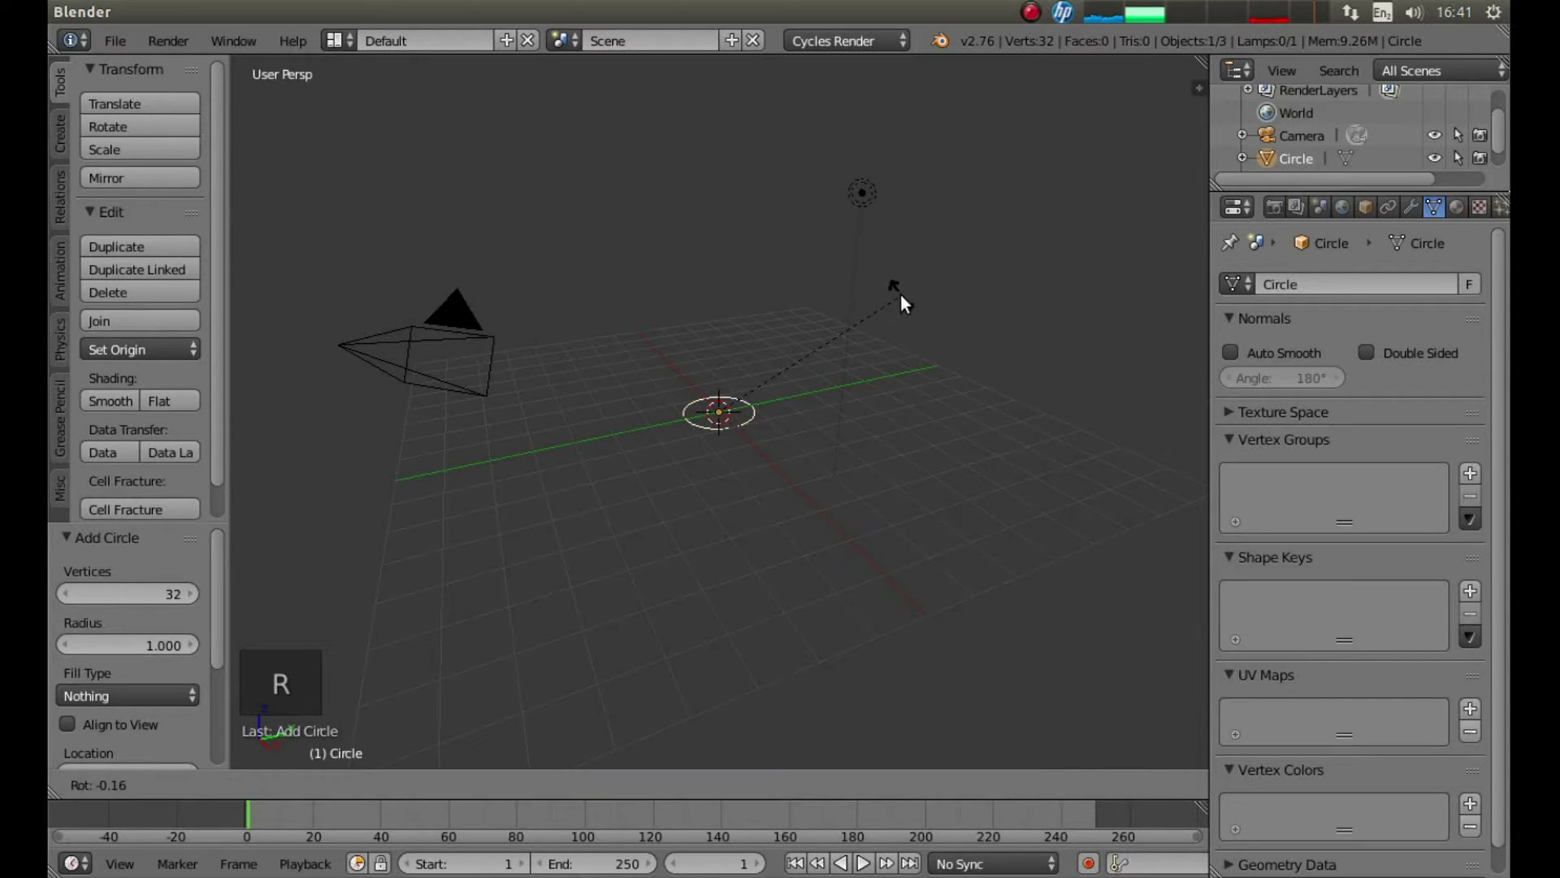
{"action": "type", "text": "x90"}
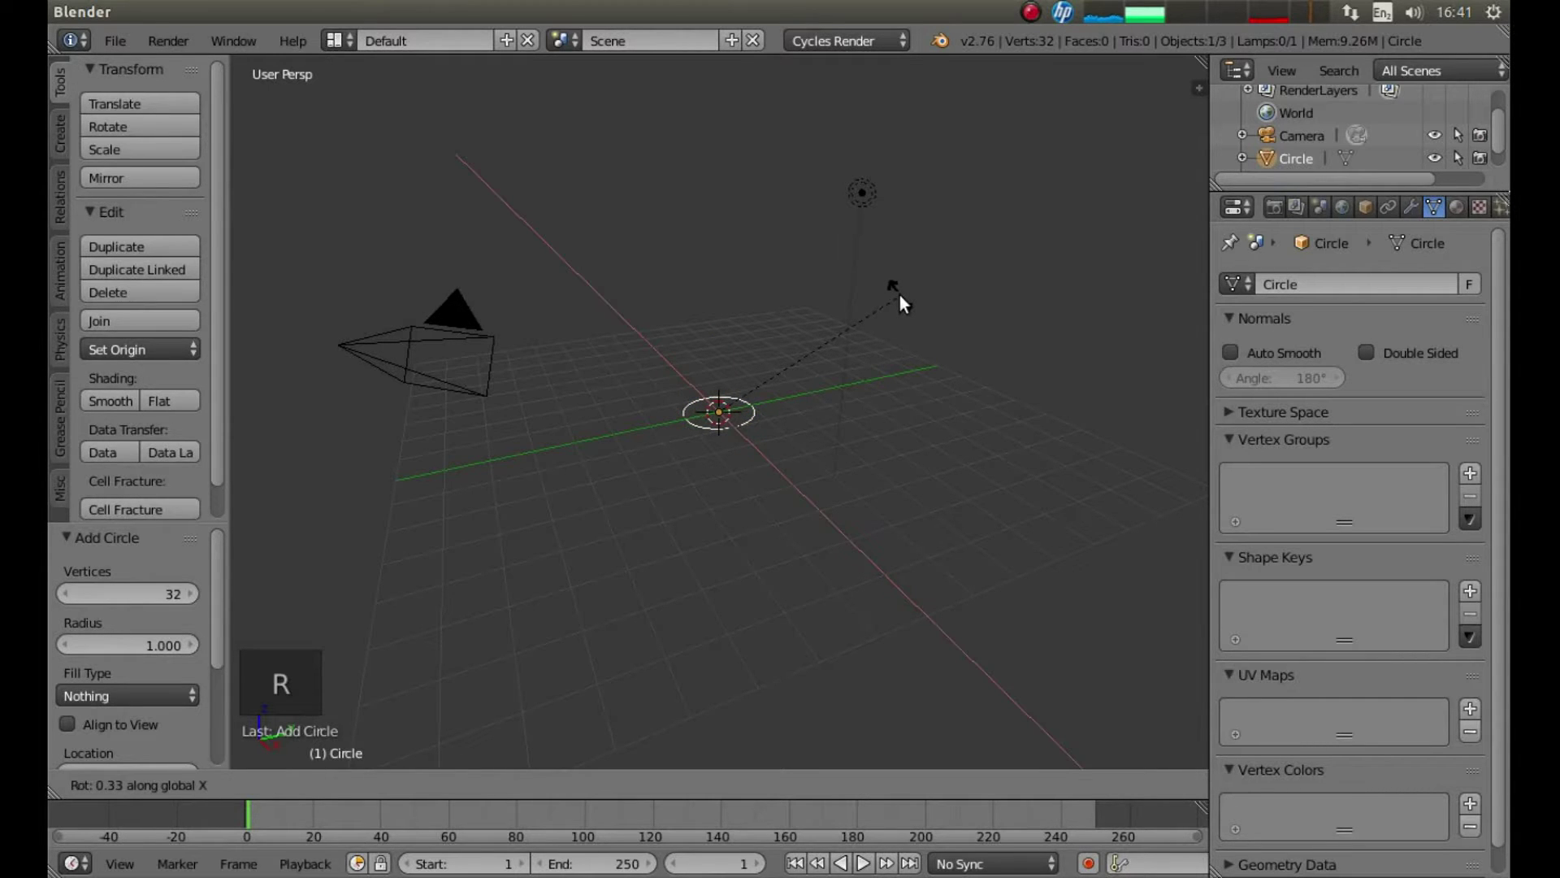
{"action": "key", "text": "Return"}
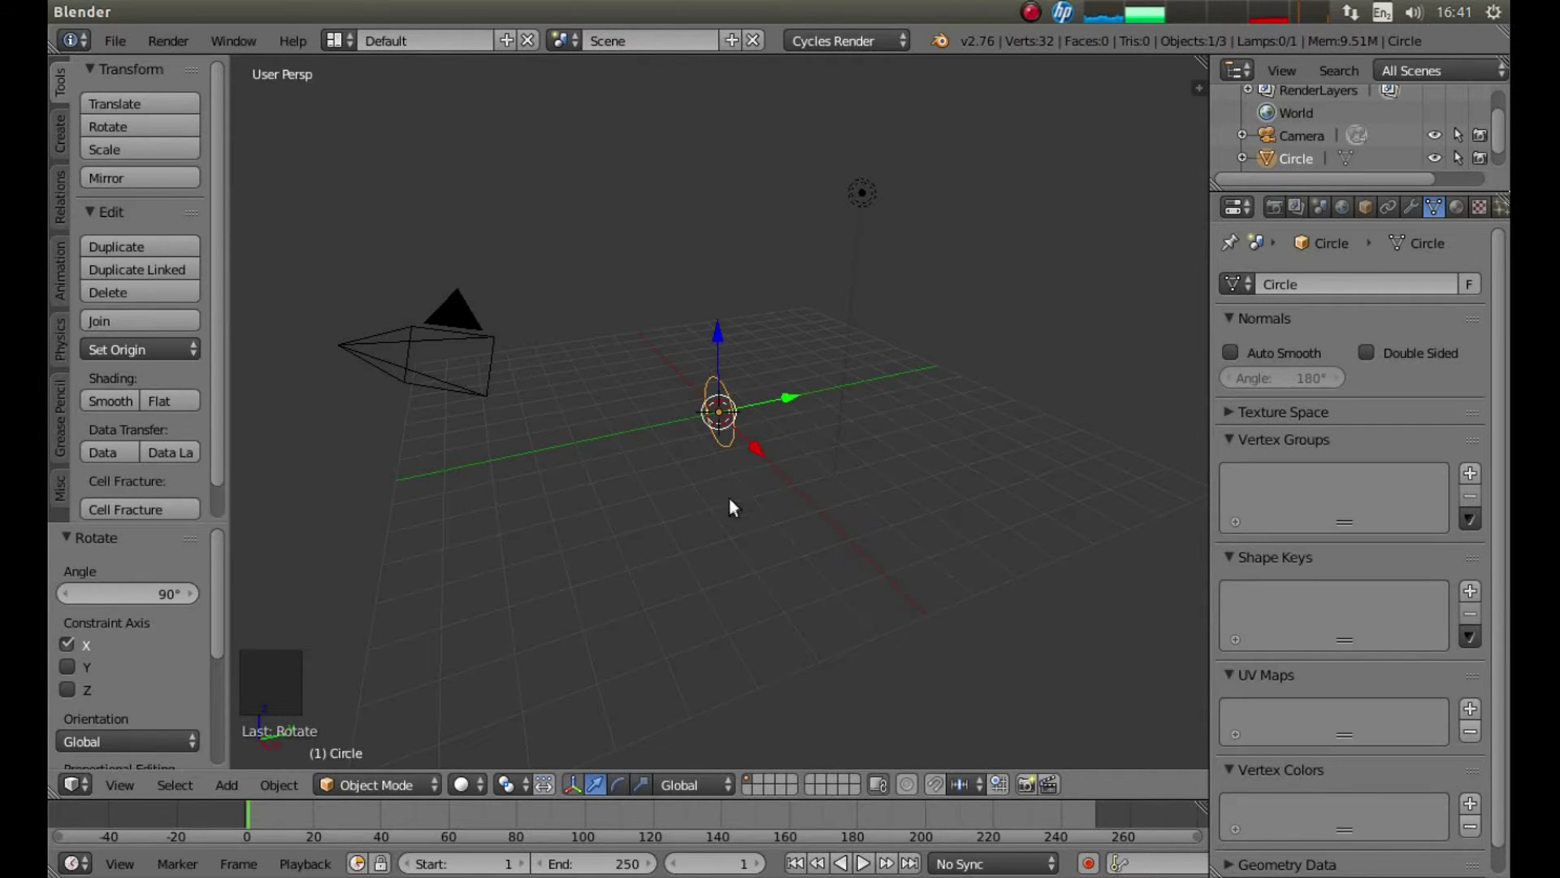
Step: Switch to front orthographic view, scale the circle to 0.1 and zoom in
{"action": "key", "text": "KP_1"}
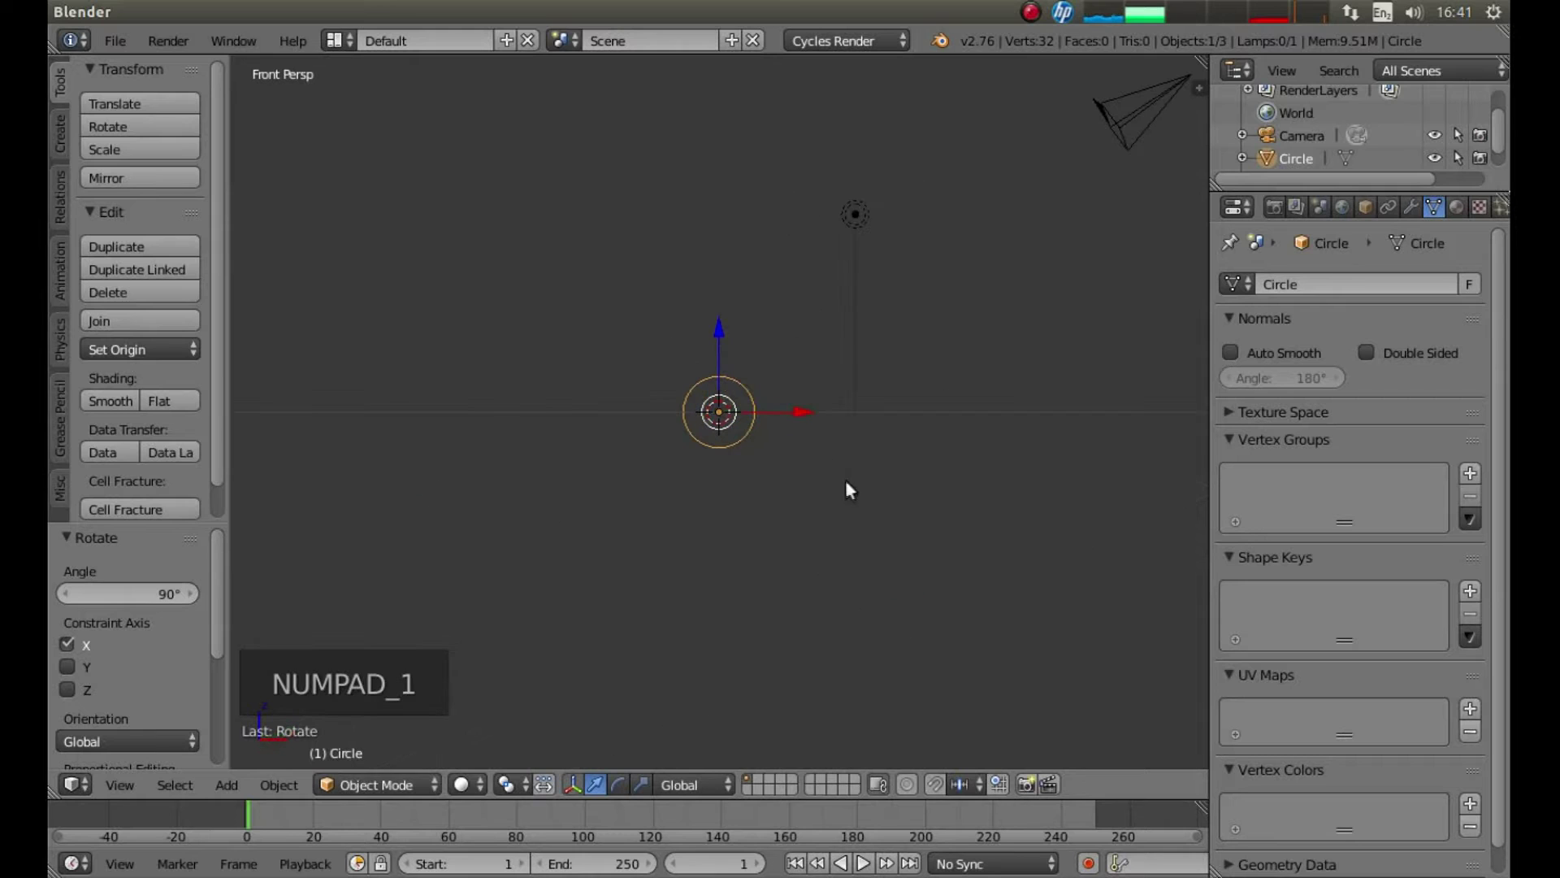
{"action": "key", "text": "KP_5"}
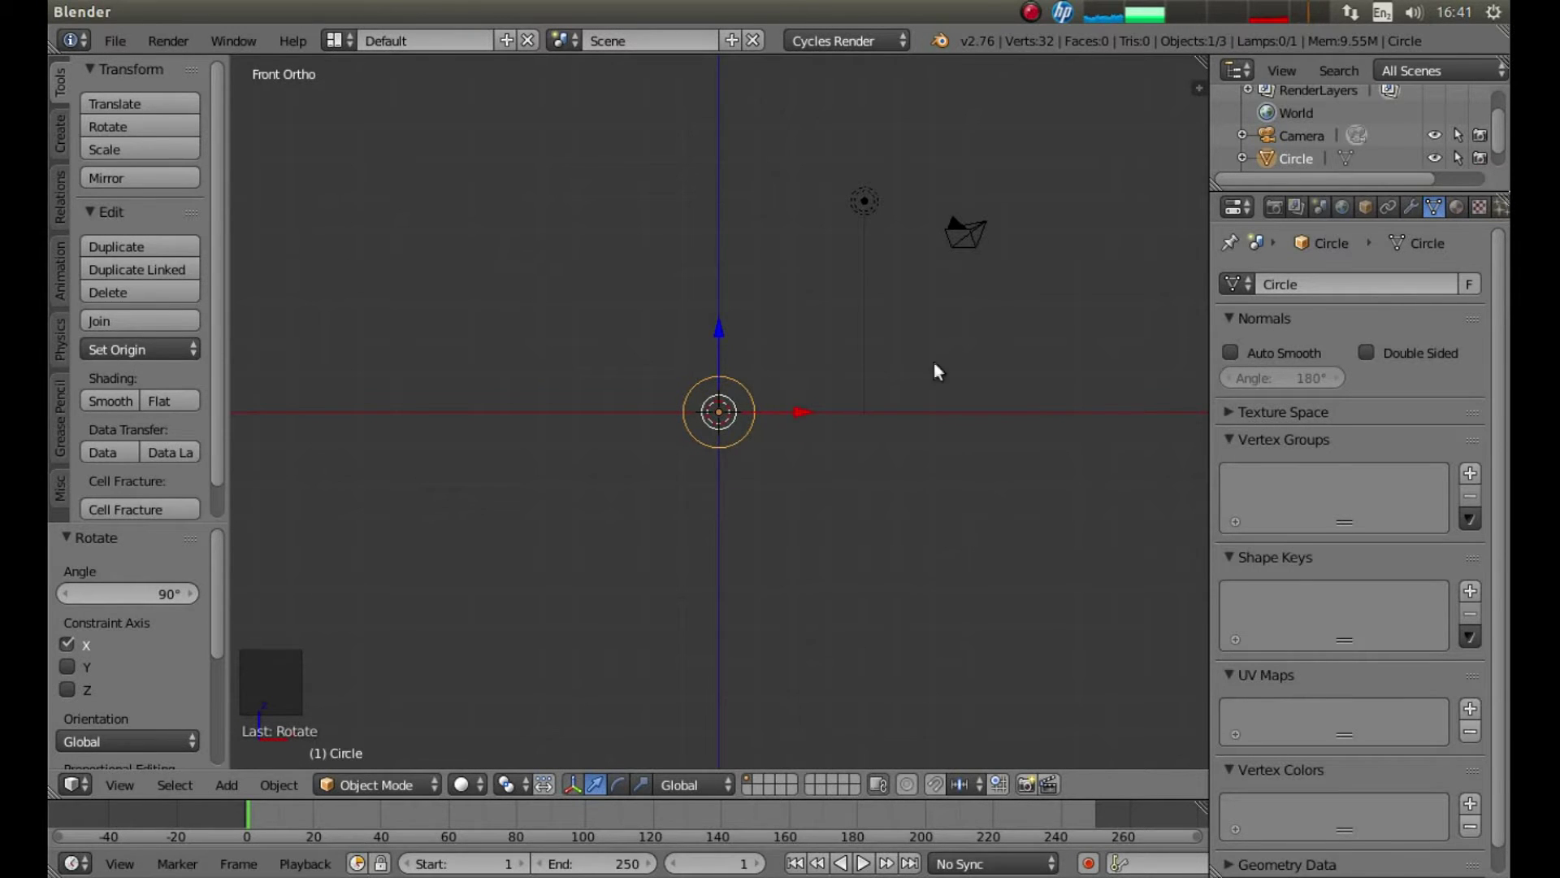
{"action": "type", "text": "s"}
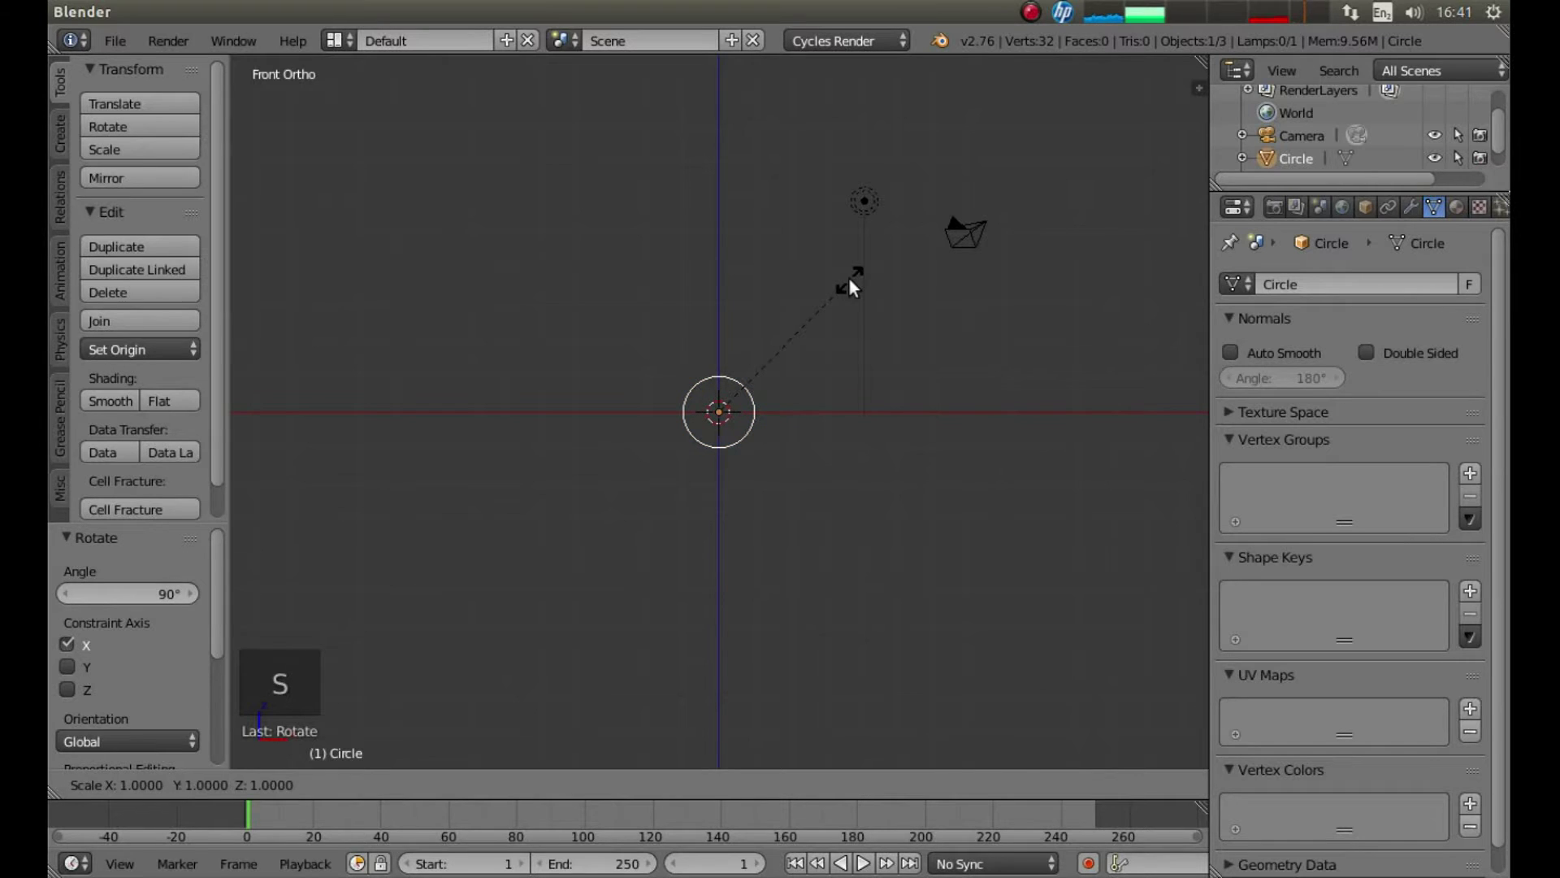
{"action": "type", "text": ".1"}
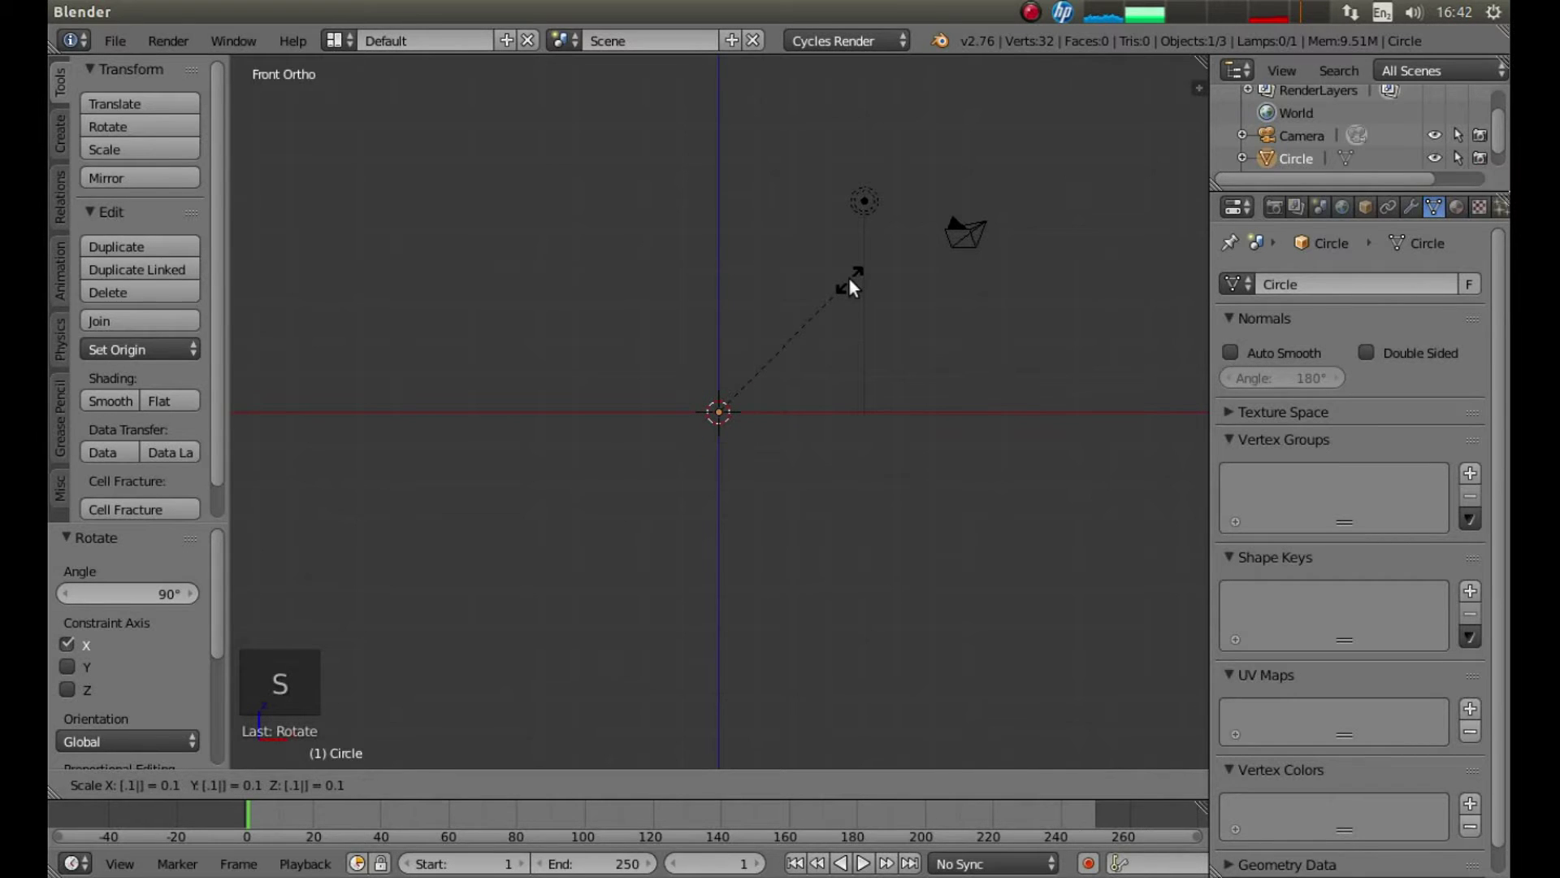
{"action": "key", "text": "Return"}
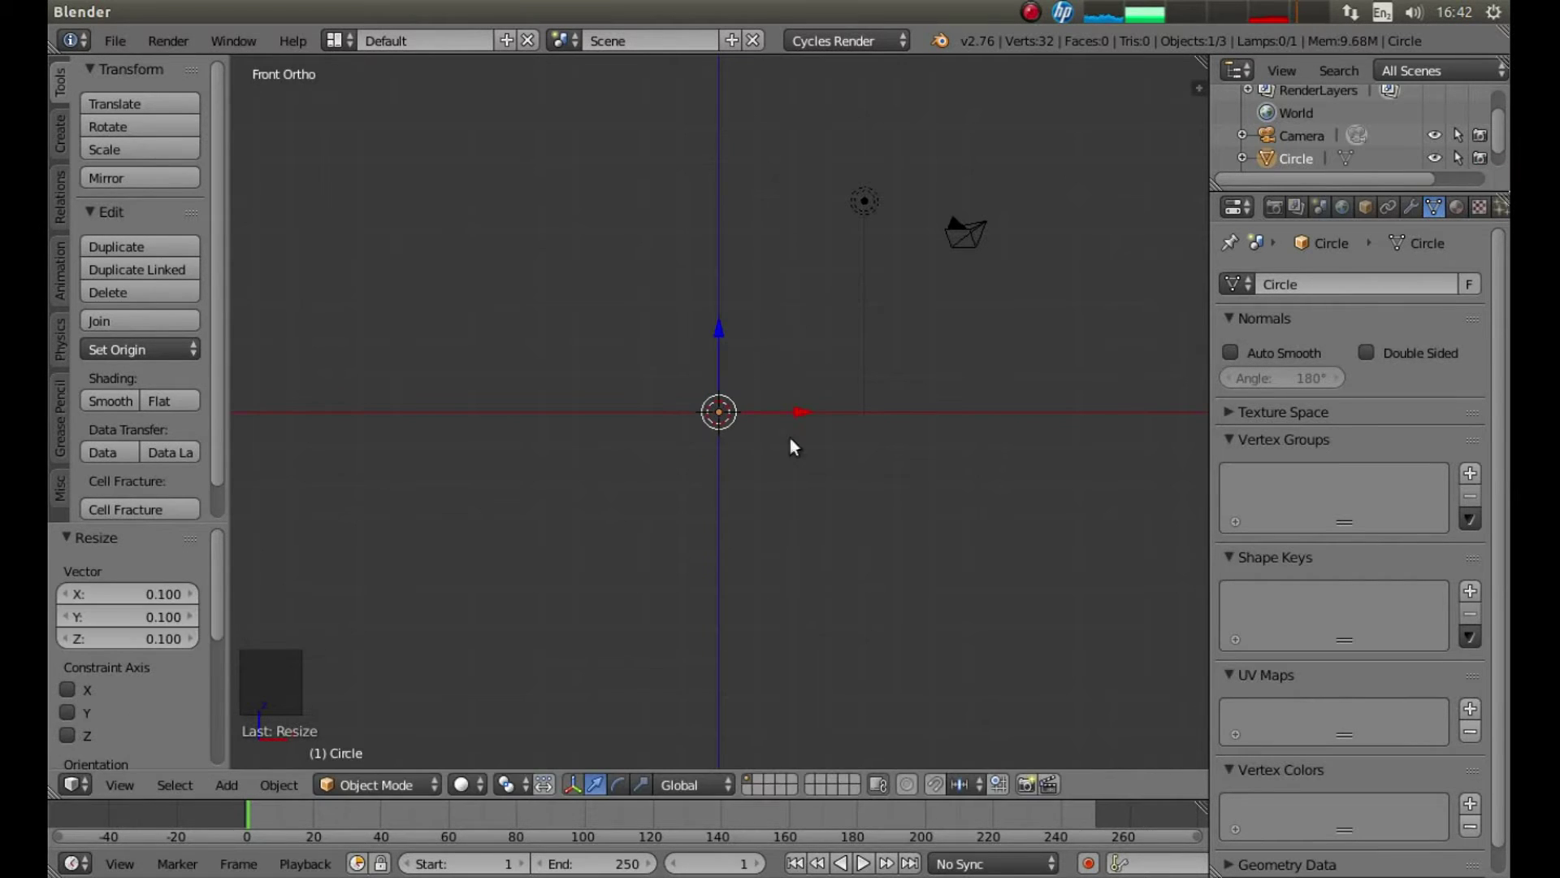
{"action": "scroll", "coordinate": [834, 514], "scroll_direction": "up", "scroll_amount": 8}
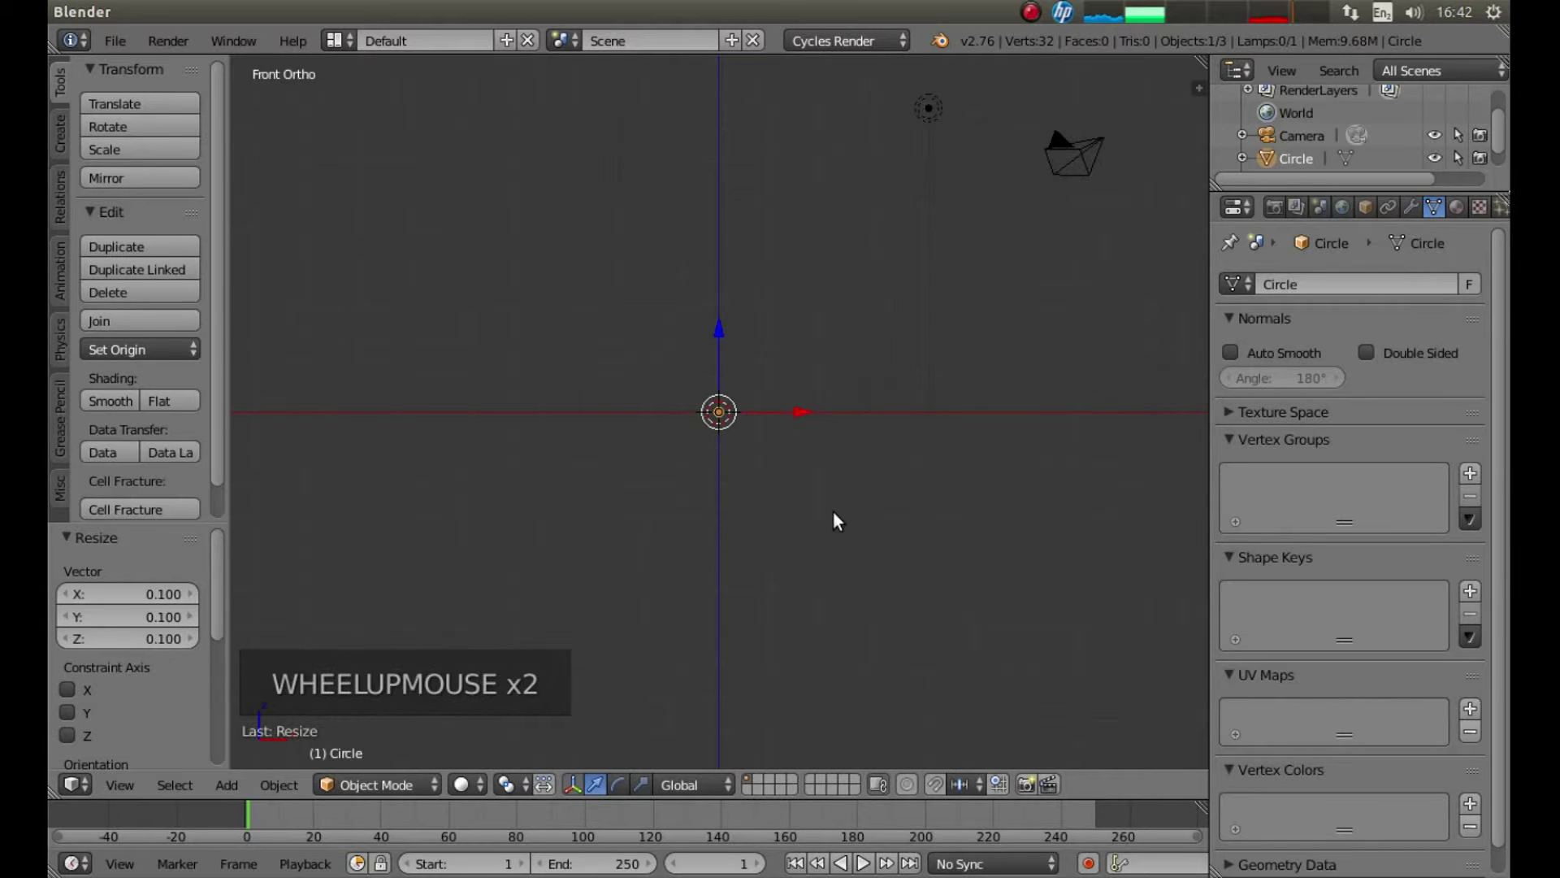
{"action": "scroll", "coordinate": [834, 514], "scroll_direction": "up", "scroll_amount": 5}
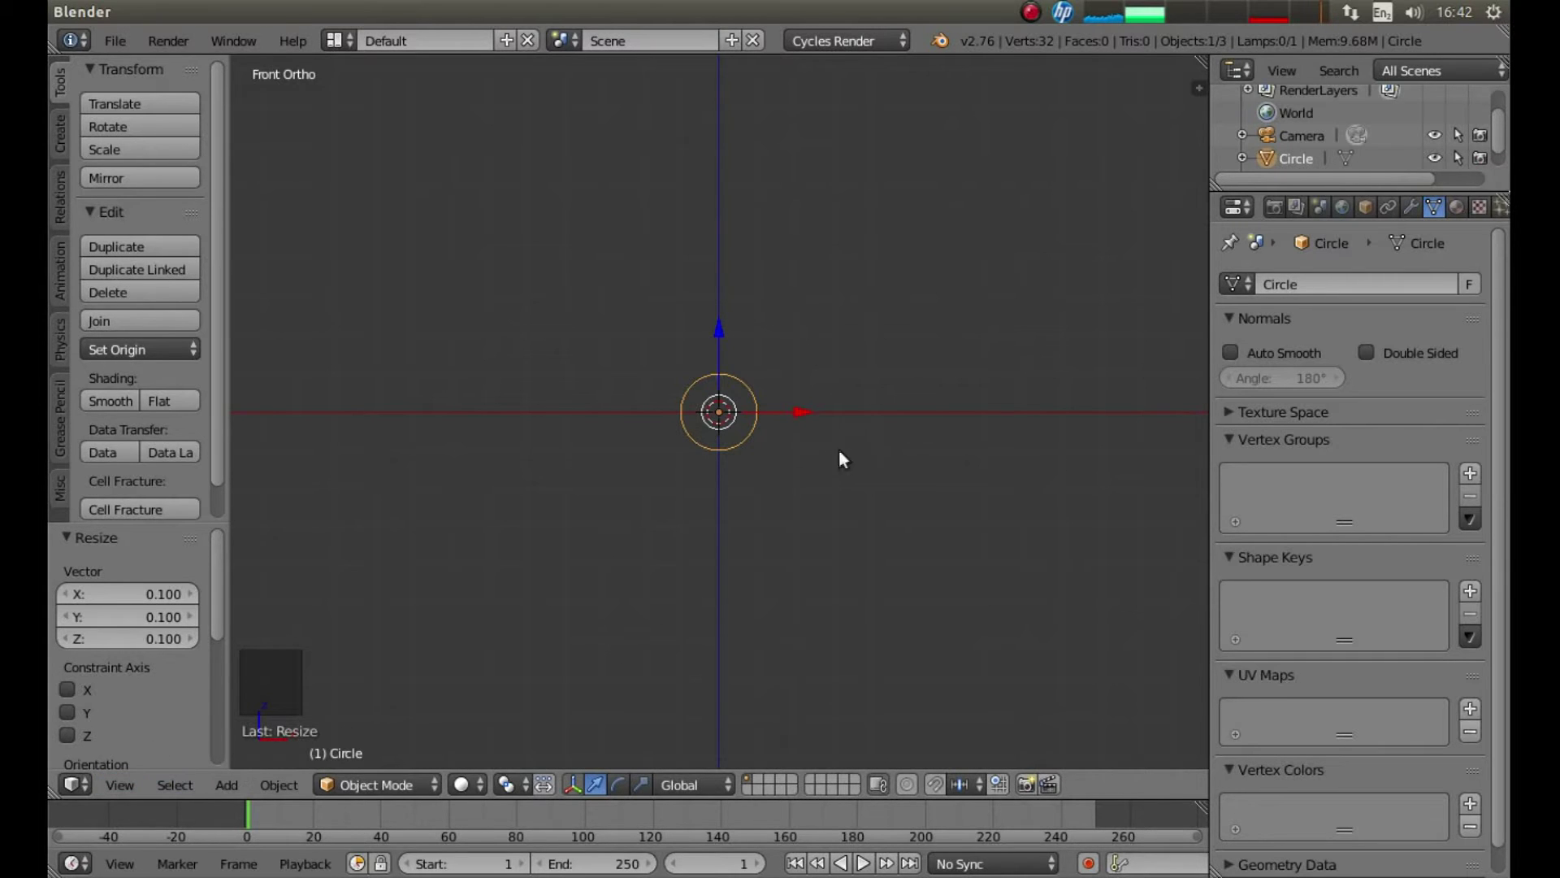
Step: Drag the circle left along the X arrow to about X -1.004
{"action": "left_click", "coordinate": [805, 413]}
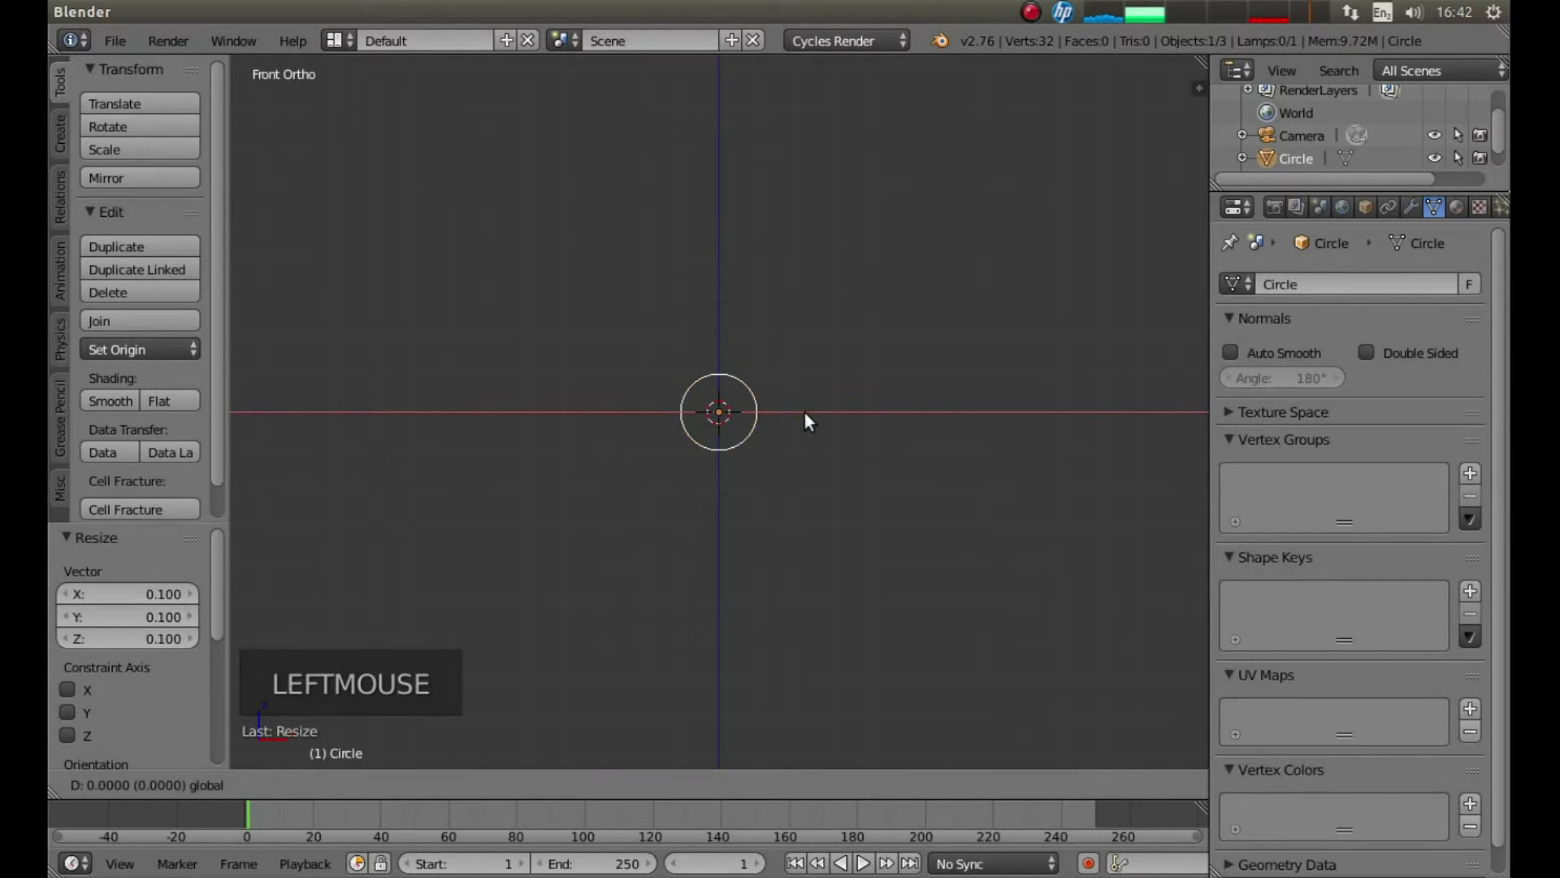
{"action": "left_click_drag", "start_coordinate": [804, 413], "coordinate": [421, 398]}
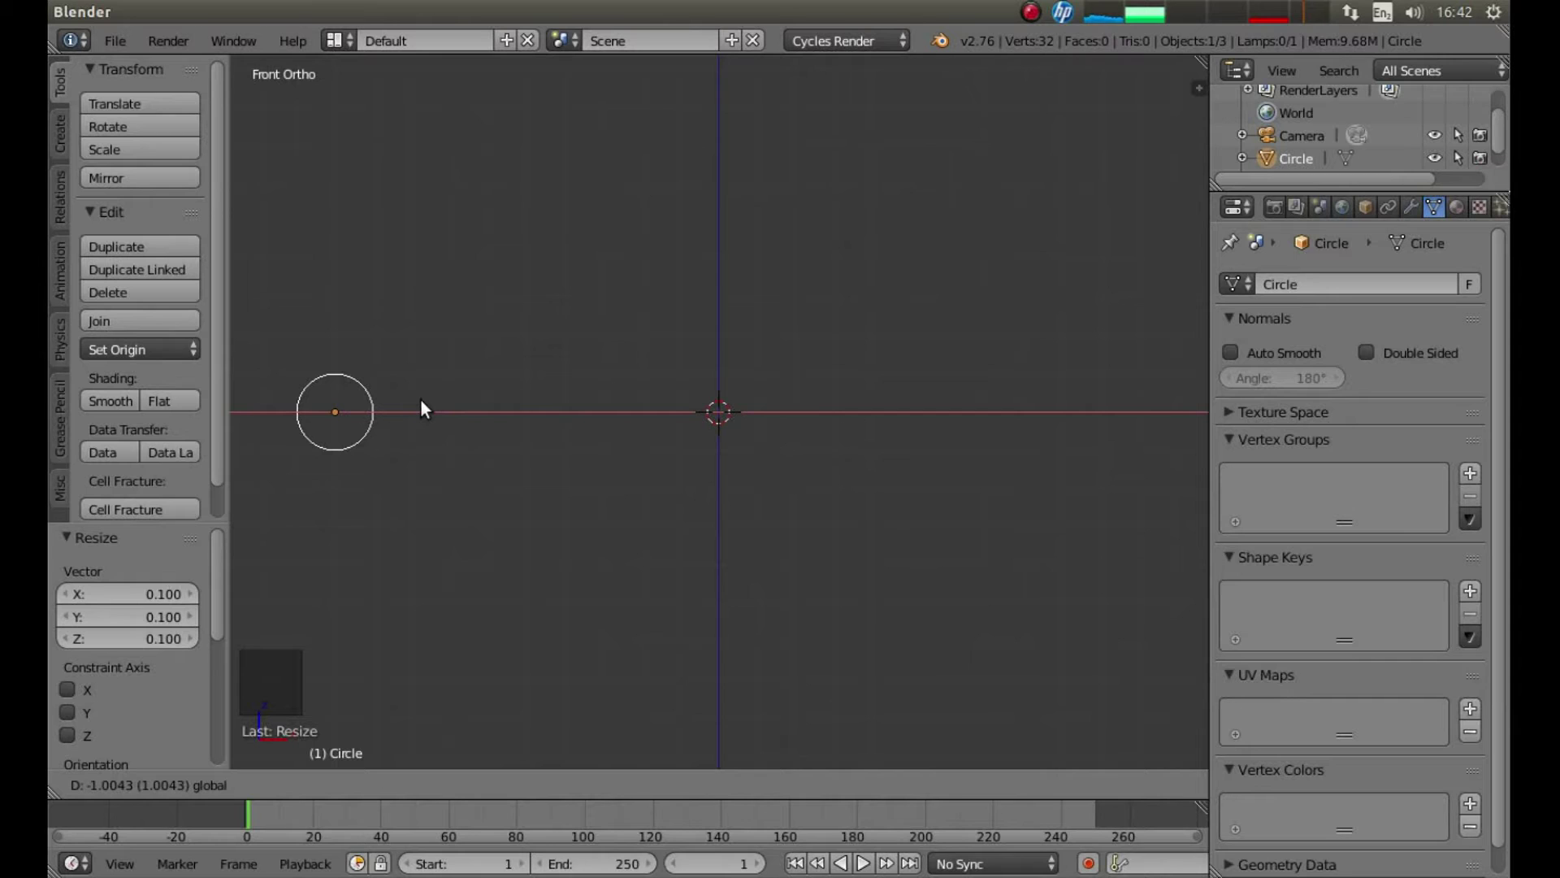
{"action": "left_click", "coordinate": [421, 398]}
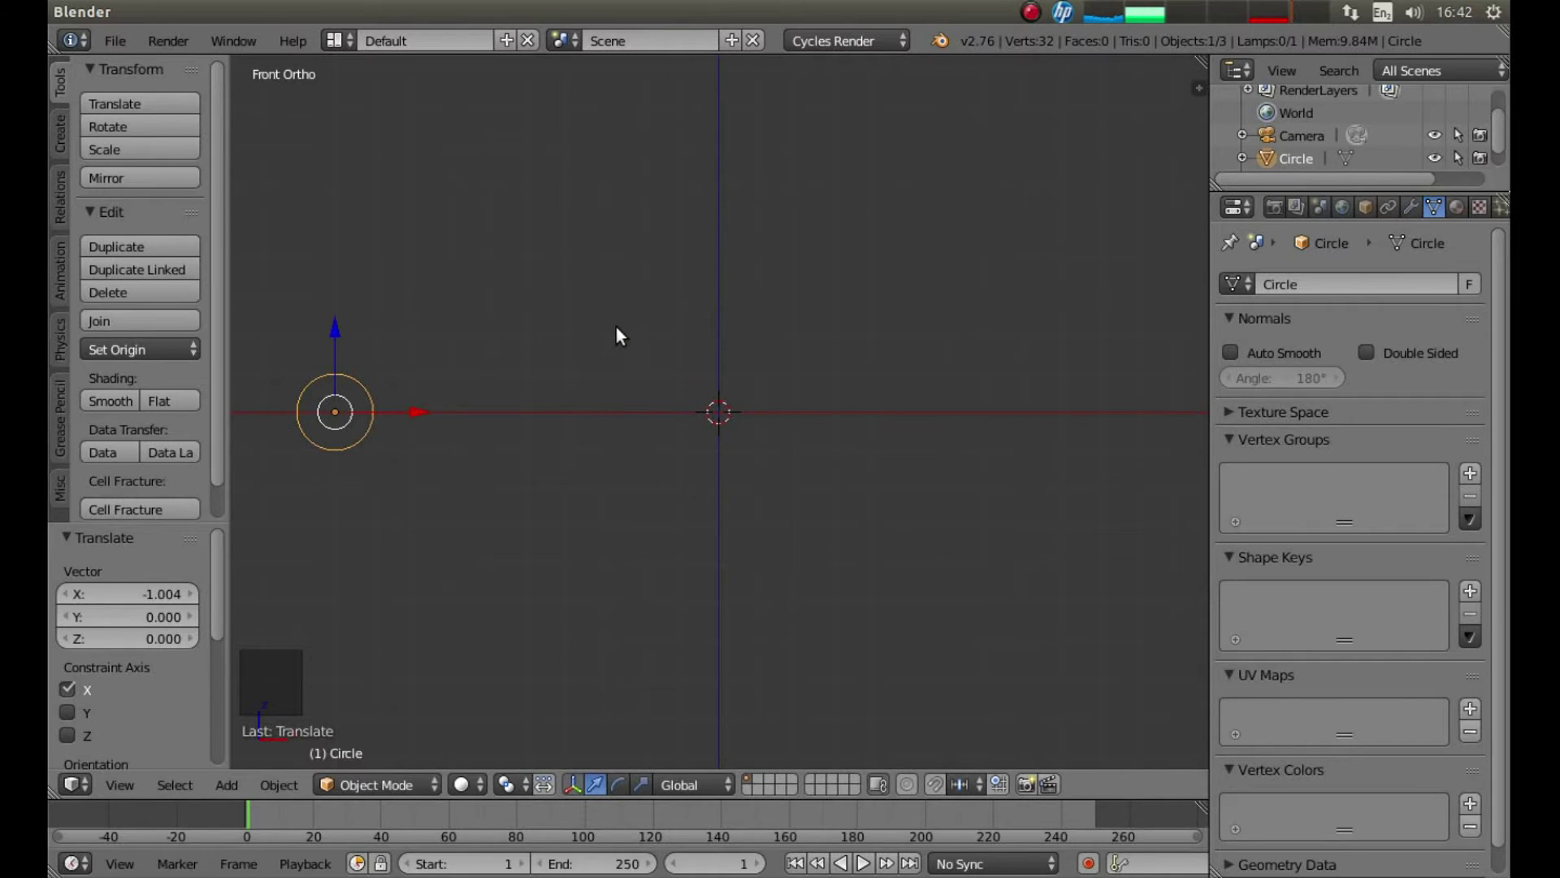
Step: Add a single vertex object named Vert and return to Object Mode
{"action": "key", "text": "shift+a"}
{"action": "mouse_move", "coordinate": [616, 327]}
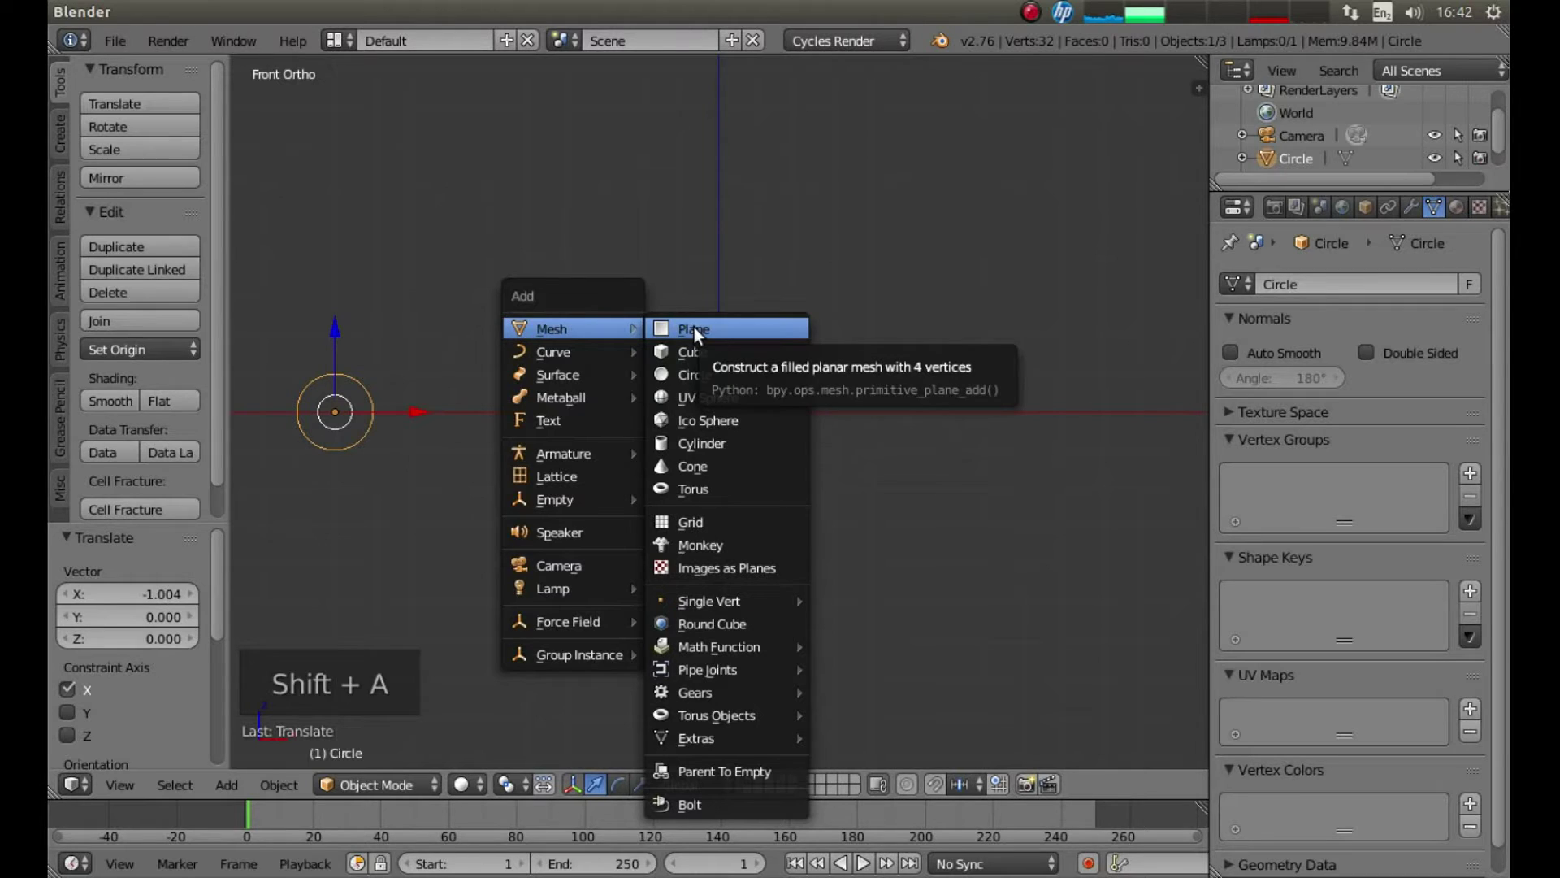
{"action": "mouse_move", "coordinate": [702, 599]}
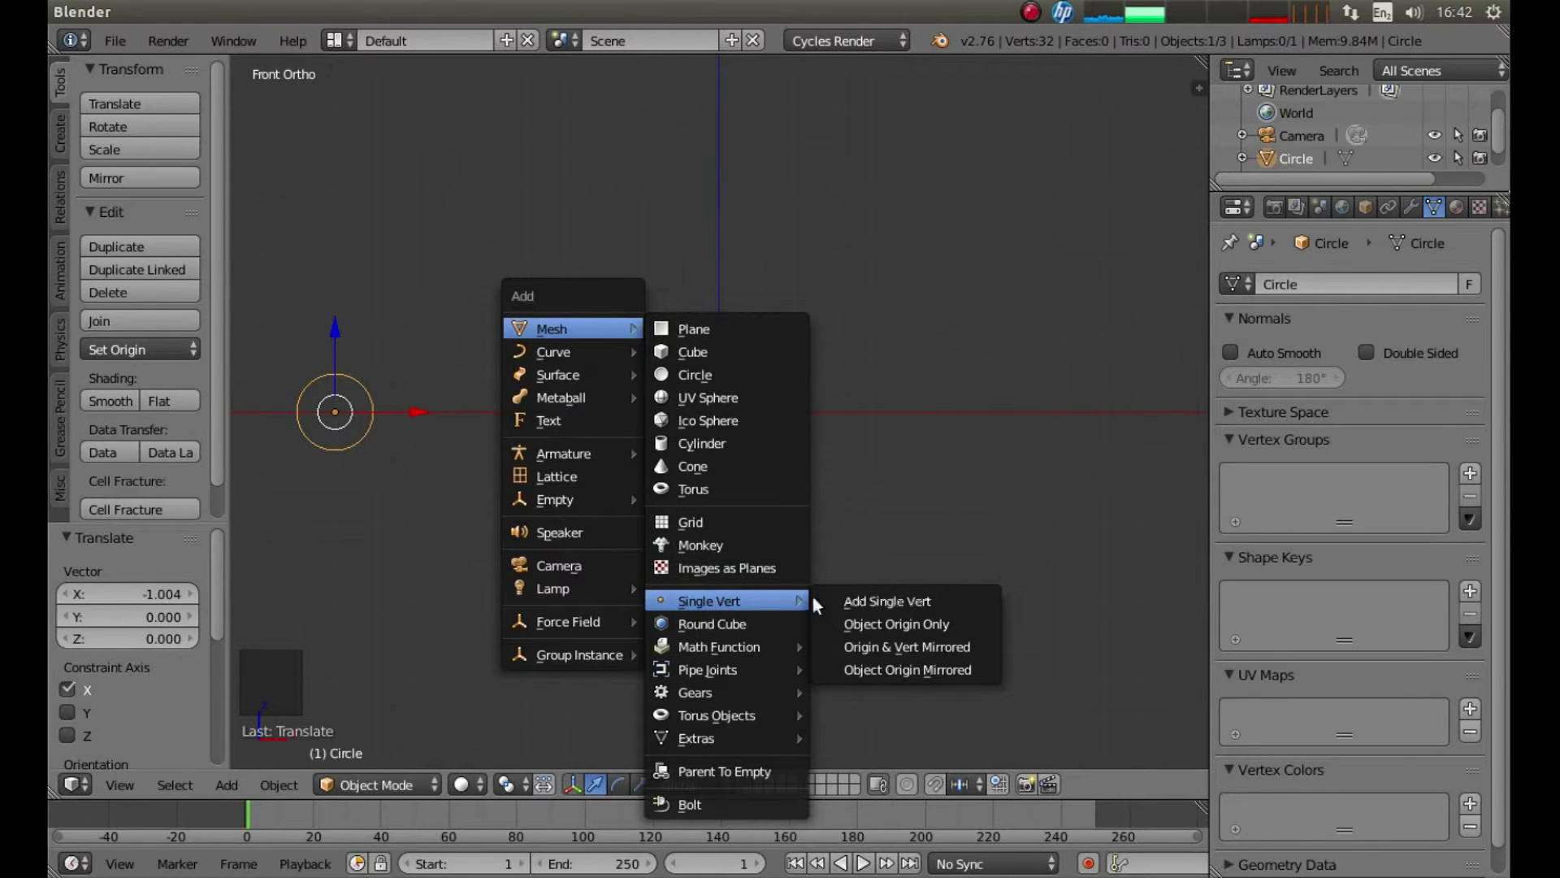
{"action": "left_click", "coordinate": [919, 601]}
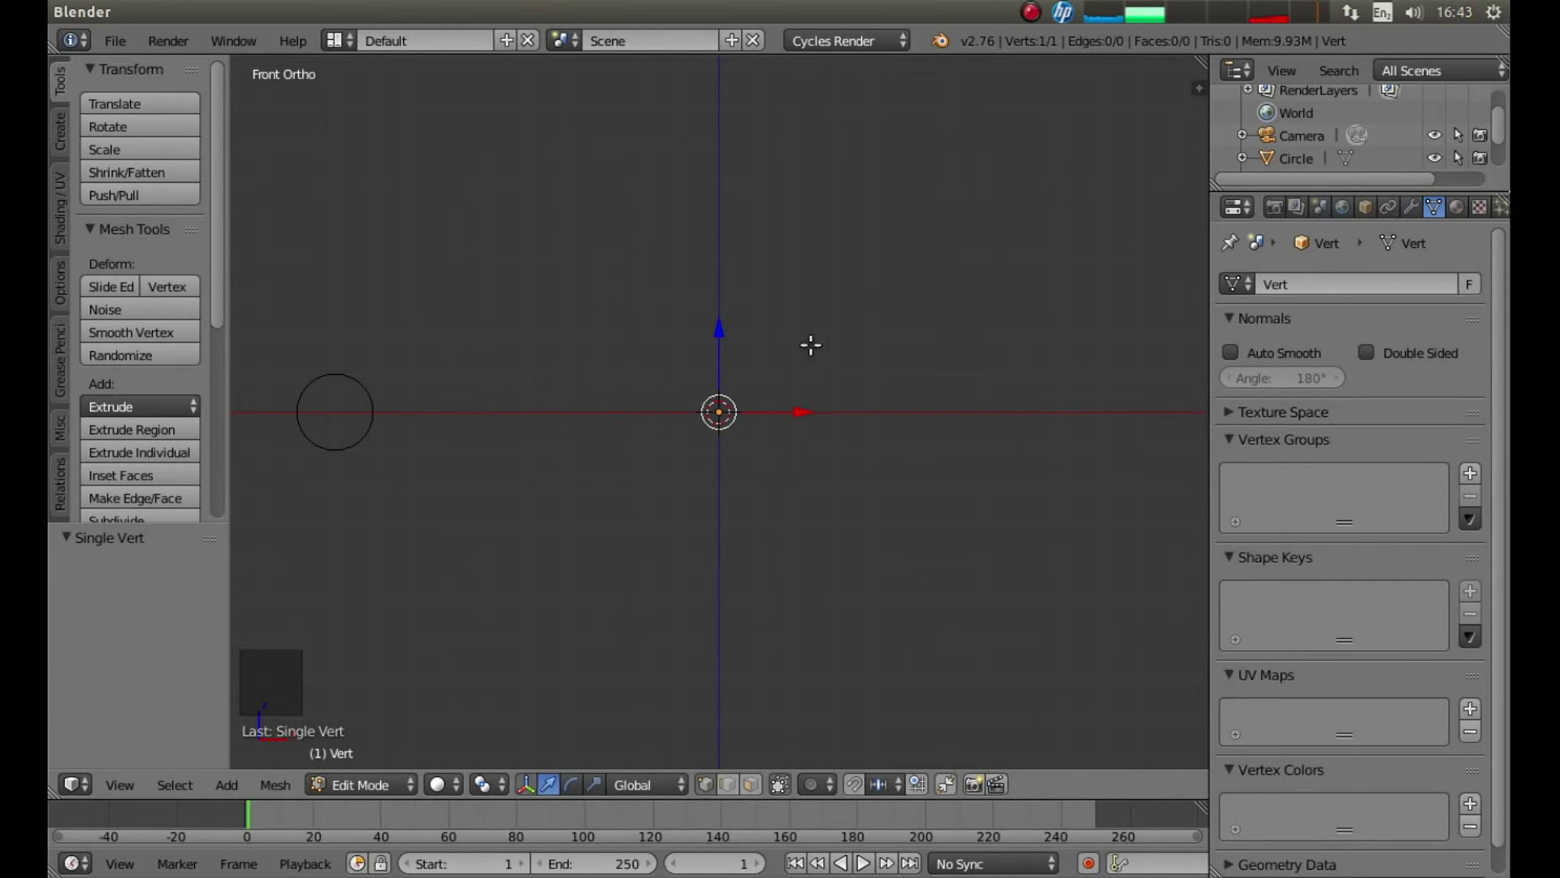
{"action": "key", "text": "Tab"}
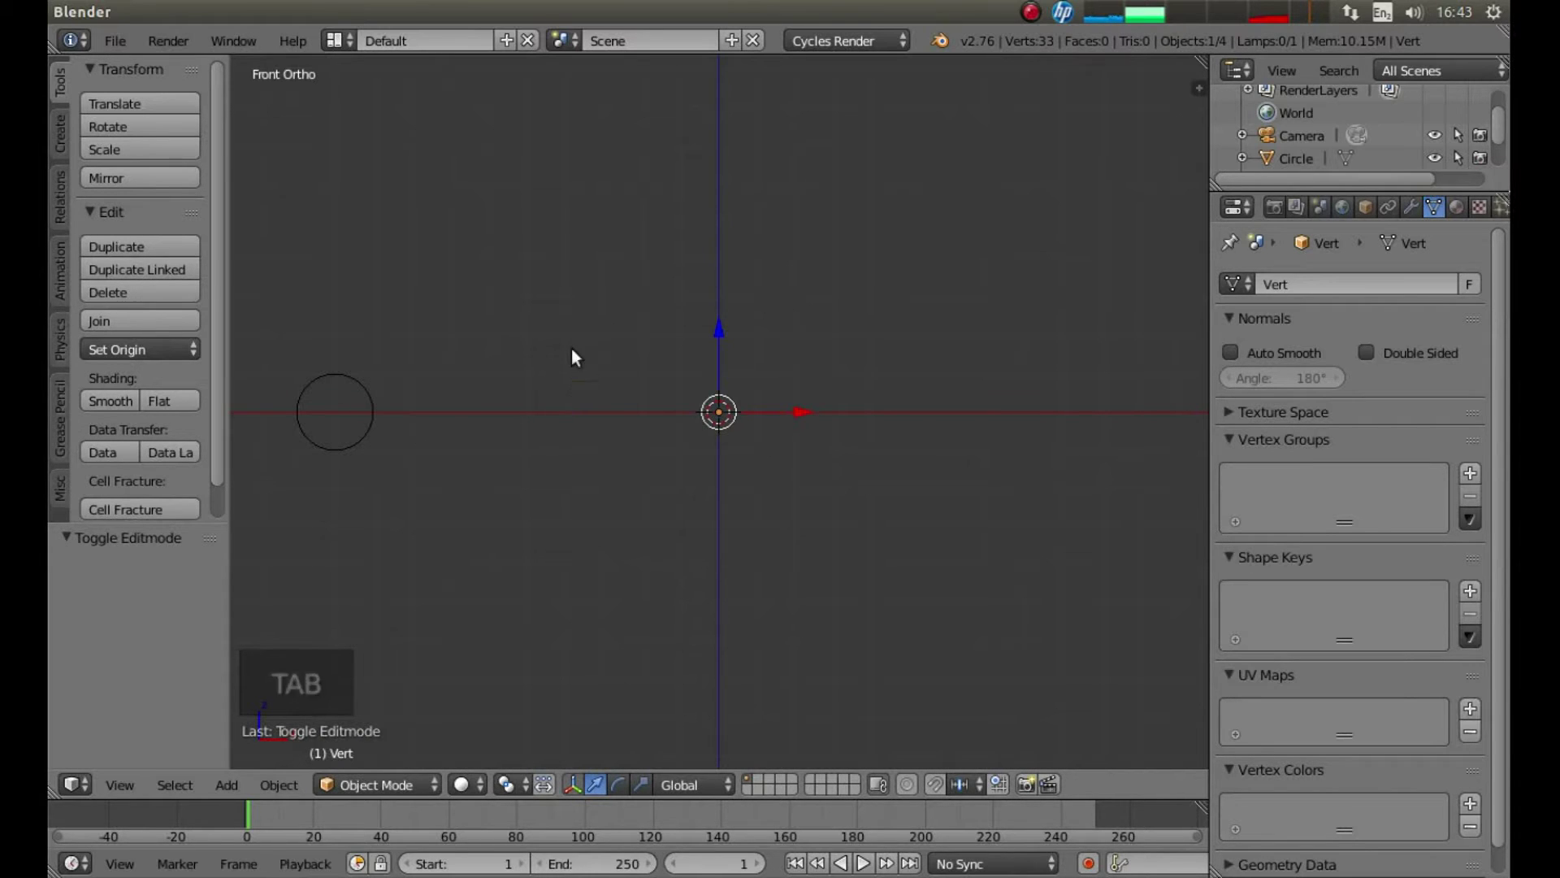
Step: Select the circle then Vert, join them with Ctrl+J, and show the Modifiers tab
{"action": "right_click", "coordinate": [319, 379]}
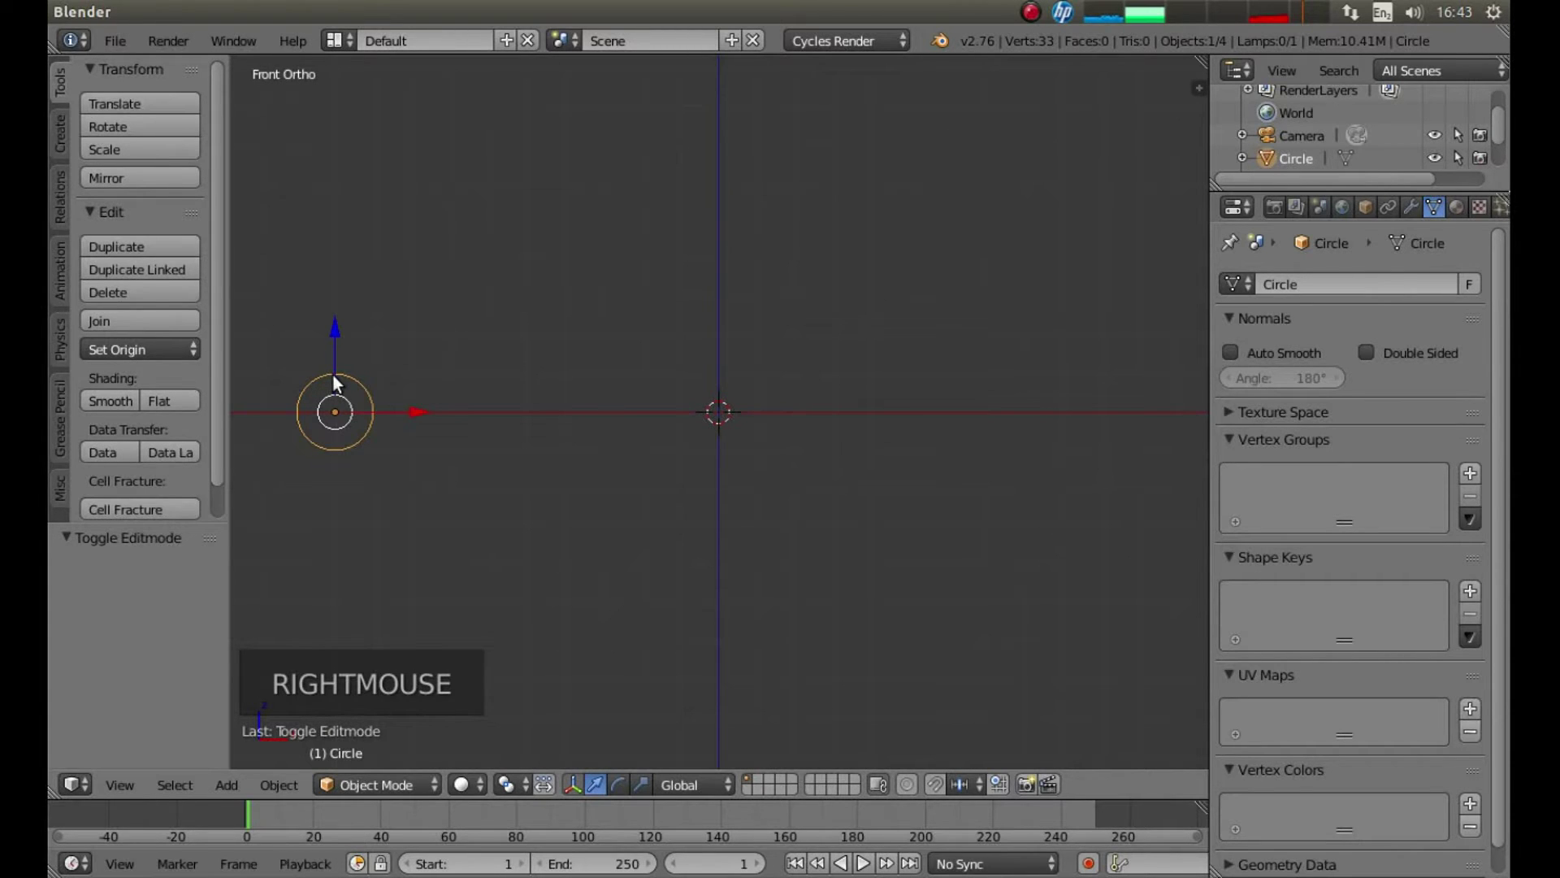
{"action": "right_click", "coordinate": [717, 411], "text": "shift"}
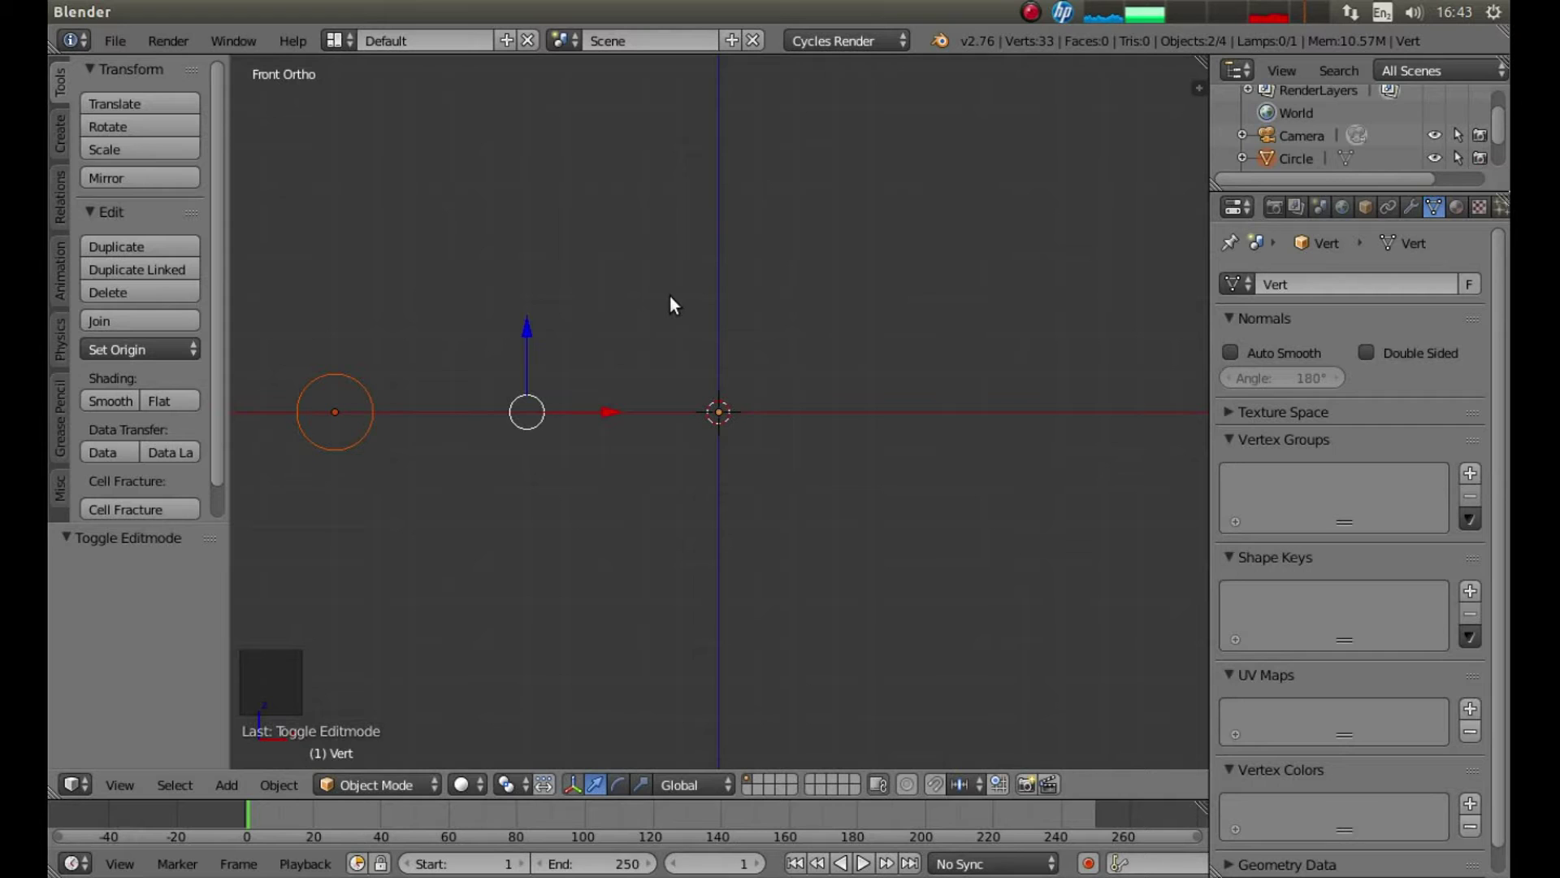
{"action": "key", "text": "ctrl+j"}
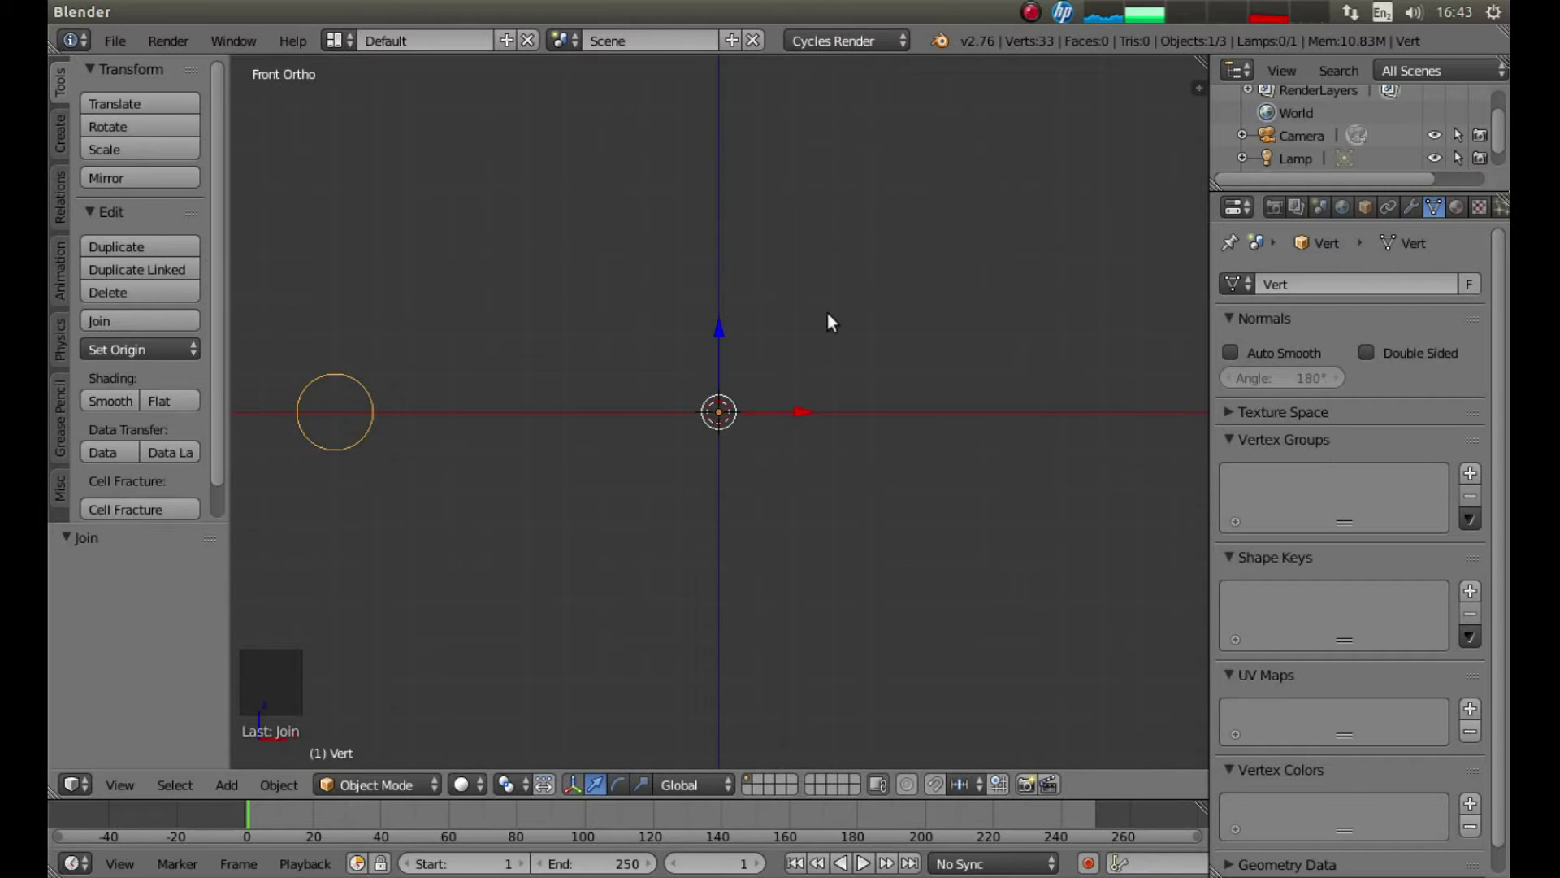
{"action": "scroll", "coordinate": [826, 329], "scroll_direction": "down", "scroll_amount": 7}
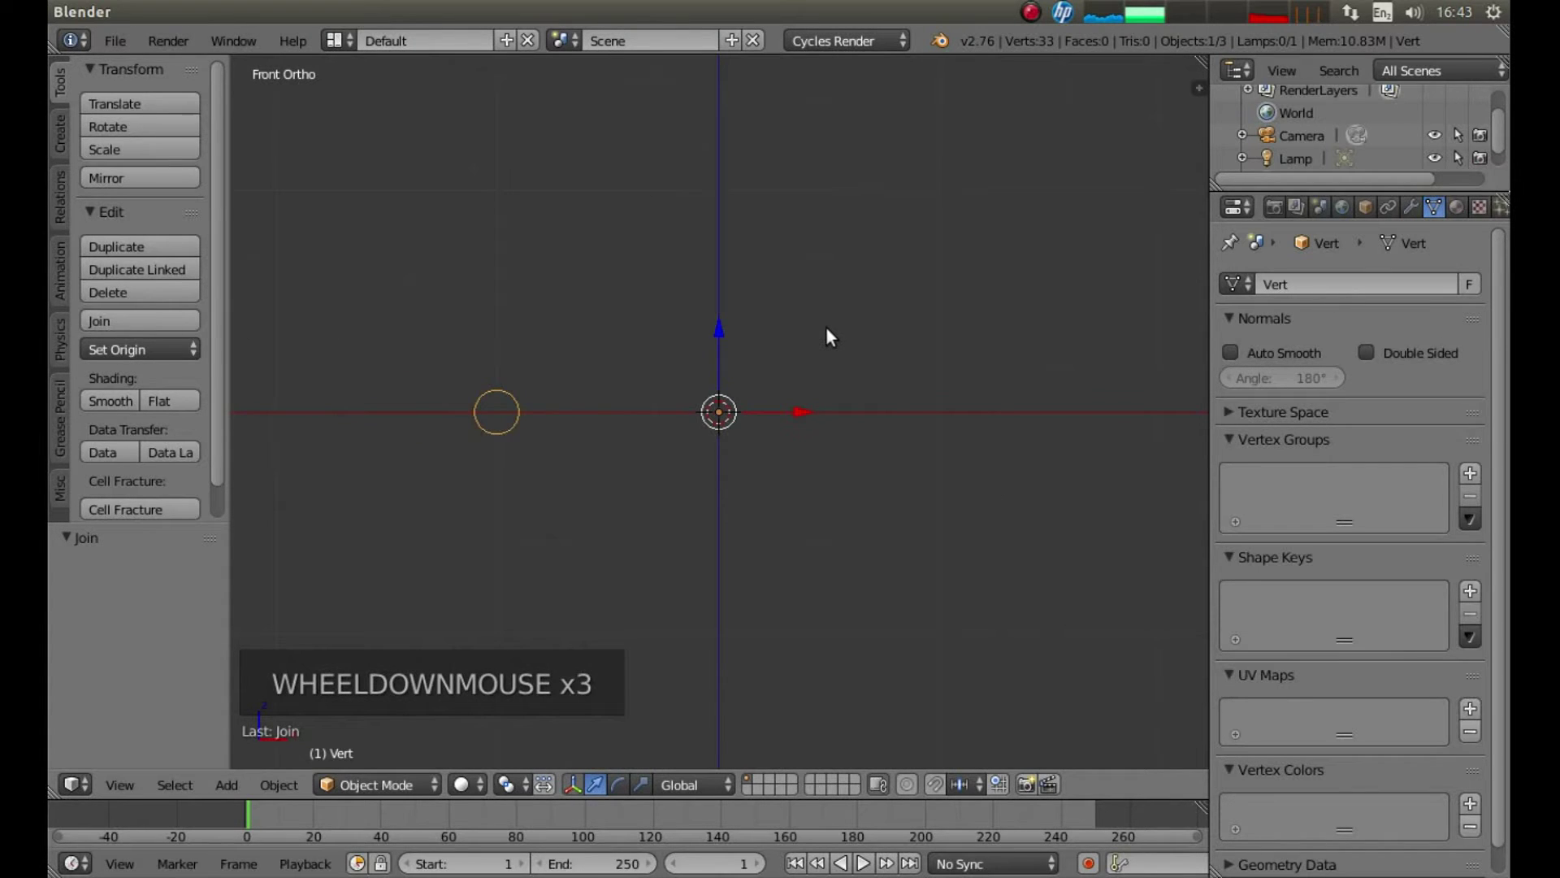
{"action": "scroll", "coordinate": [826, 329], "scroll_direction": "up", "scroll_amount": 1}
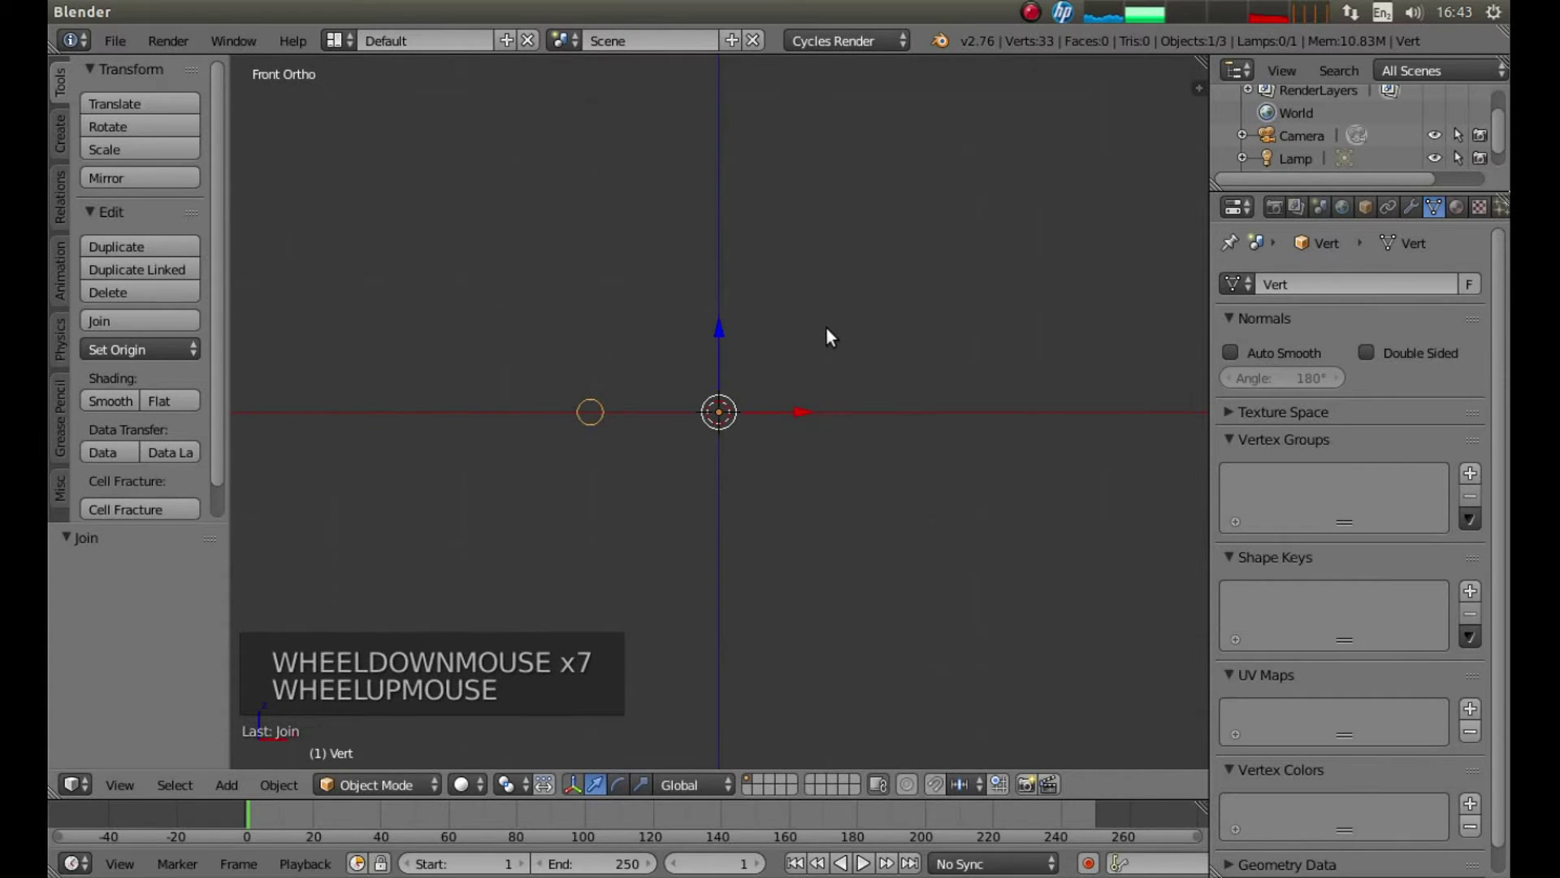
{"action": "left_click", "coordinate": [1411, 205]}
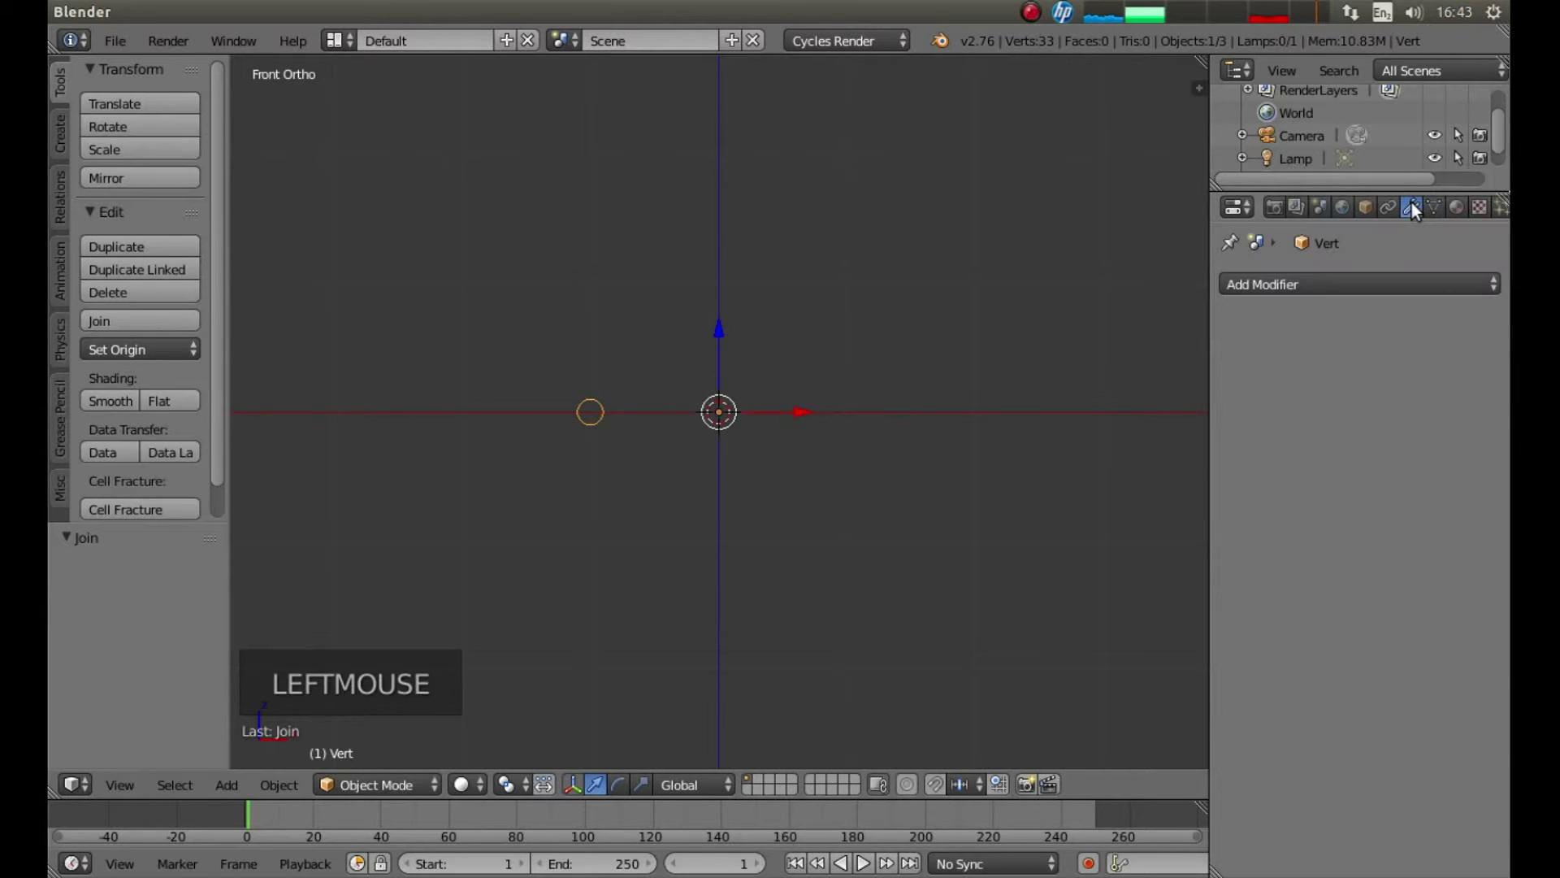
Step: Add a Screw modifier and set its Screw offset to 0.500
{"action": "left_click", "coordinate": [1237, 286]}
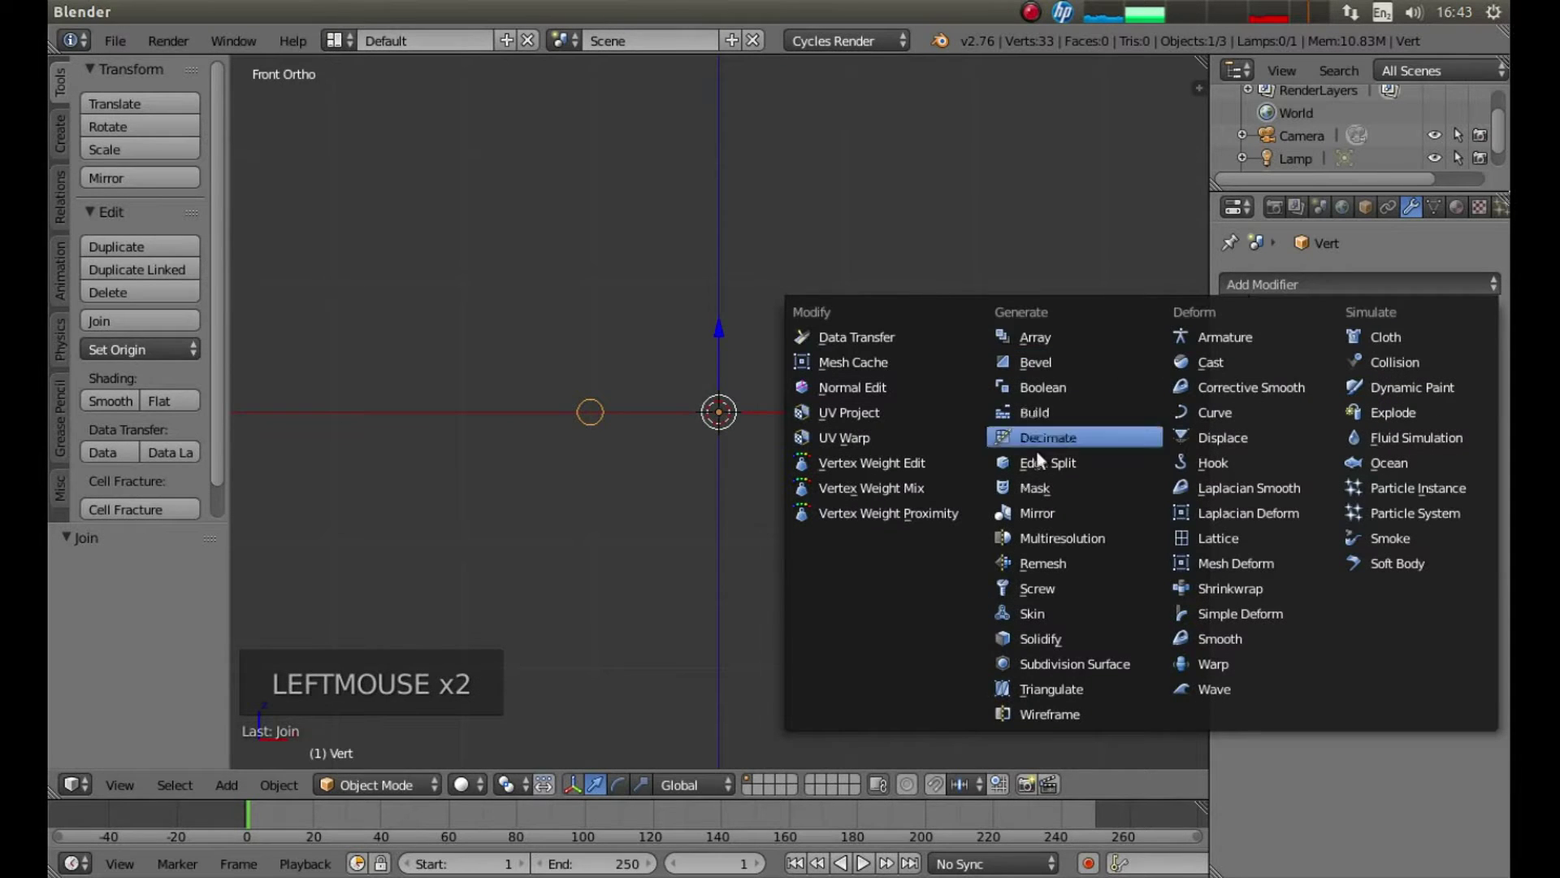
{"action": "left_click", "coordinate": [1044, 587]}
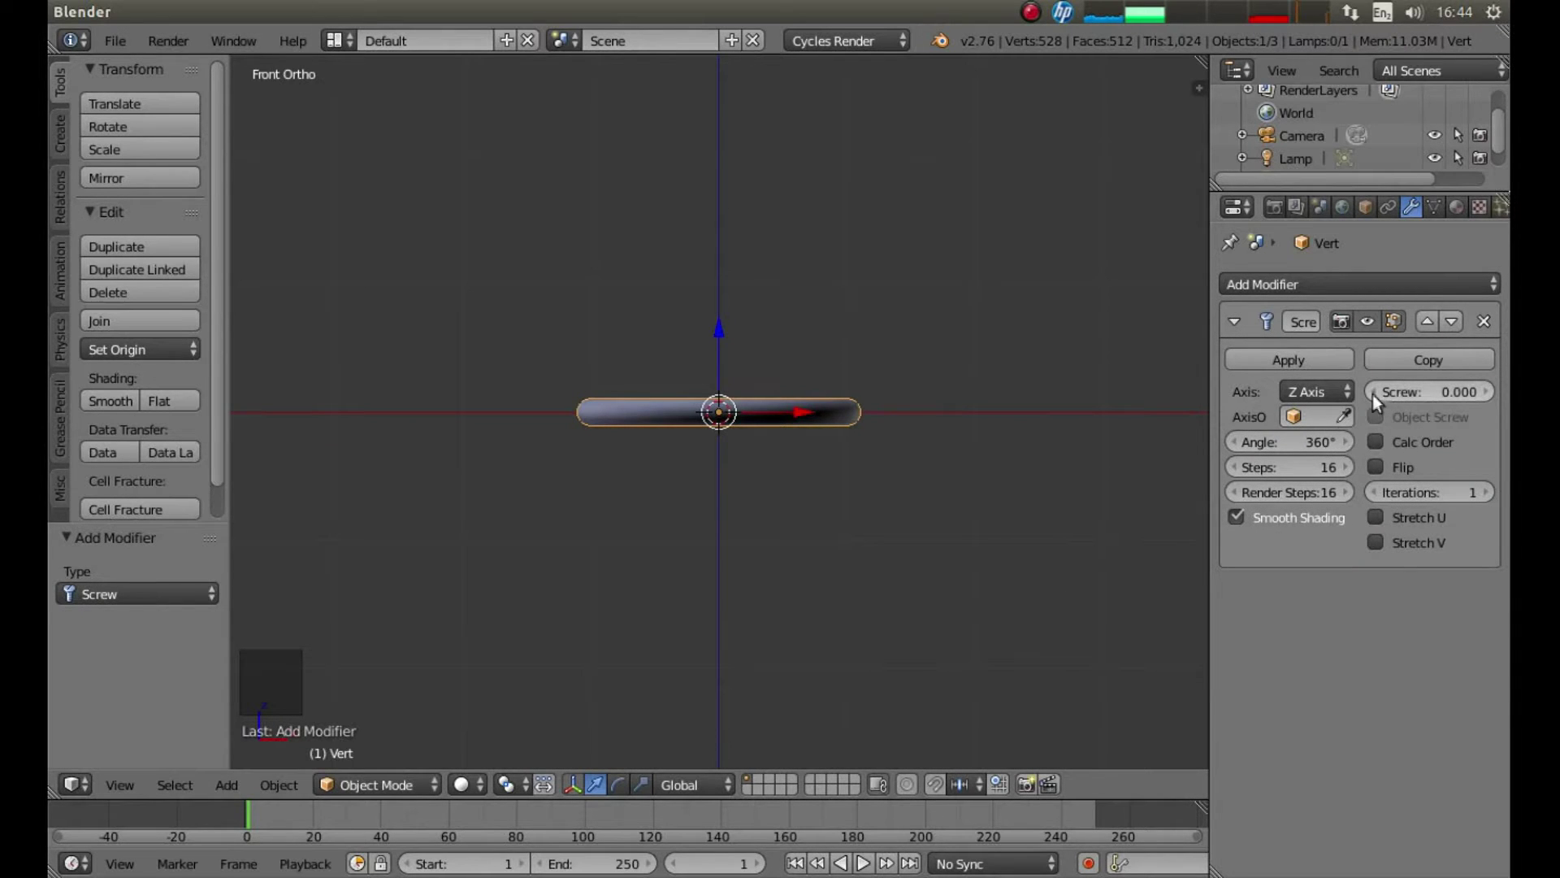
{"action": "left_click", "coordinate": [1426, 390]}
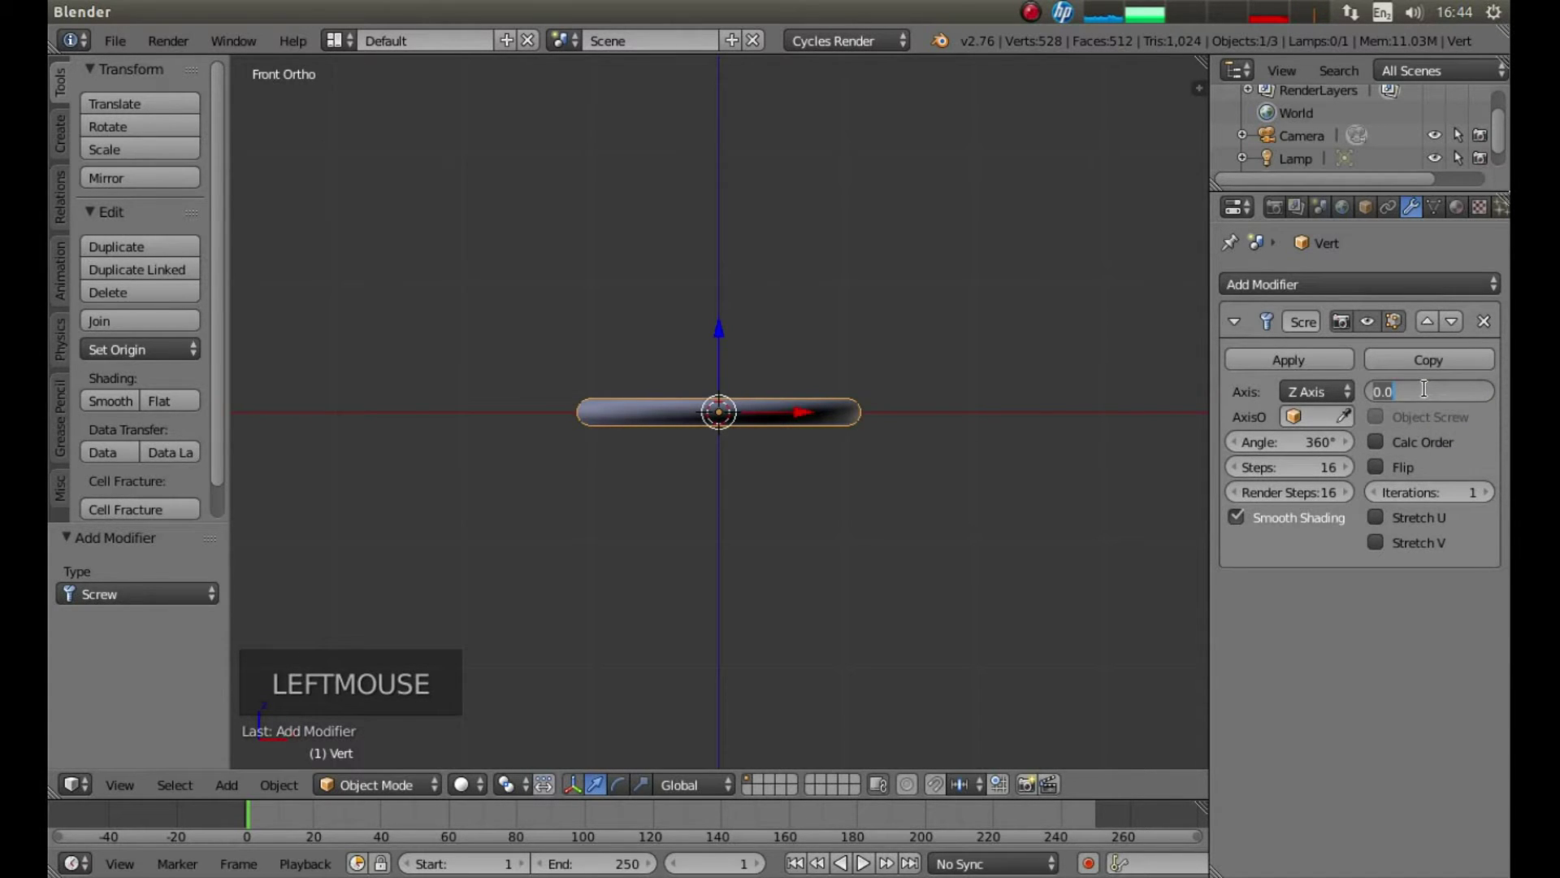
{"action": "key", "text": "BackSpace"}
{"action": "type", "text": ".5"}
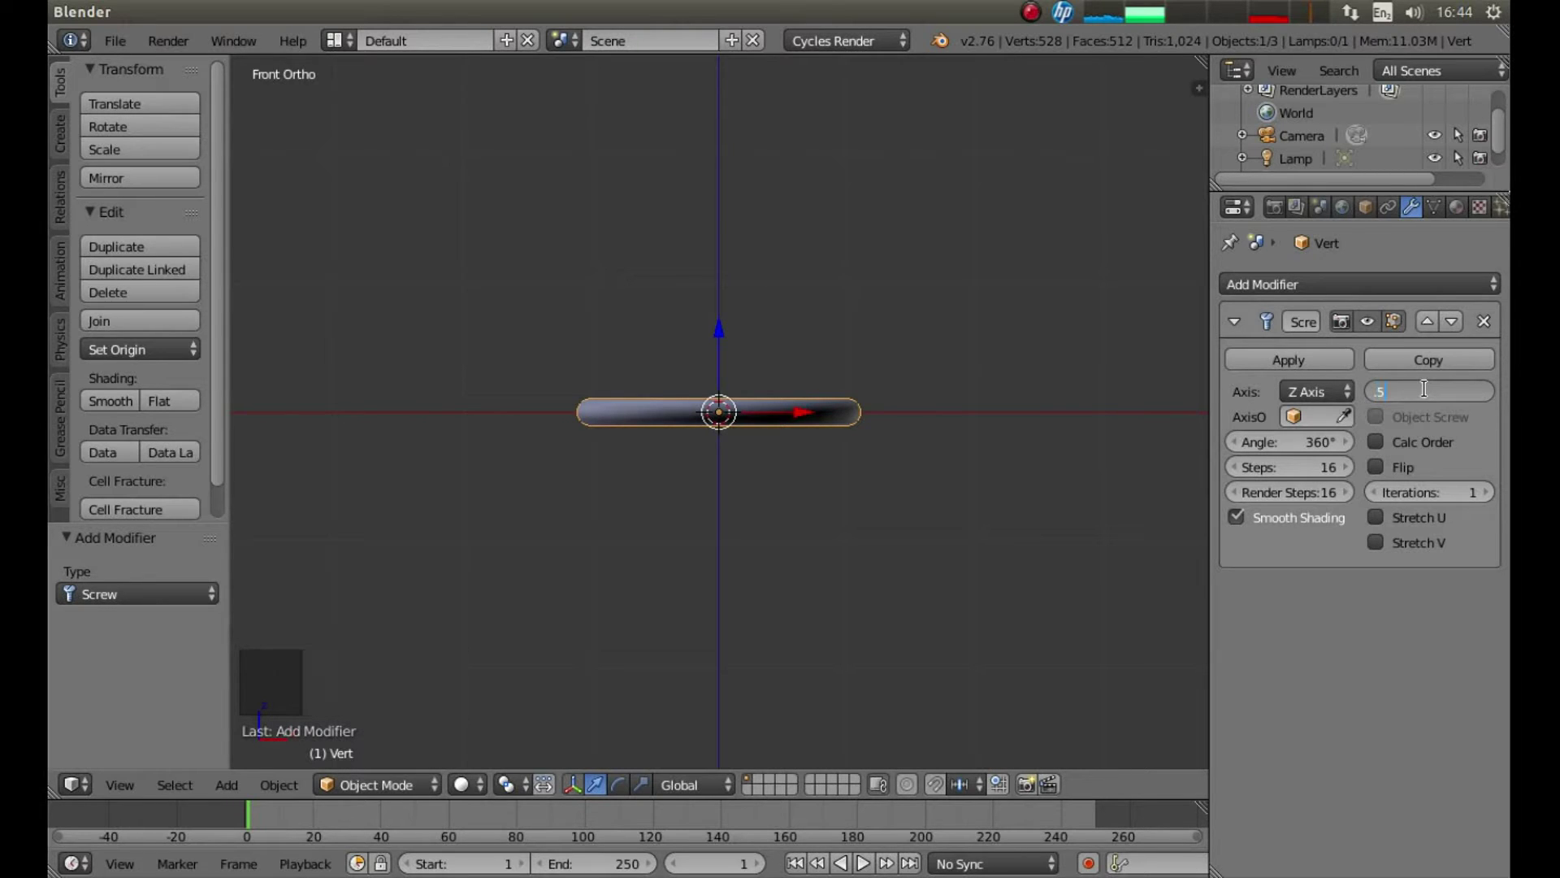
{"action": "key", "text": "Return"}
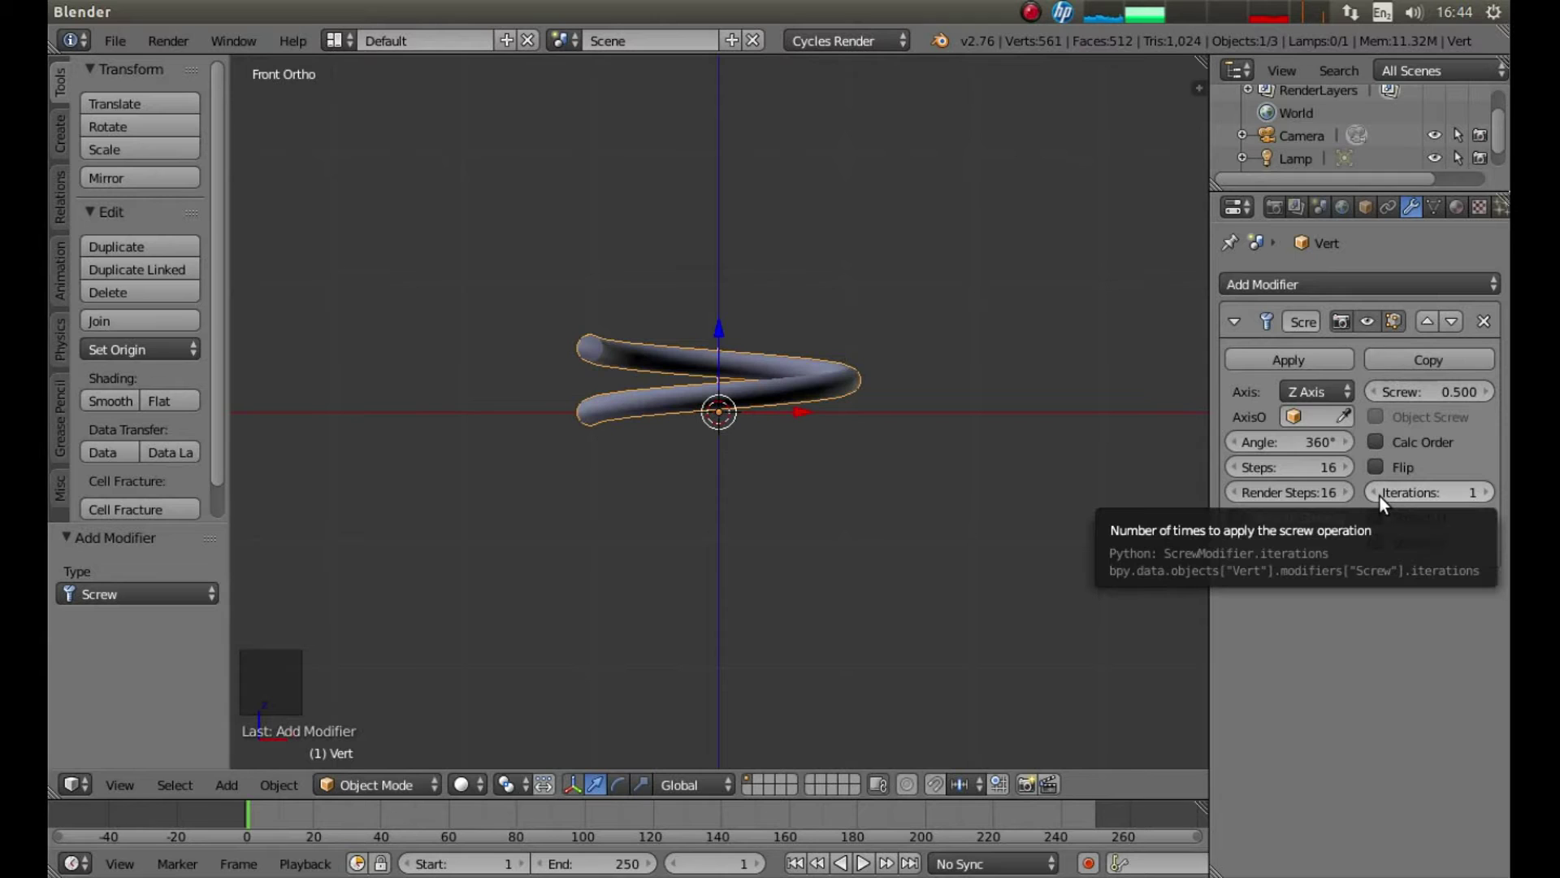
Step: Set the Screw modifier to 6 iterations and 50 steps
{"action": "left_click", "coordinate": [1432, 490]}
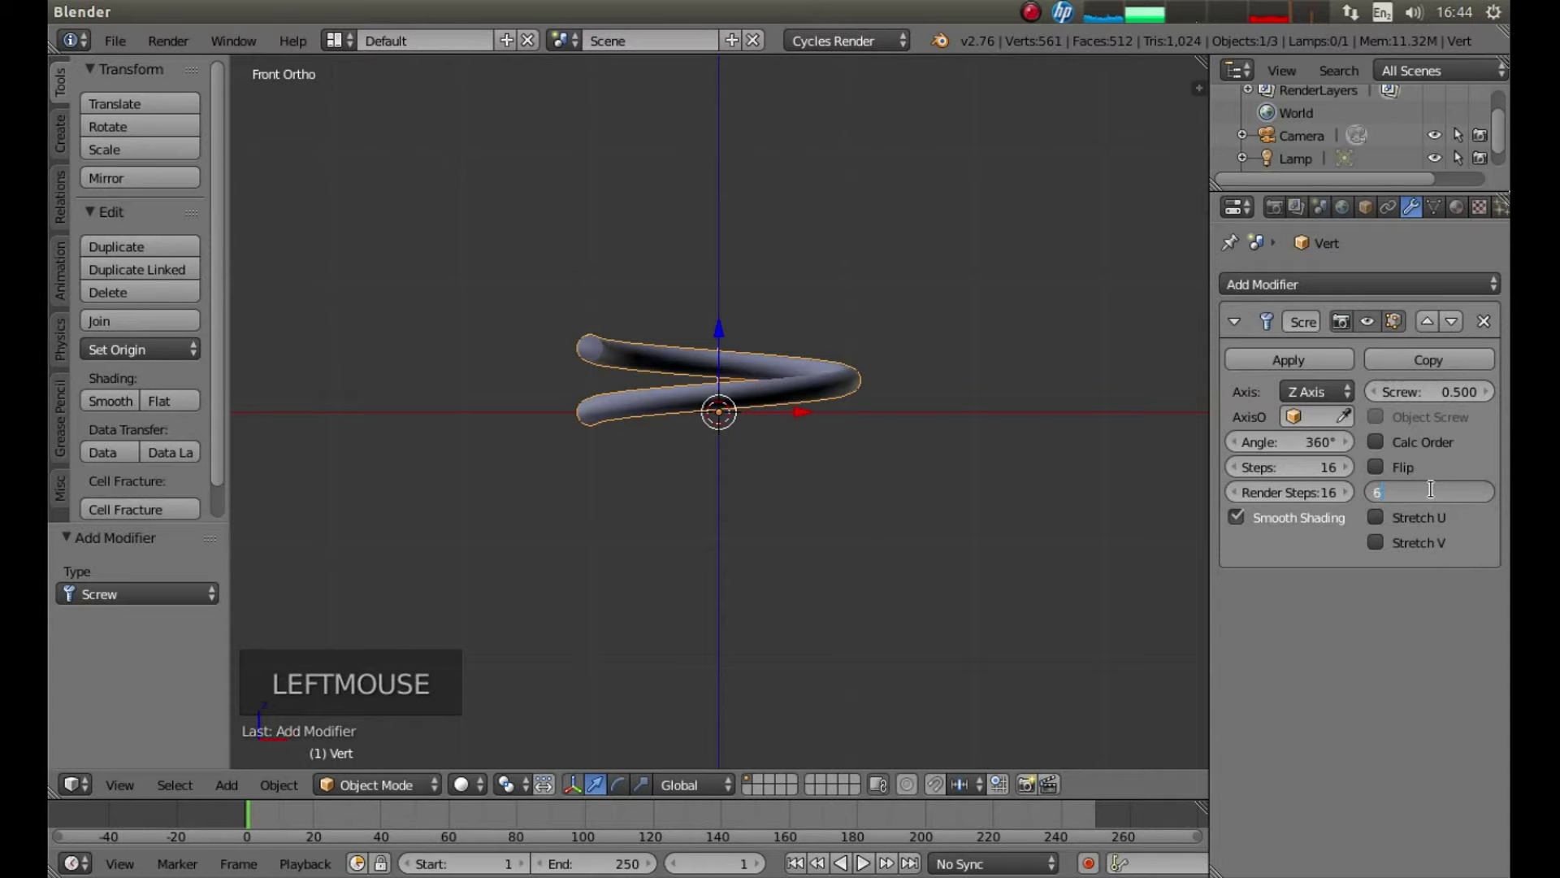
{"action": "key", "text": "Return"}
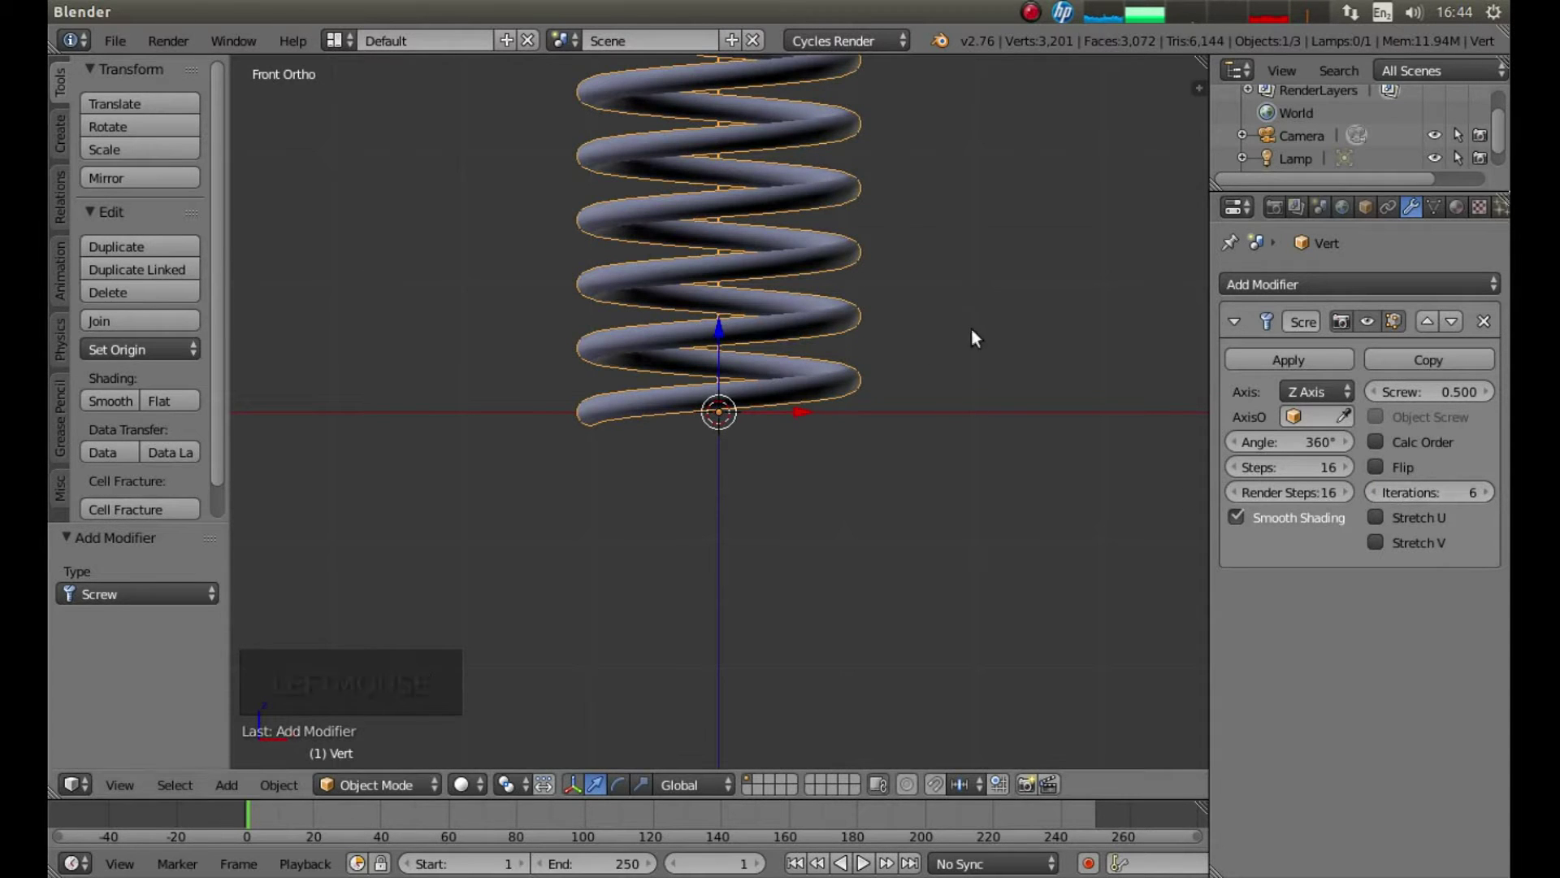
{"action": "scroll", "coordinate": [962, 328], "scroll_direction": "up", "scroll_amount": 4}
{"action": "scroll", "coordinate": [947, 329], "scroll_direction": "down", "scroll_amount": 6}
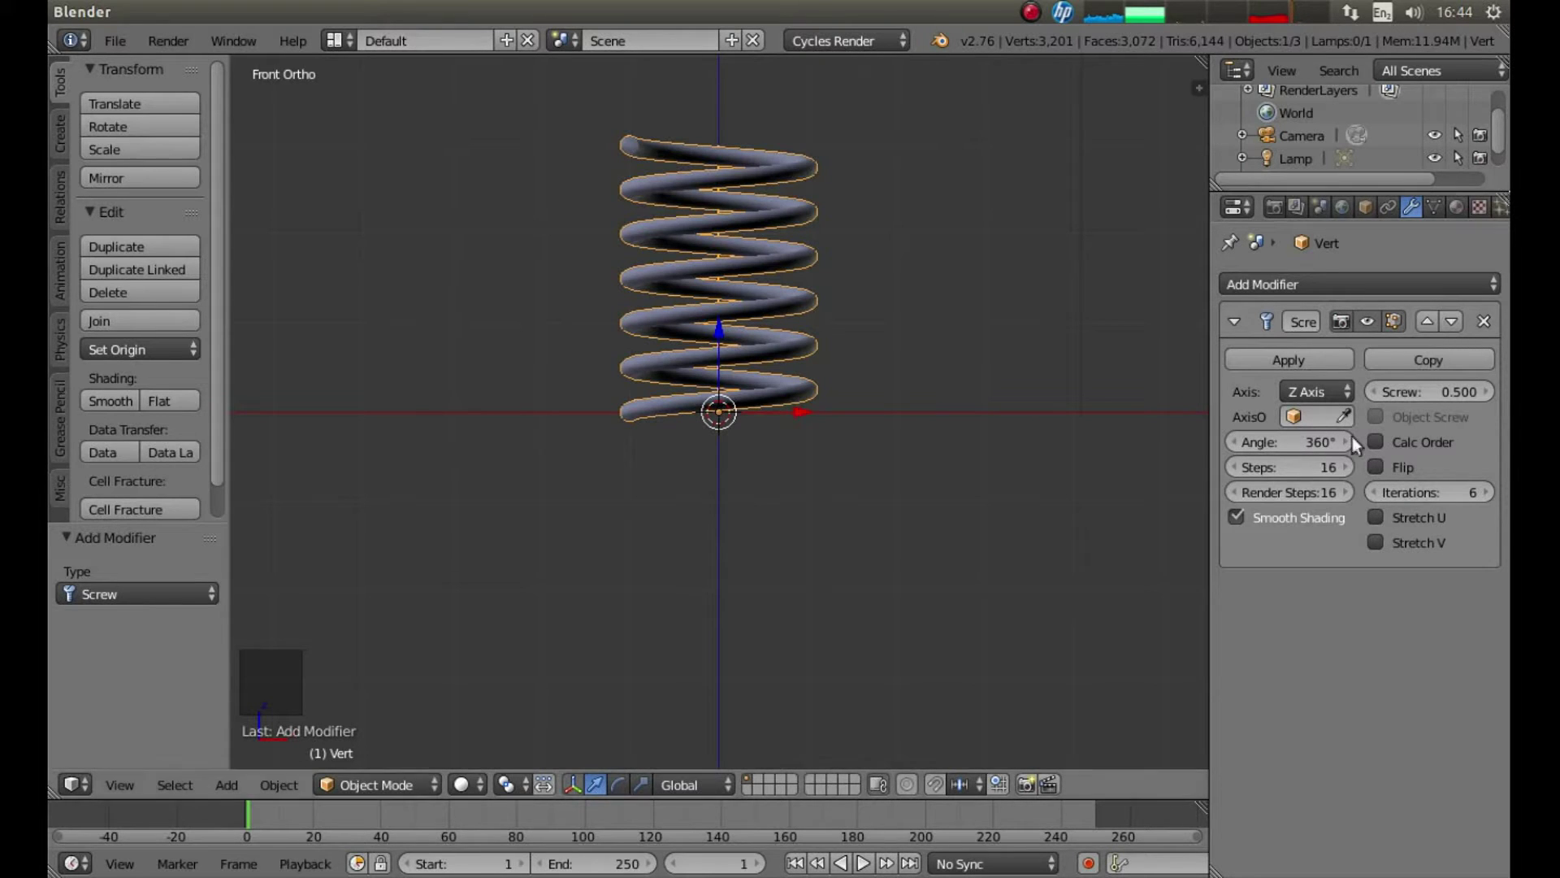
{"action": "left_click", "coordinate": [1287, 467]}
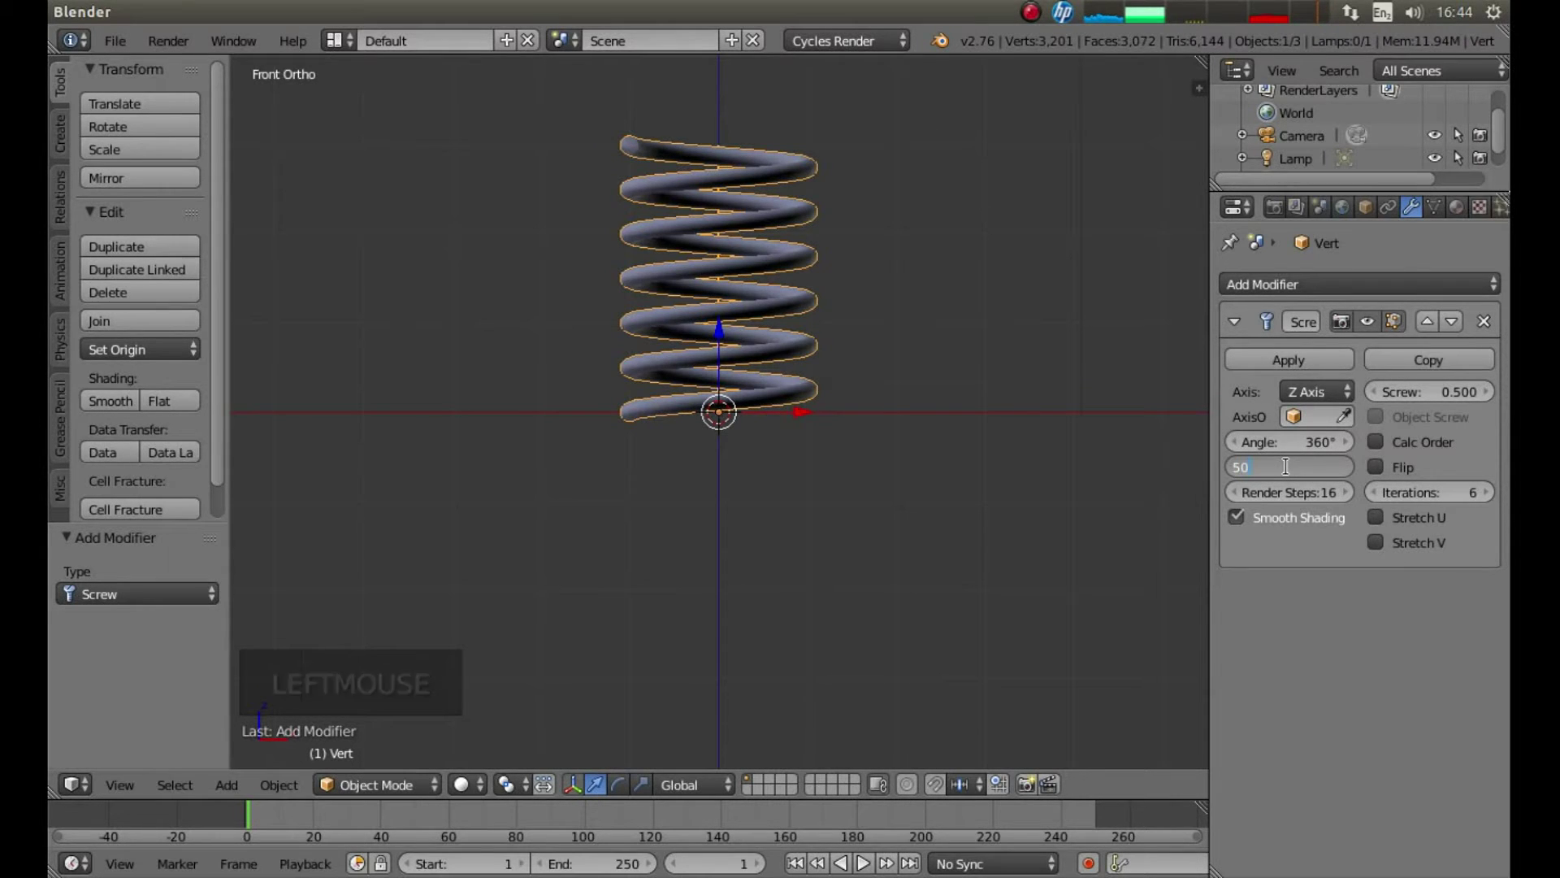
{"action": "key", "text": "Return"}
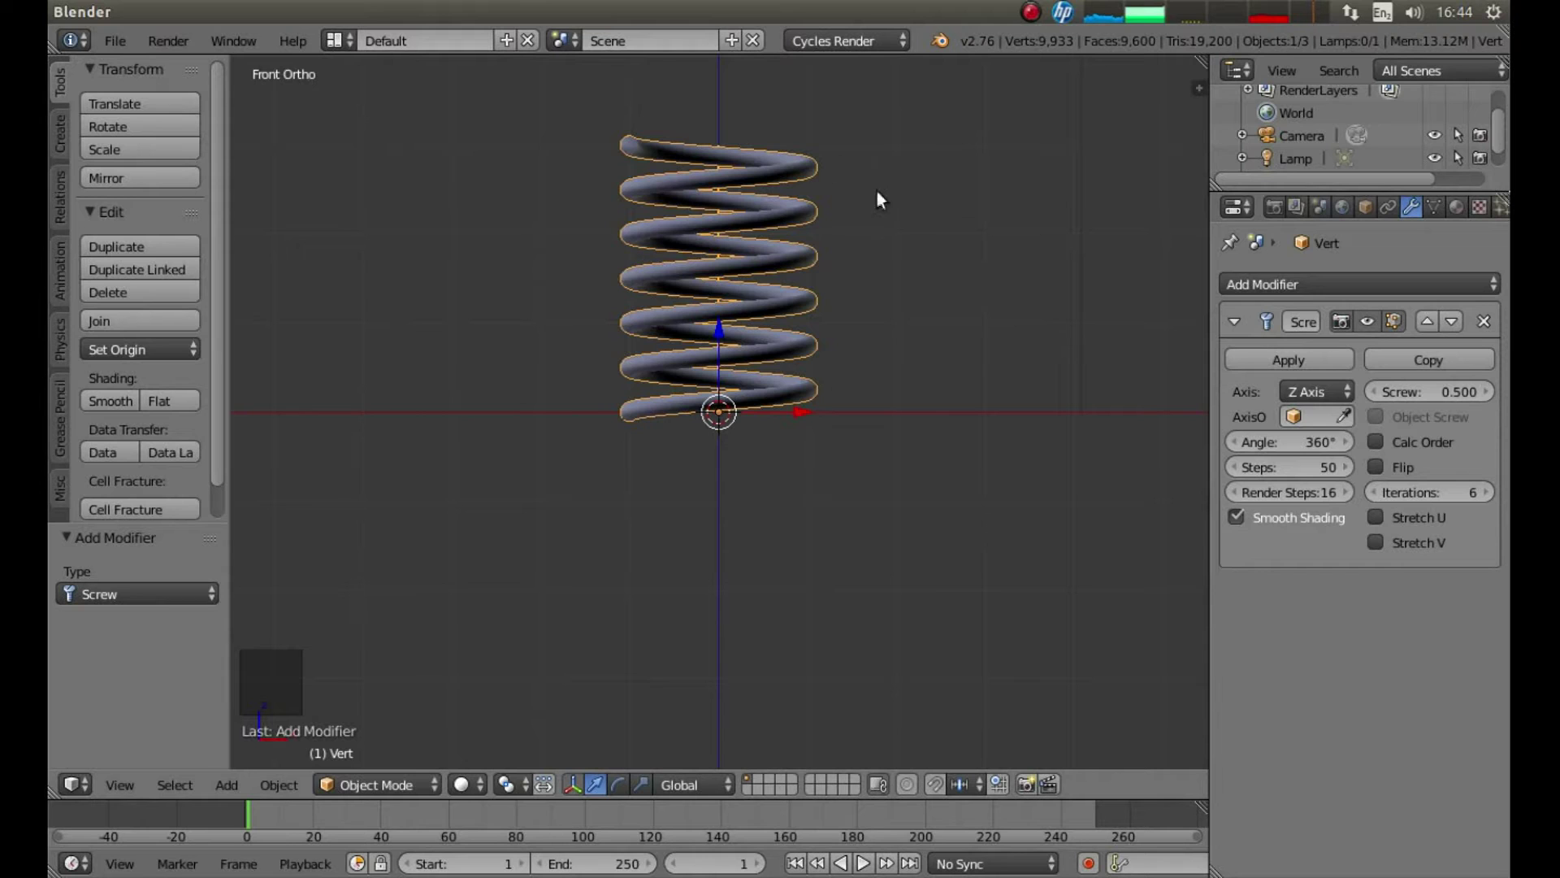
Step: Apply the Screw modifier and view the spring from the top
{"action": "left_click", "coordinate": [1268, 360]}
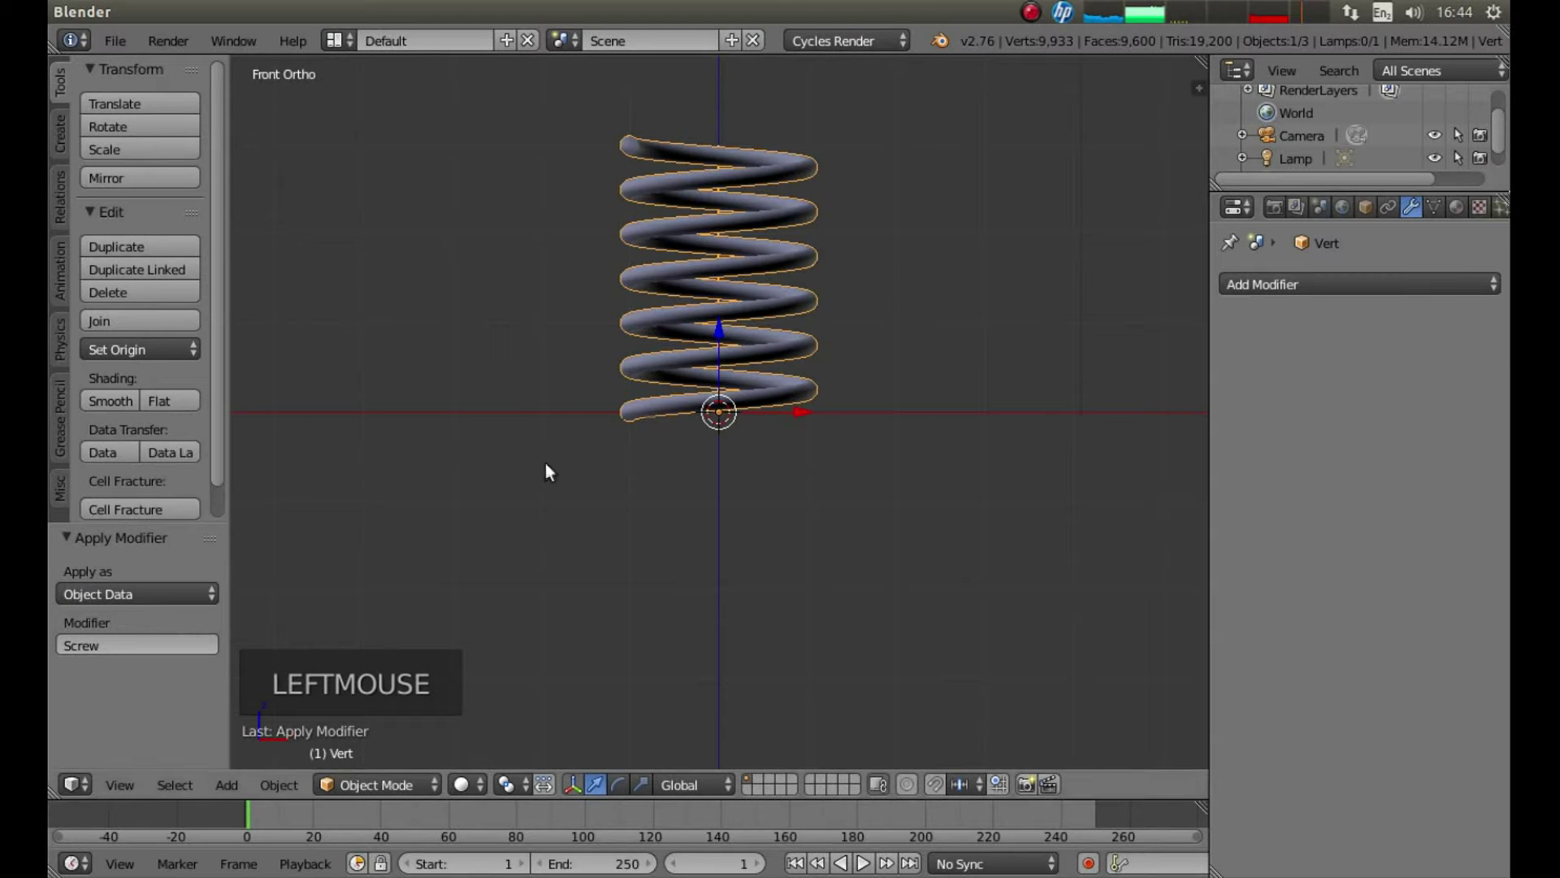
{"action": "scroll", "coordinate": [506, 193], "scroll_direction": "up", "scroll_amount": 3}
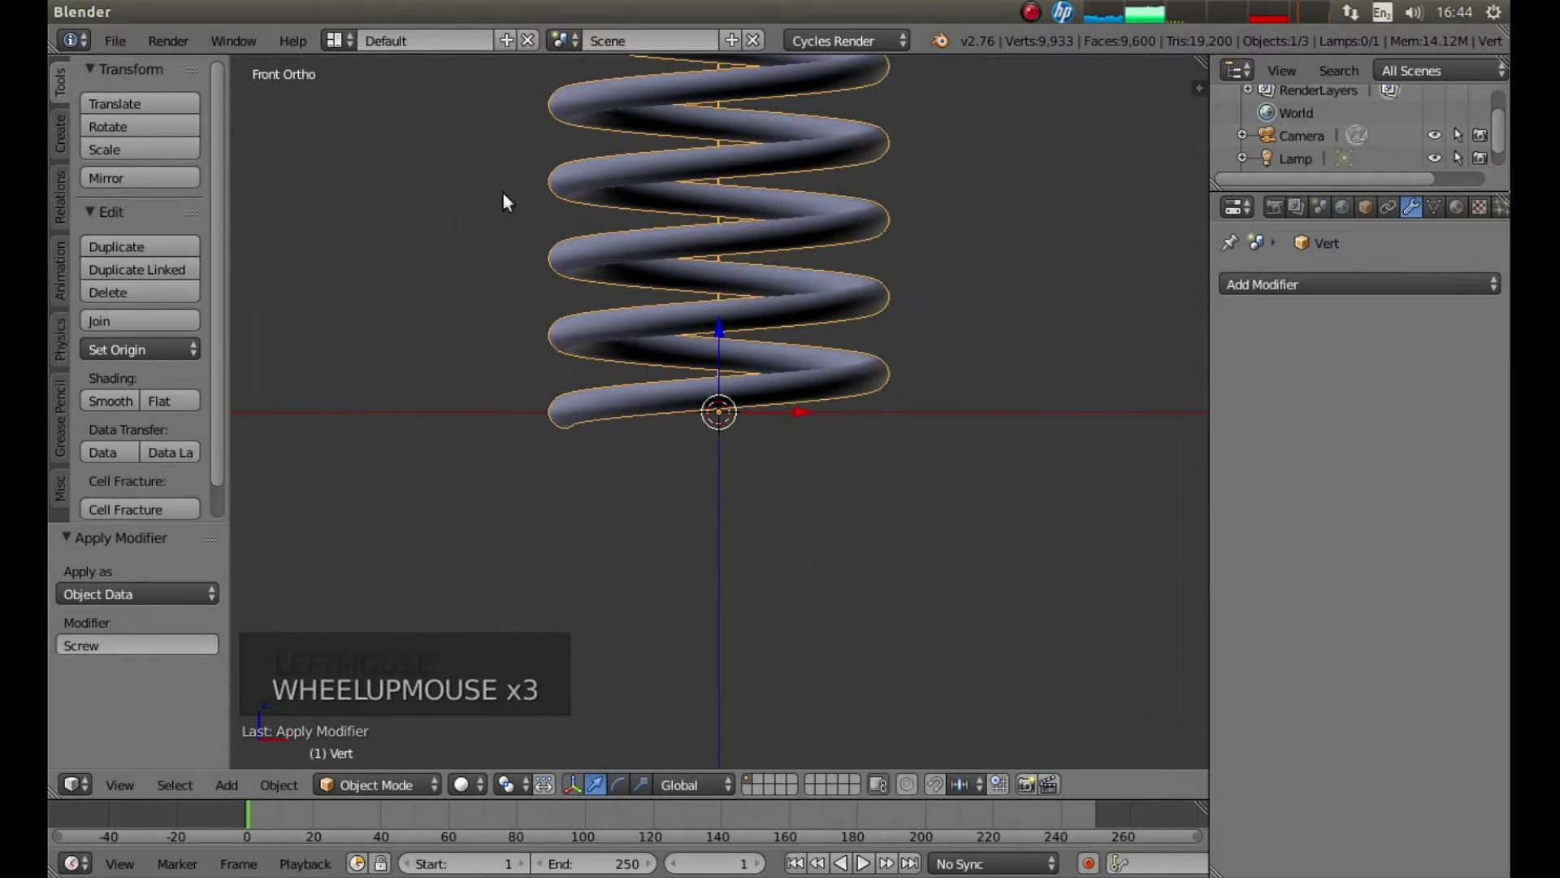
{"action": "middle_click_drag", "start_coordinate": [486, 173], "coordinate": [529, 468], "text": "shift"}
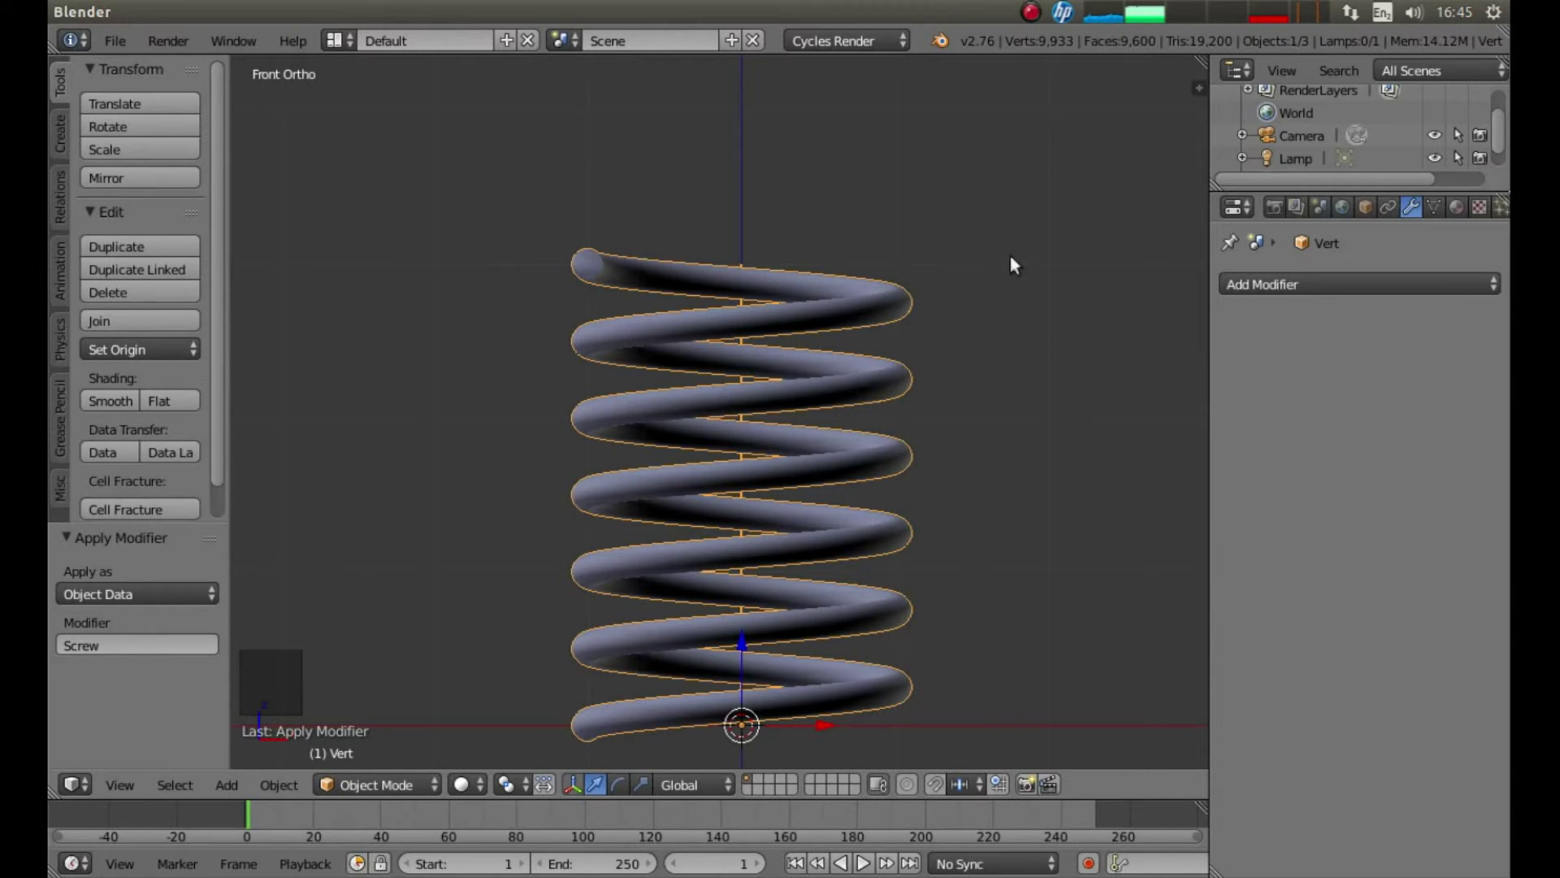
{"action": "key", "text": "KP_7"}
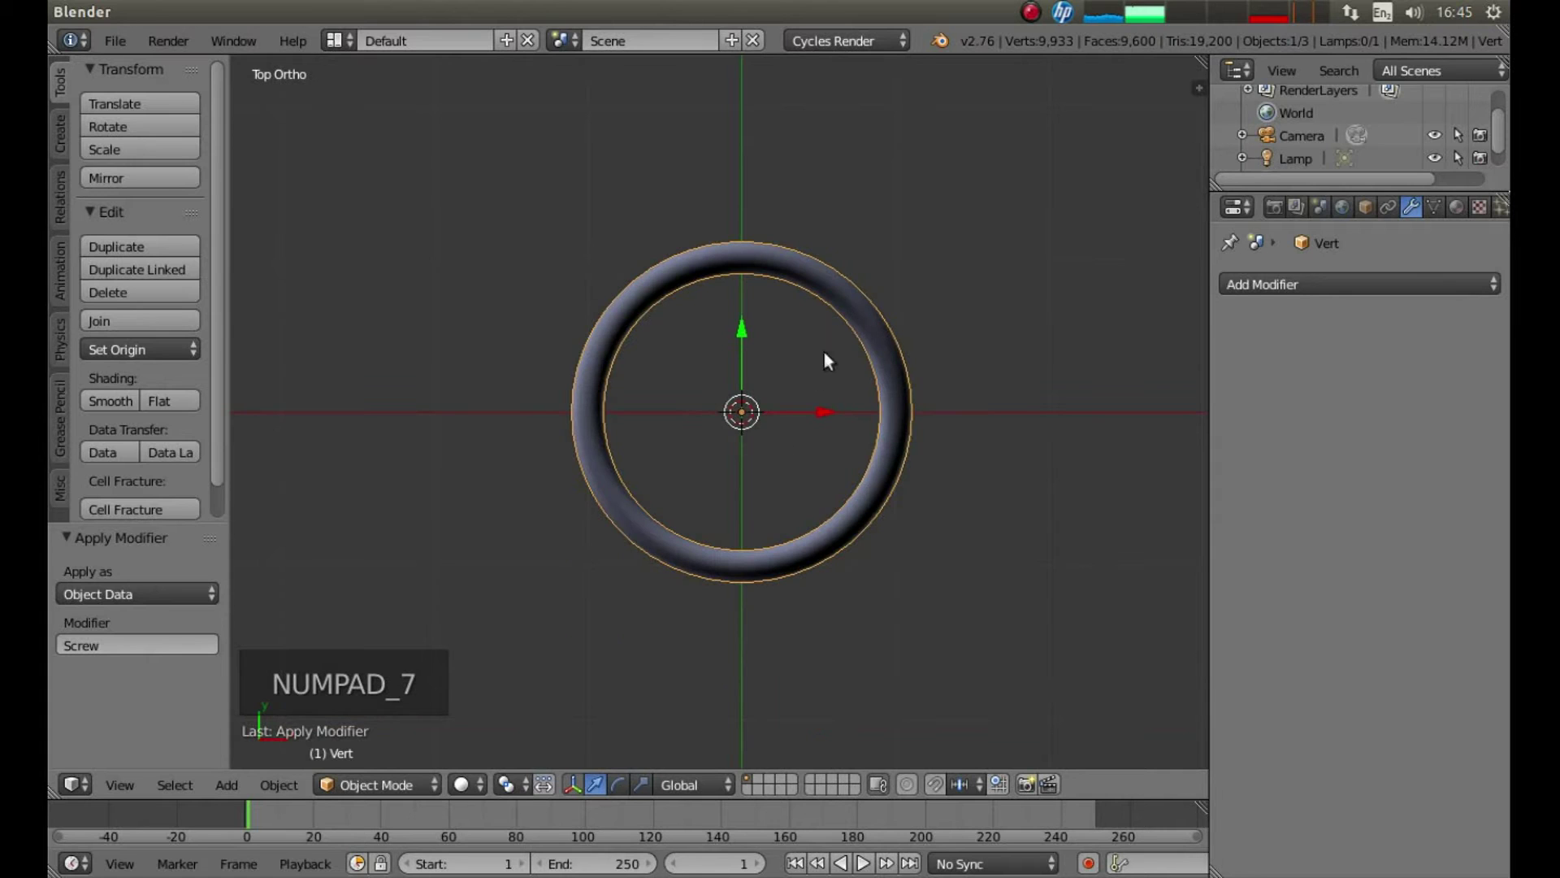
Step: Enter Edit Mode, deselect all, and circle-select the vertex at the spring's centre
{"action": "key", "text": "Tab"}
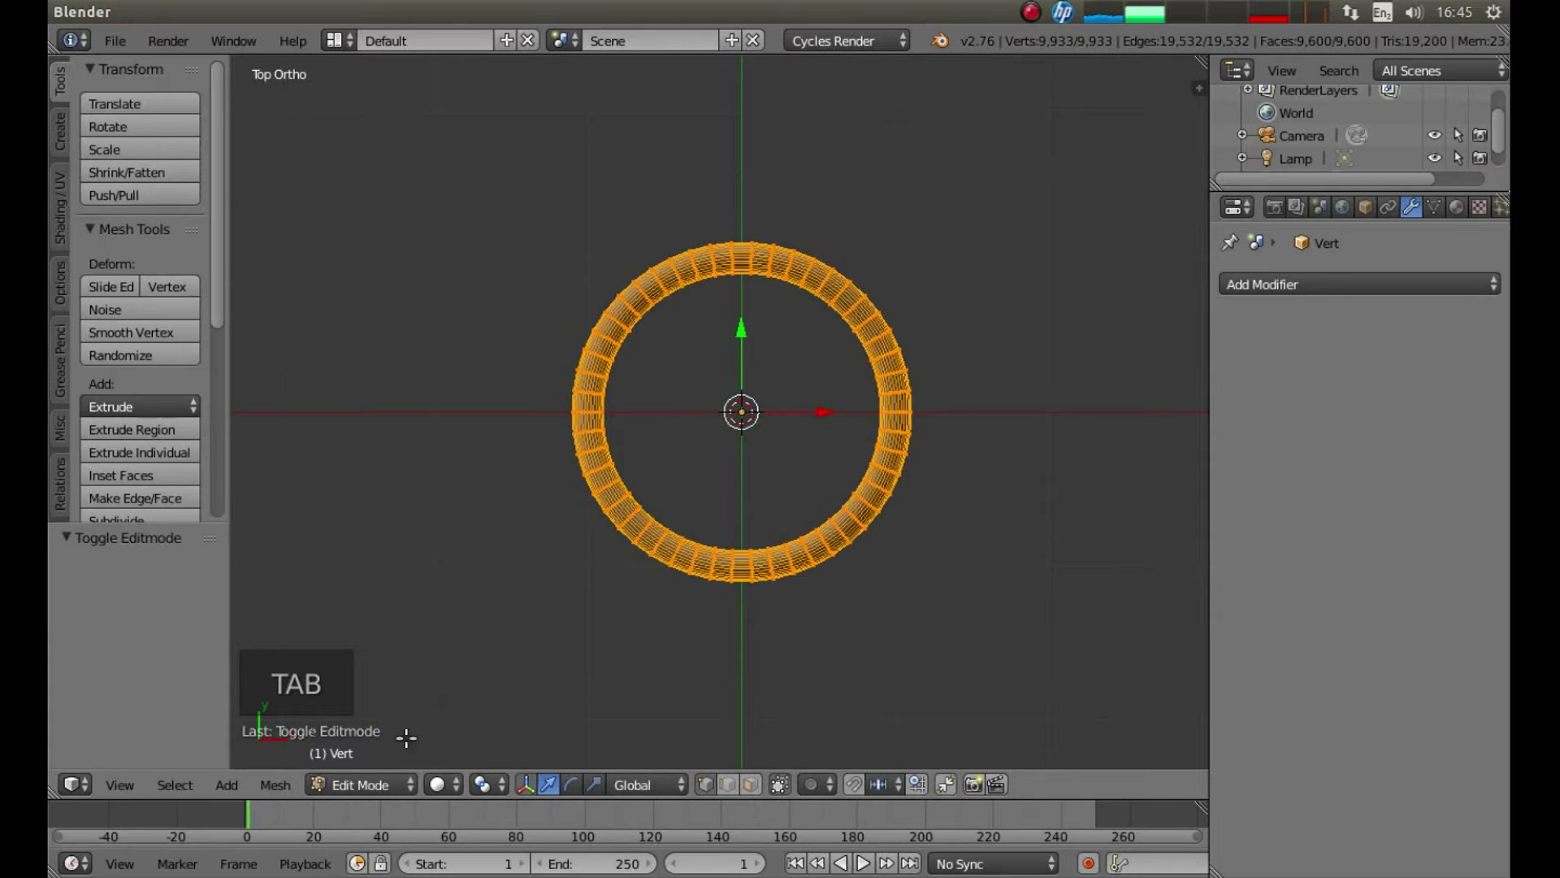
{"action": "key", "text": "a"}
{"action": "key", "text": "a"}
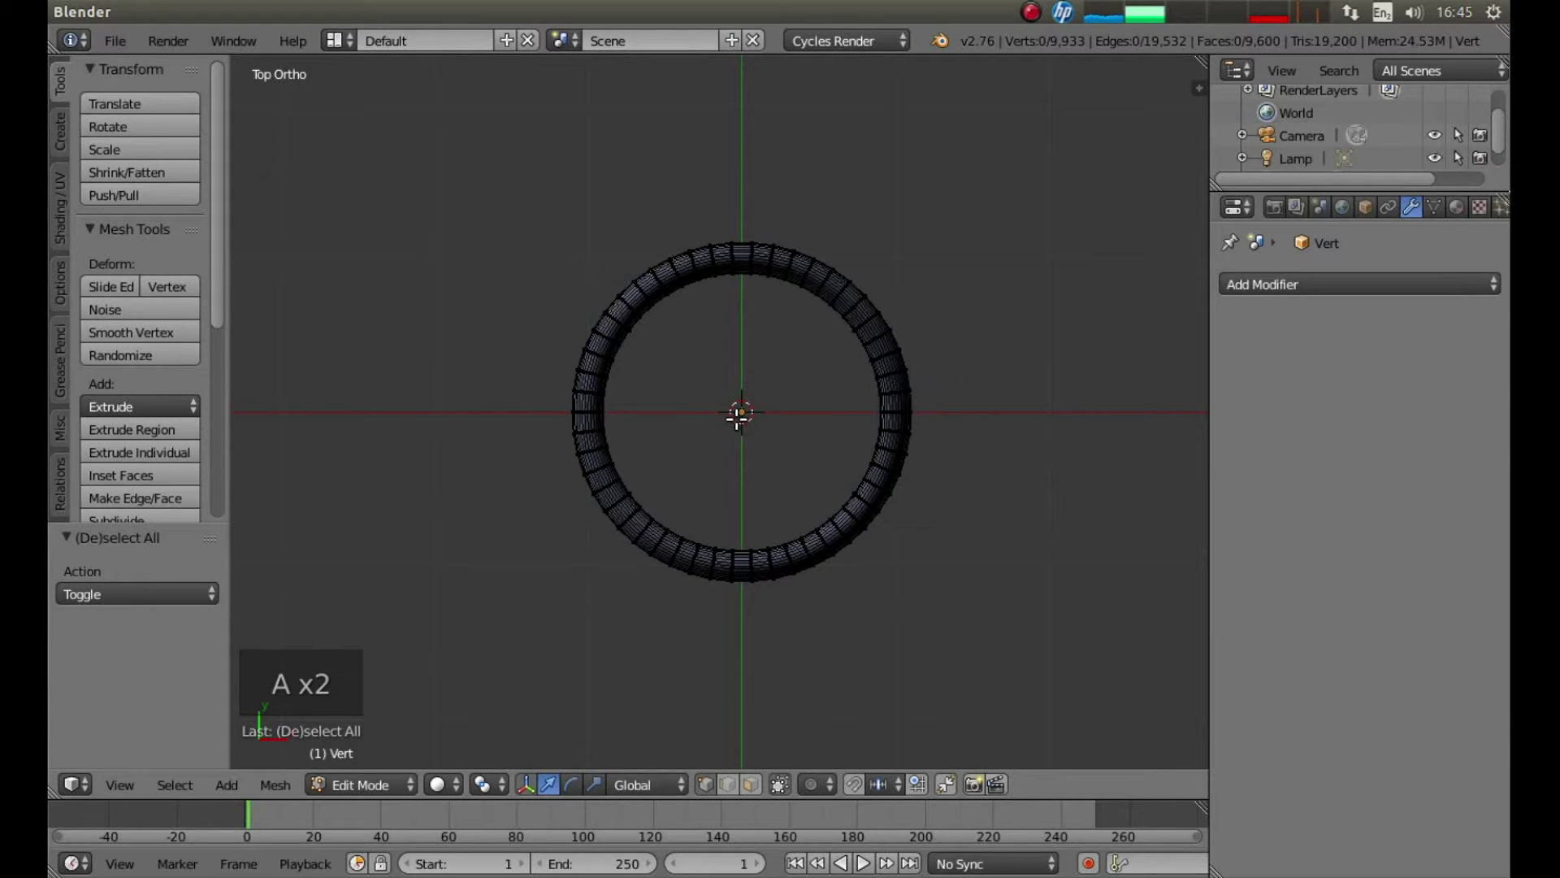
{"action": "scroll", "coordinate": [741, 413], "scroll_direction": "up", "scroll_amount": 3}
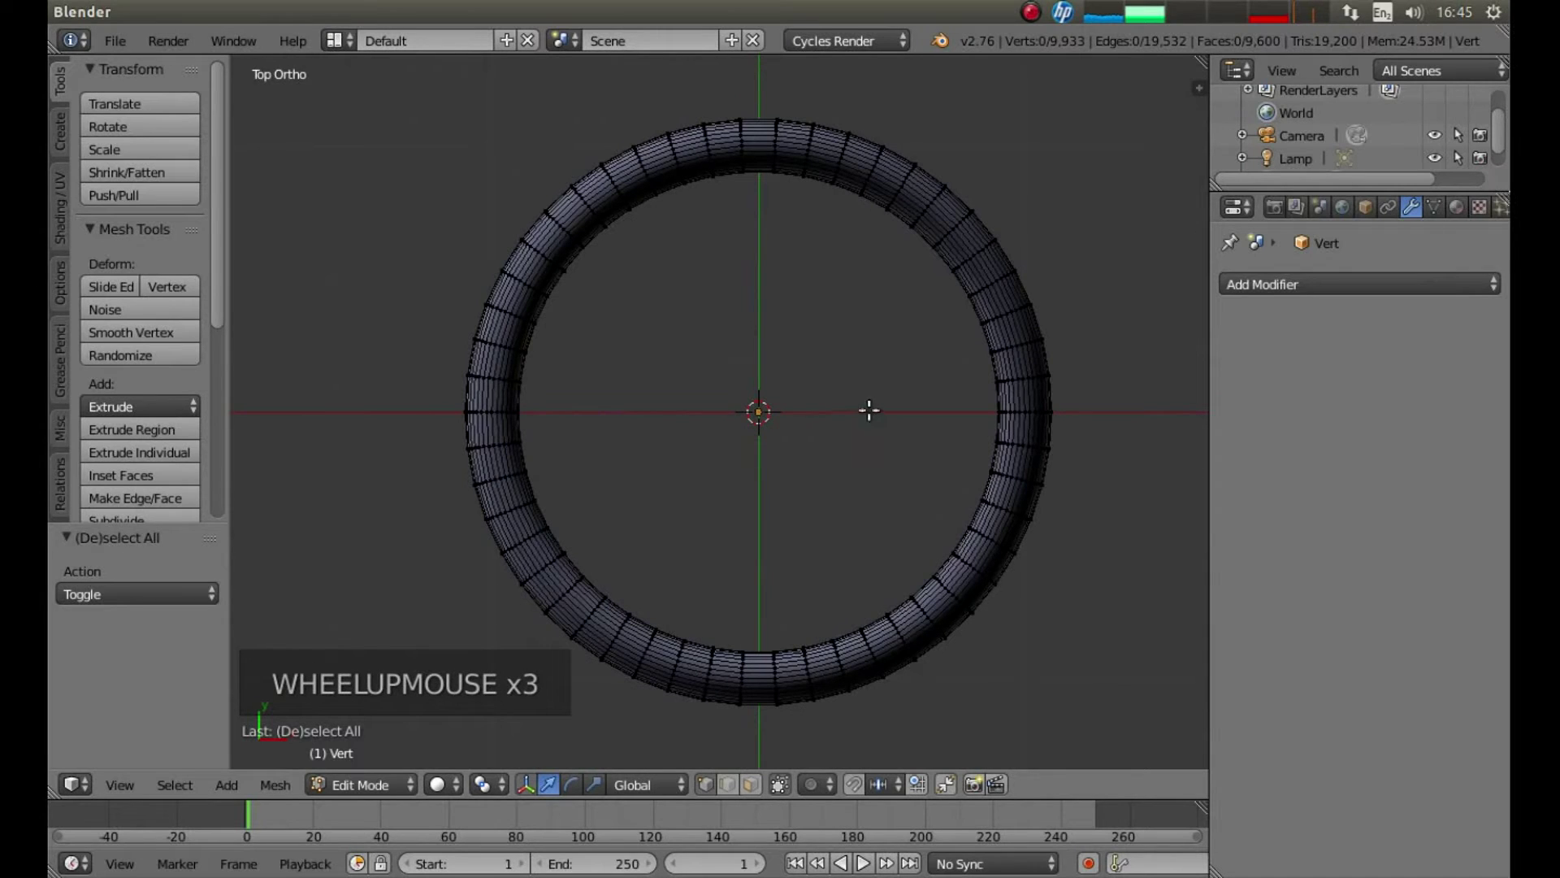
{"action": "key", "text": "c"}
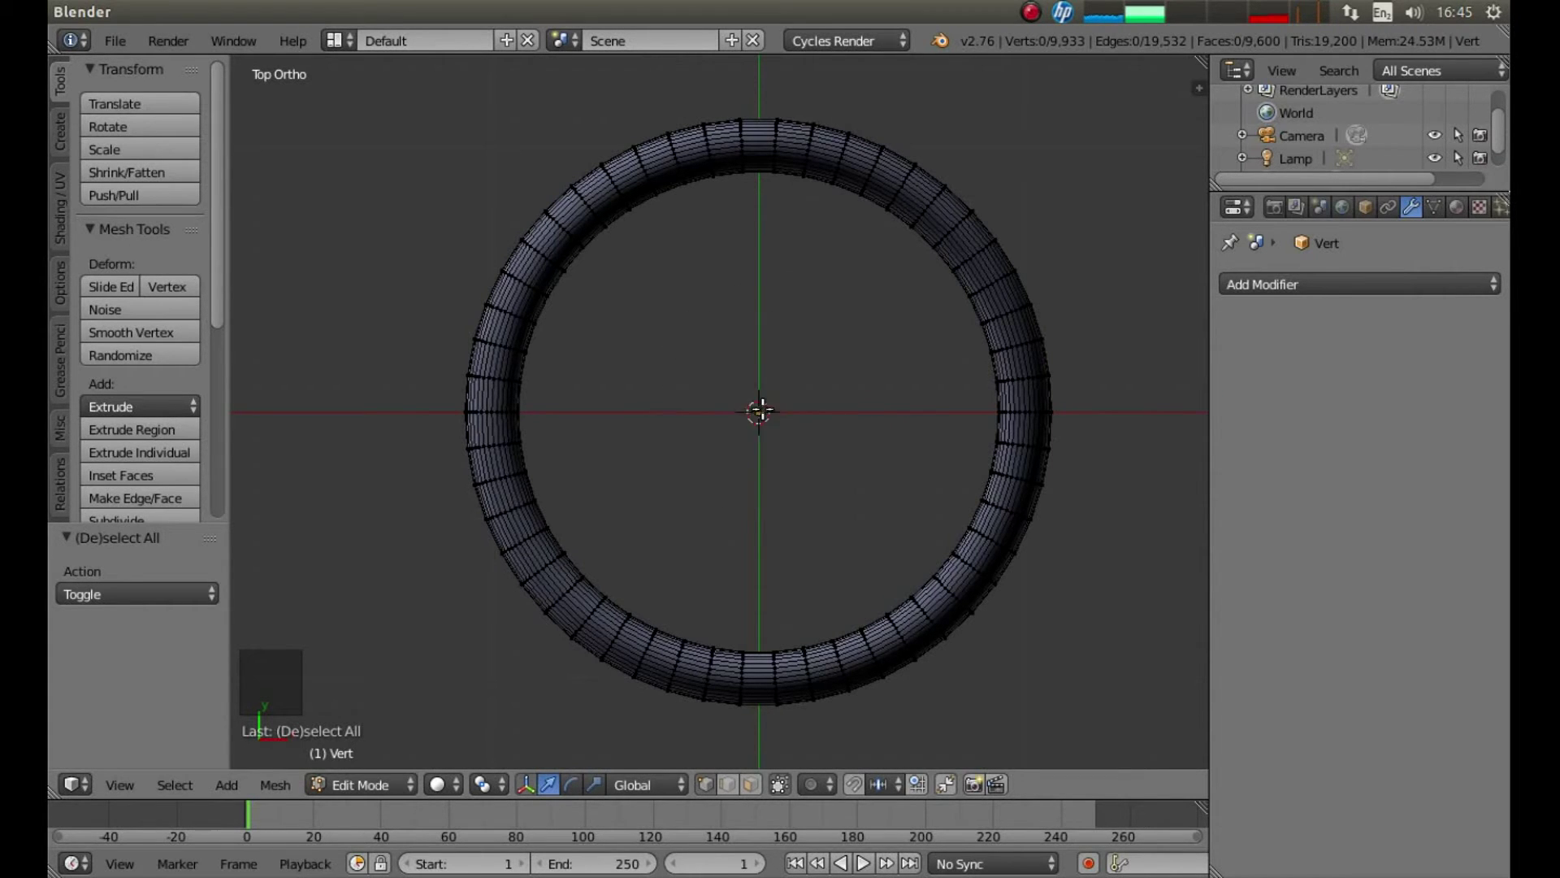
{"action": "left_click", "coordinate": [755, 411]}
{"action": "key", "text": "Escape"}
{"action": "key", "text": "c"}
{"action": "right_click", "coordinate": [803, 389]}
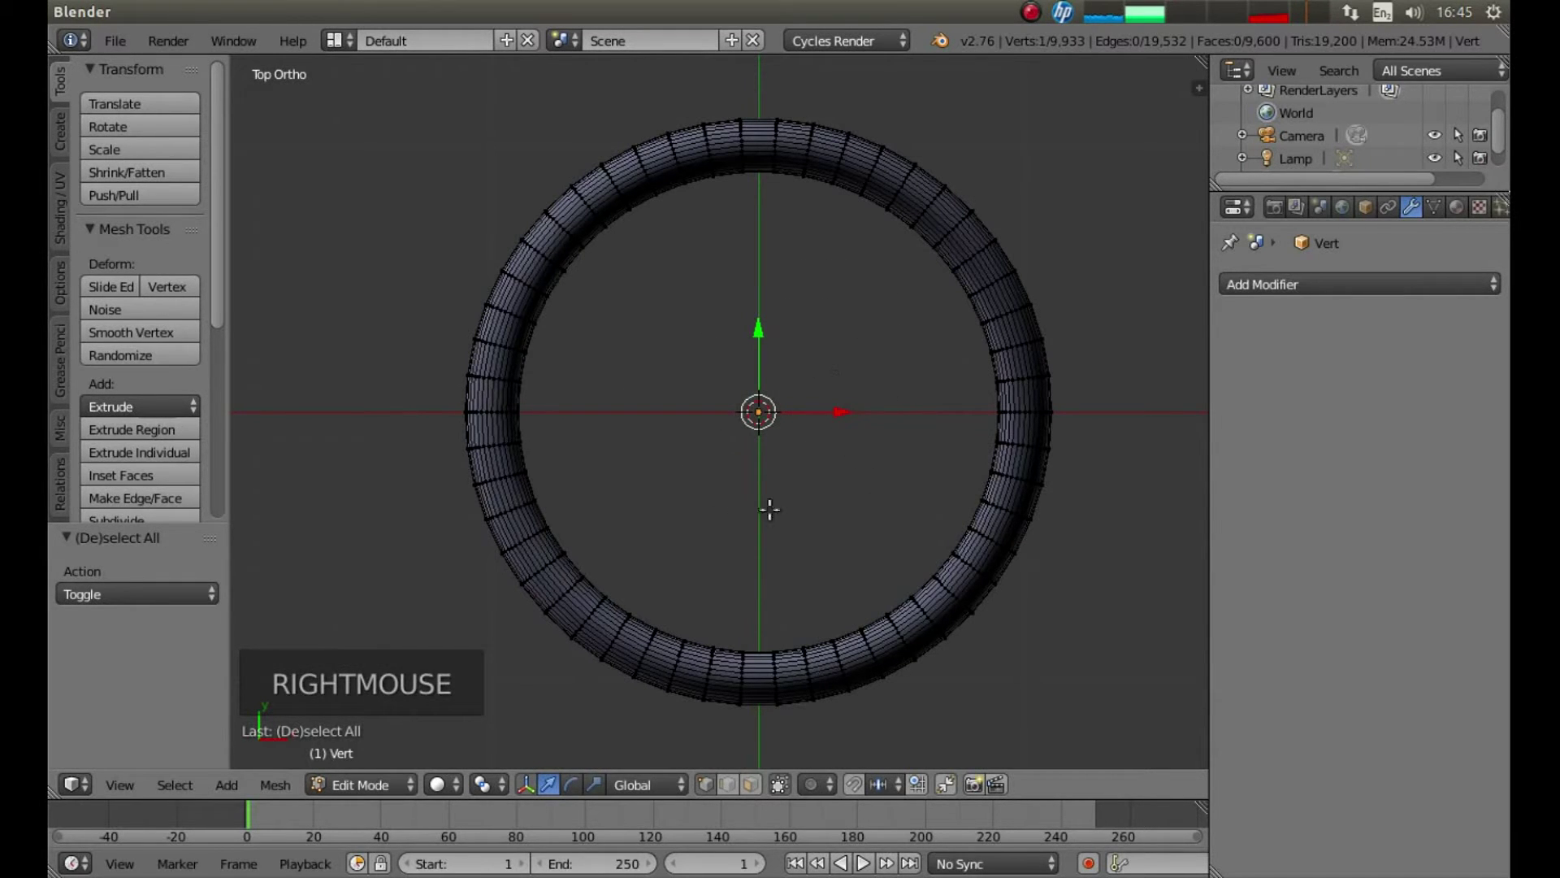
{"action": "mouse_move", "coordinate": [763, 526]}
{"action": "middle_mouse_down"}
{"action": "mouse_move", "coordinate": [763, 540]}
{"action": "mouse_move", "coordinate": [759, 507]}
{"action": "middle_mouse_up"}
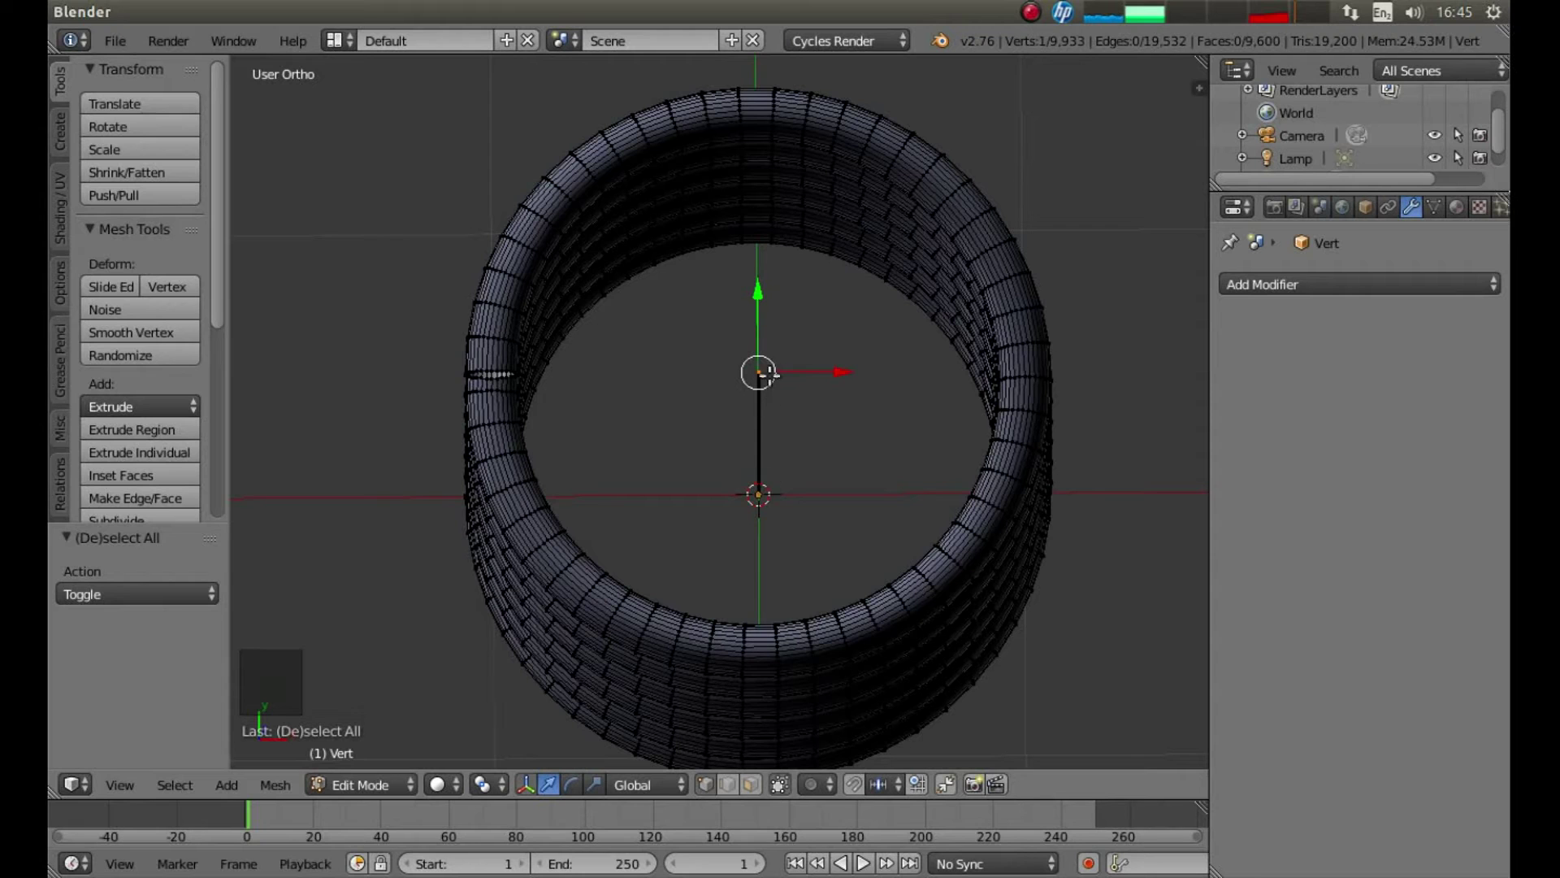
Step: In wireframe top view, circle-select the 301 centre vertices and delete them as Vertices
{"action": "key", "text": "KP_7"}
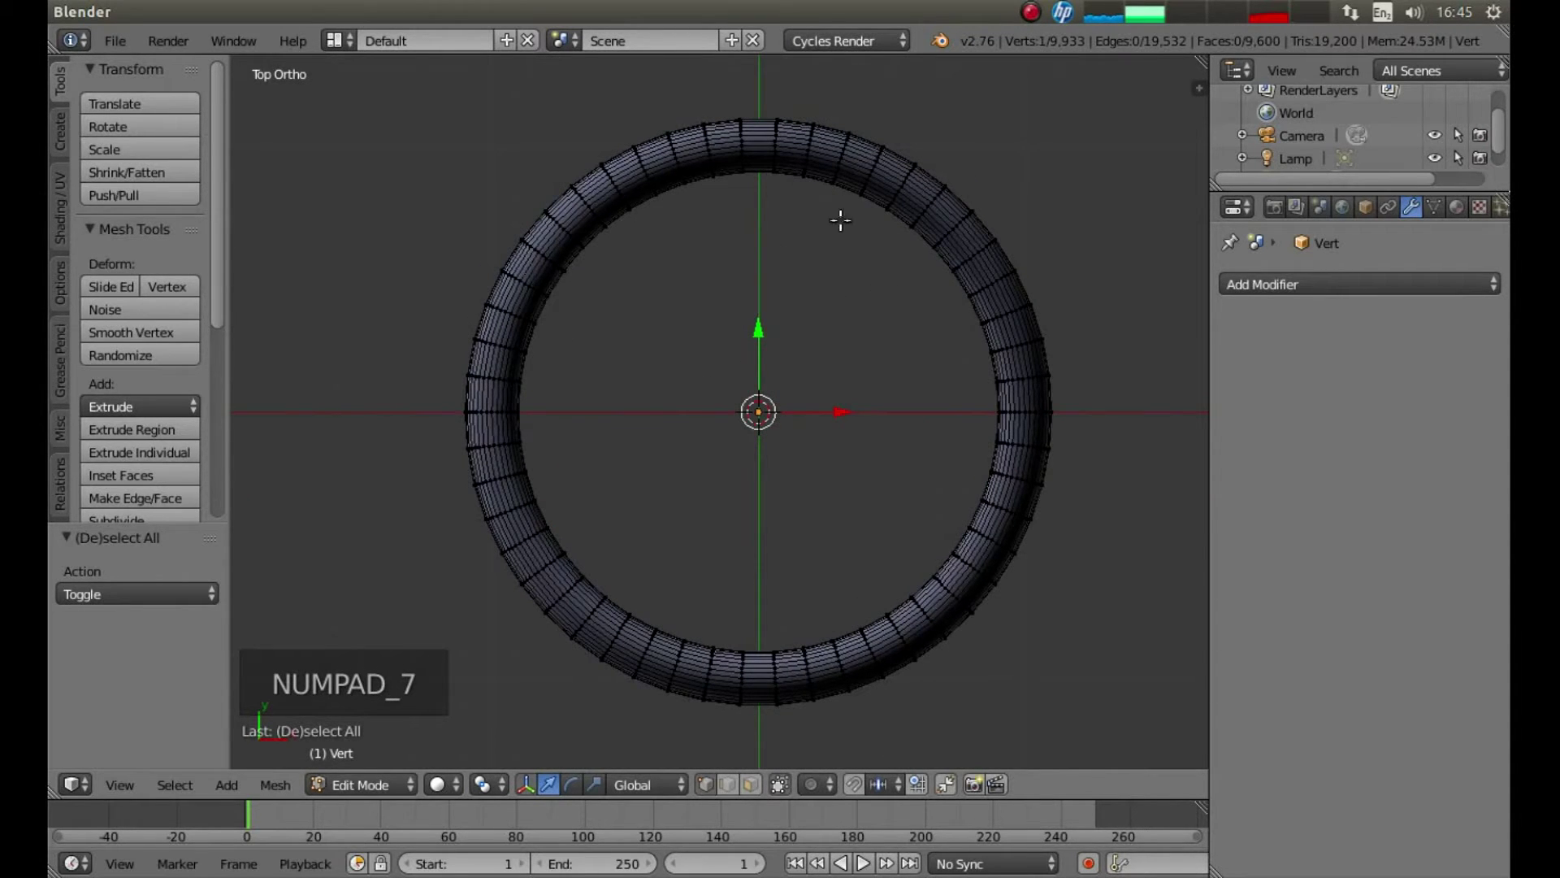
{"action": "key", "text": "z"}
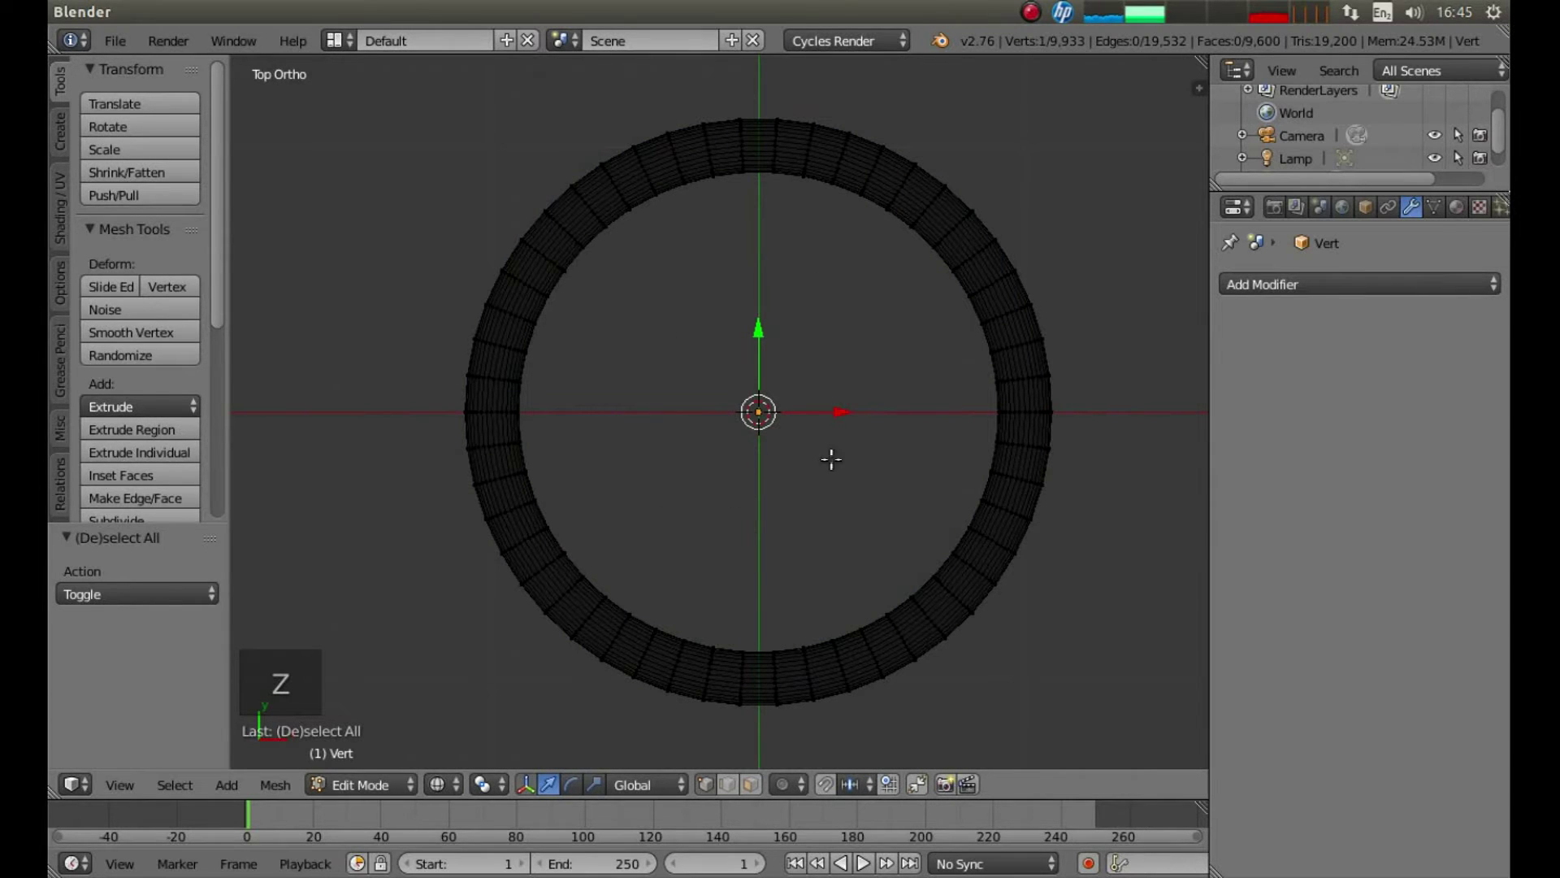
{"action": "key", "text": "c"}
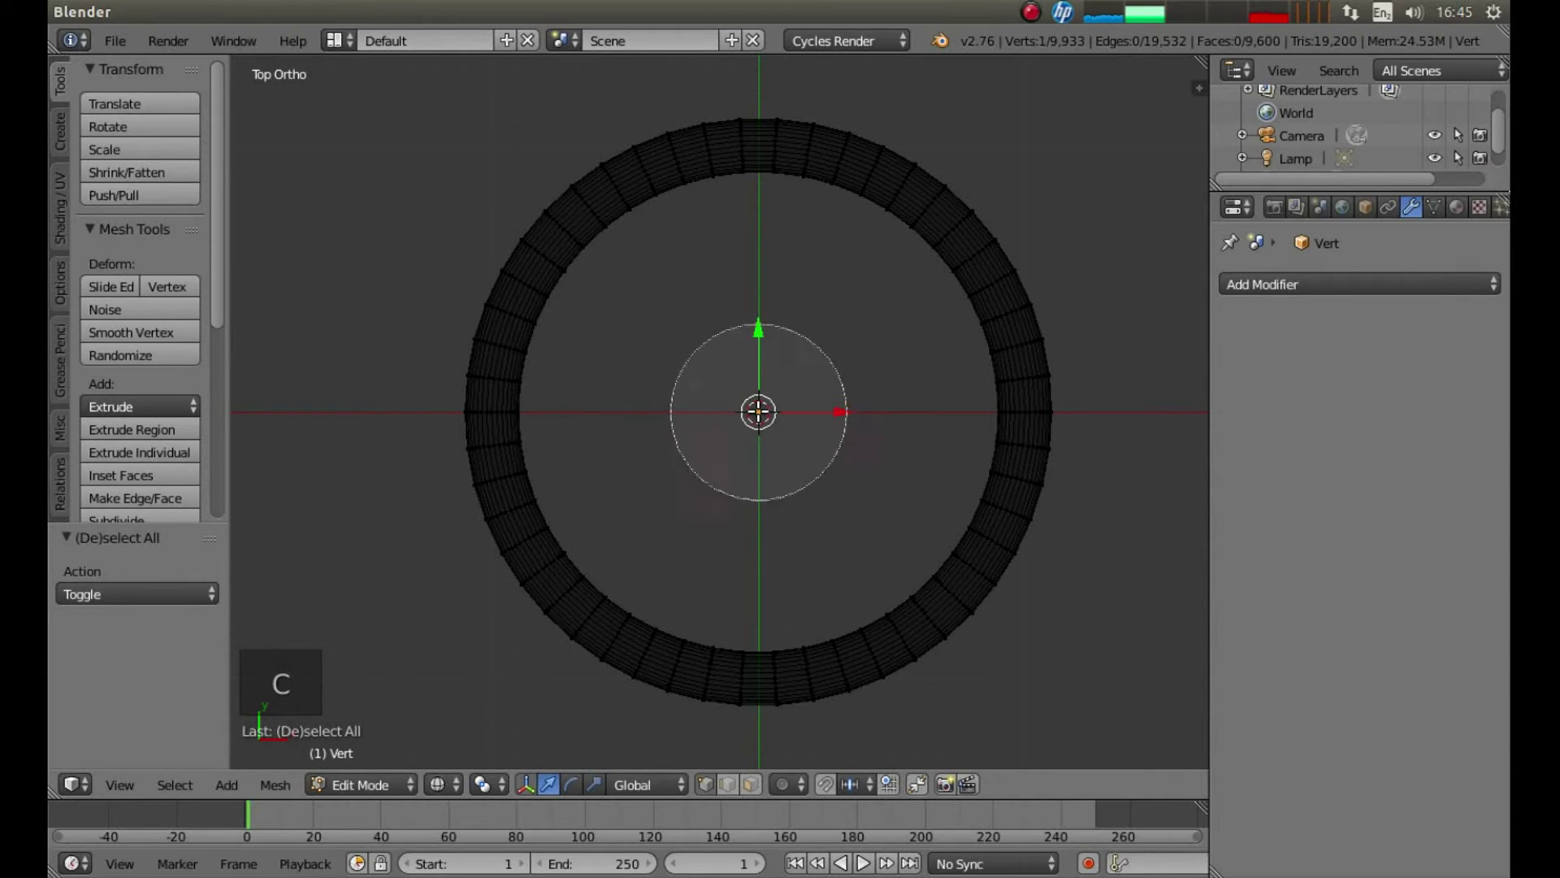
{"action": "scroll", "coordinate": [793, 362], "scroll_direction": "down", "scroll_amount": 3}
{"action": "left_click", "coordinate": [748, 414]}
{"action": "right_click", "coordinate": [747, 414]}
{"action": "middle_click_drag", "start_coordinate": [860, 469], "coordinate": [855, 445]}
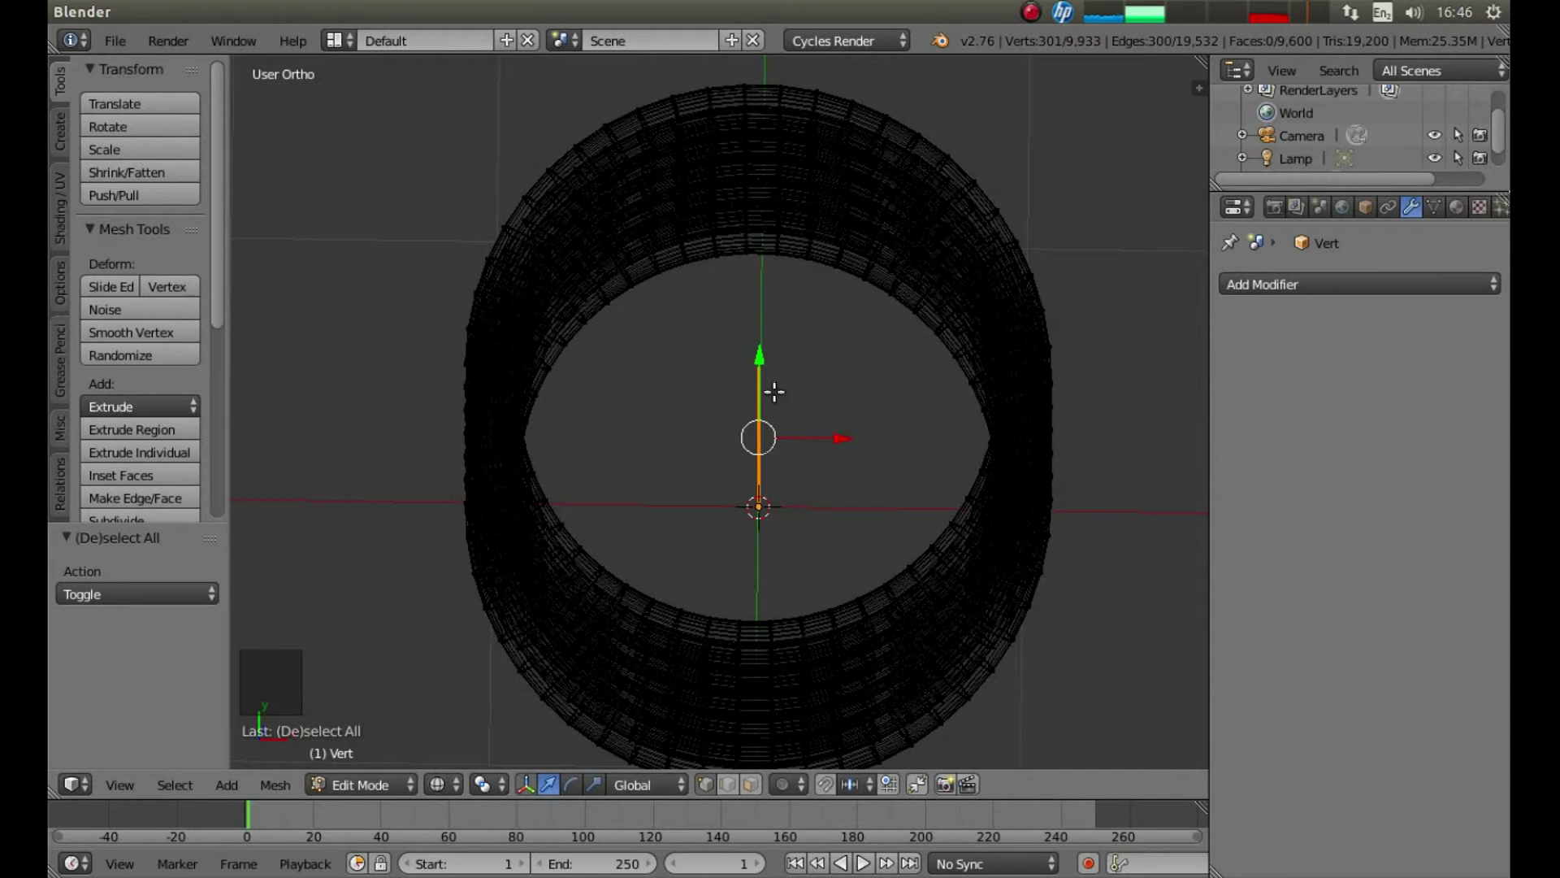
{"action": "key", "text": "x"}
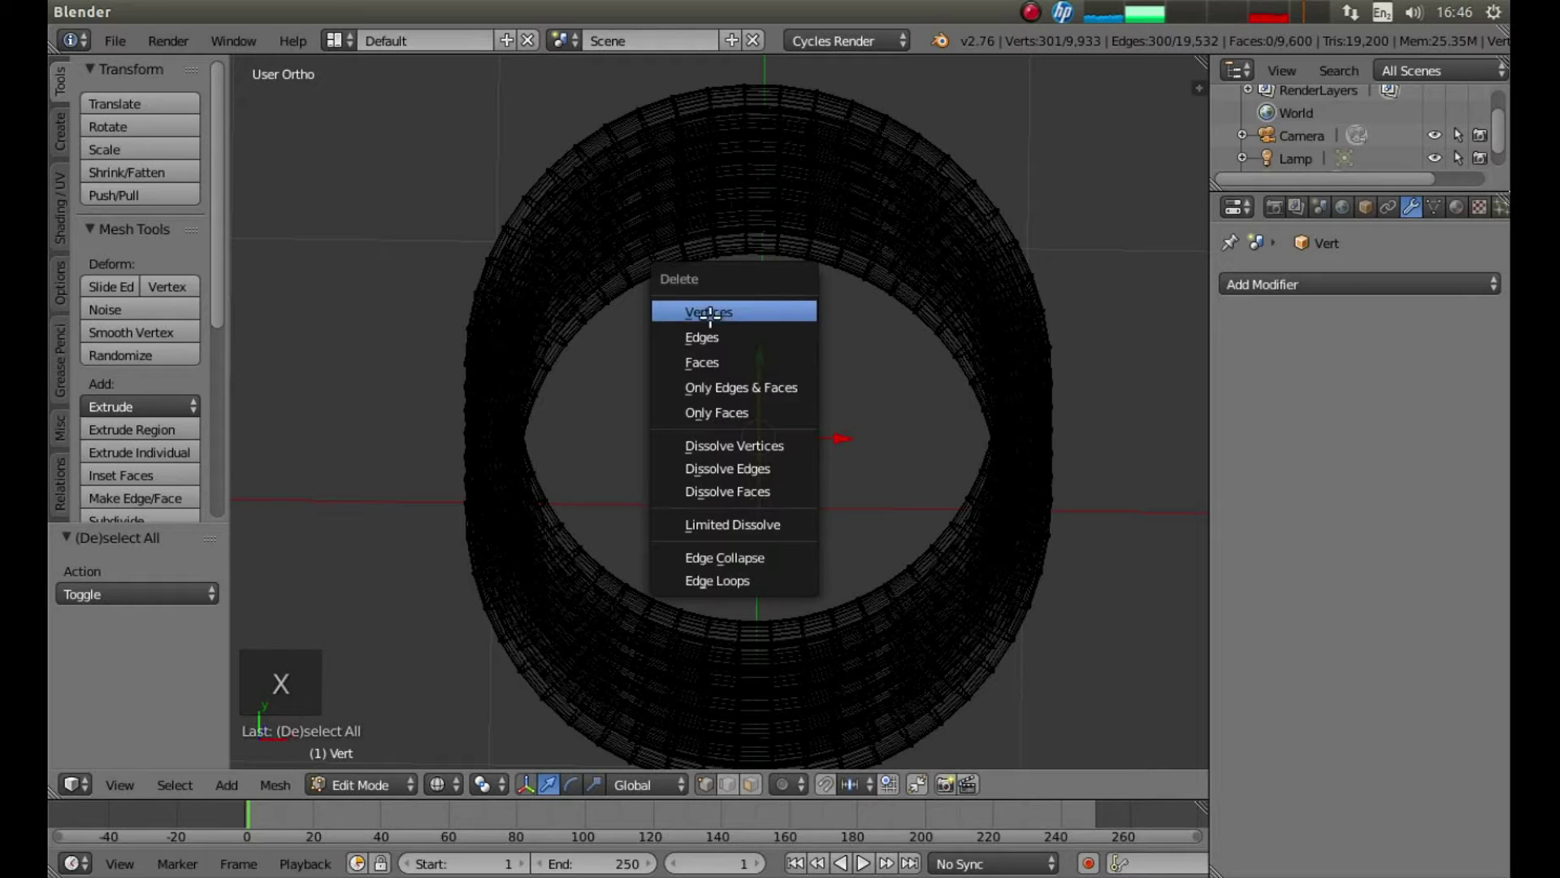
{"action": "left_click", "coordinate": [748, 311]}
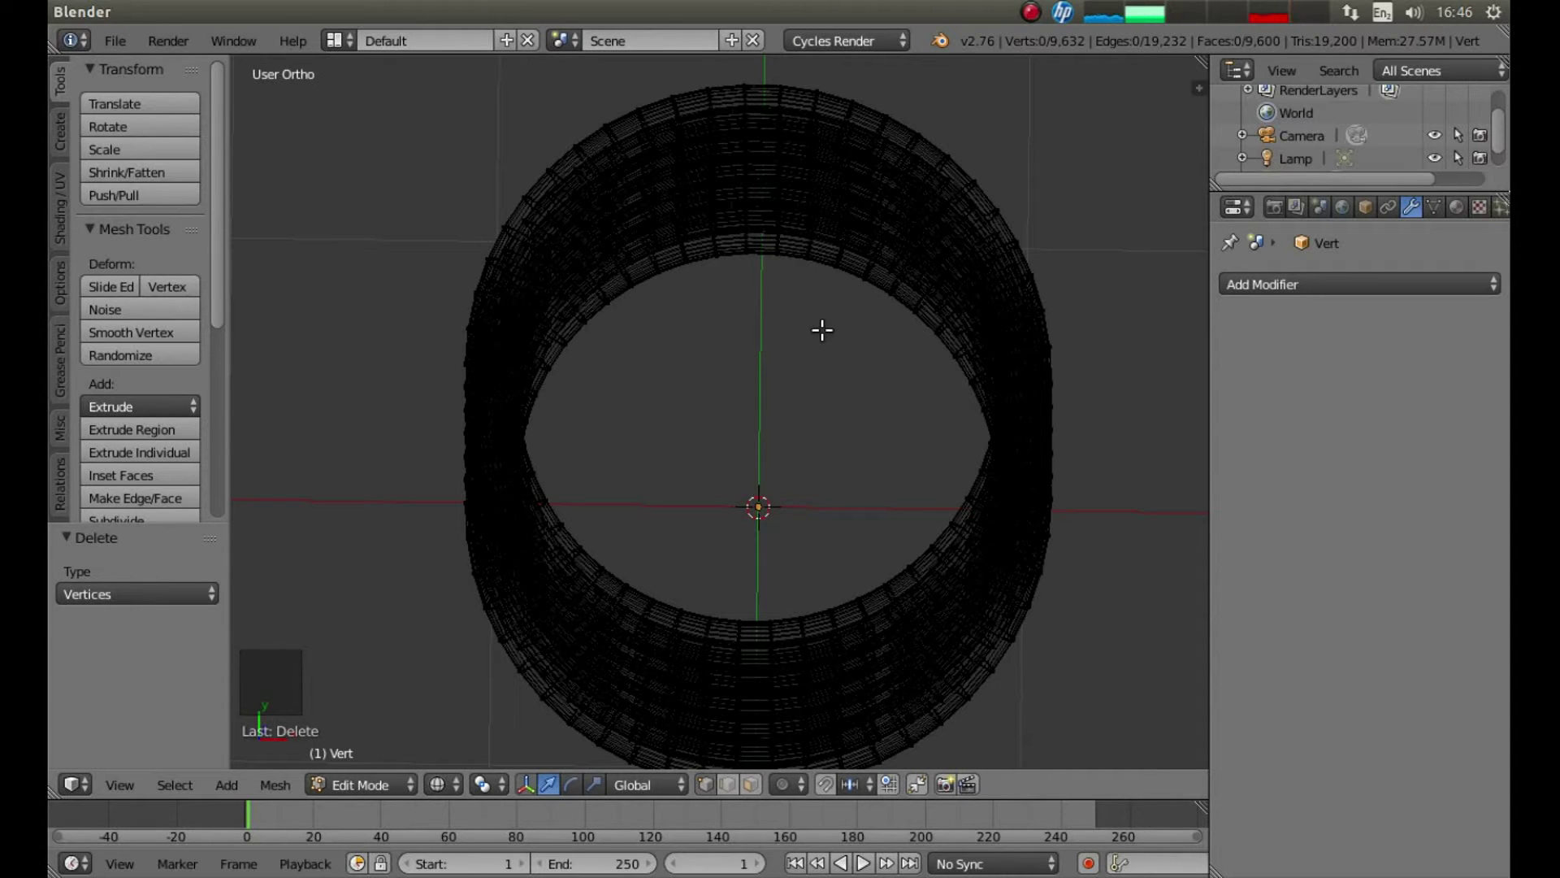
Step: In Left Ortho view, zoom to the spring's top end and box-select its 32-vertex ring
{"action": "key", "text": "ctrl+KP_3"}
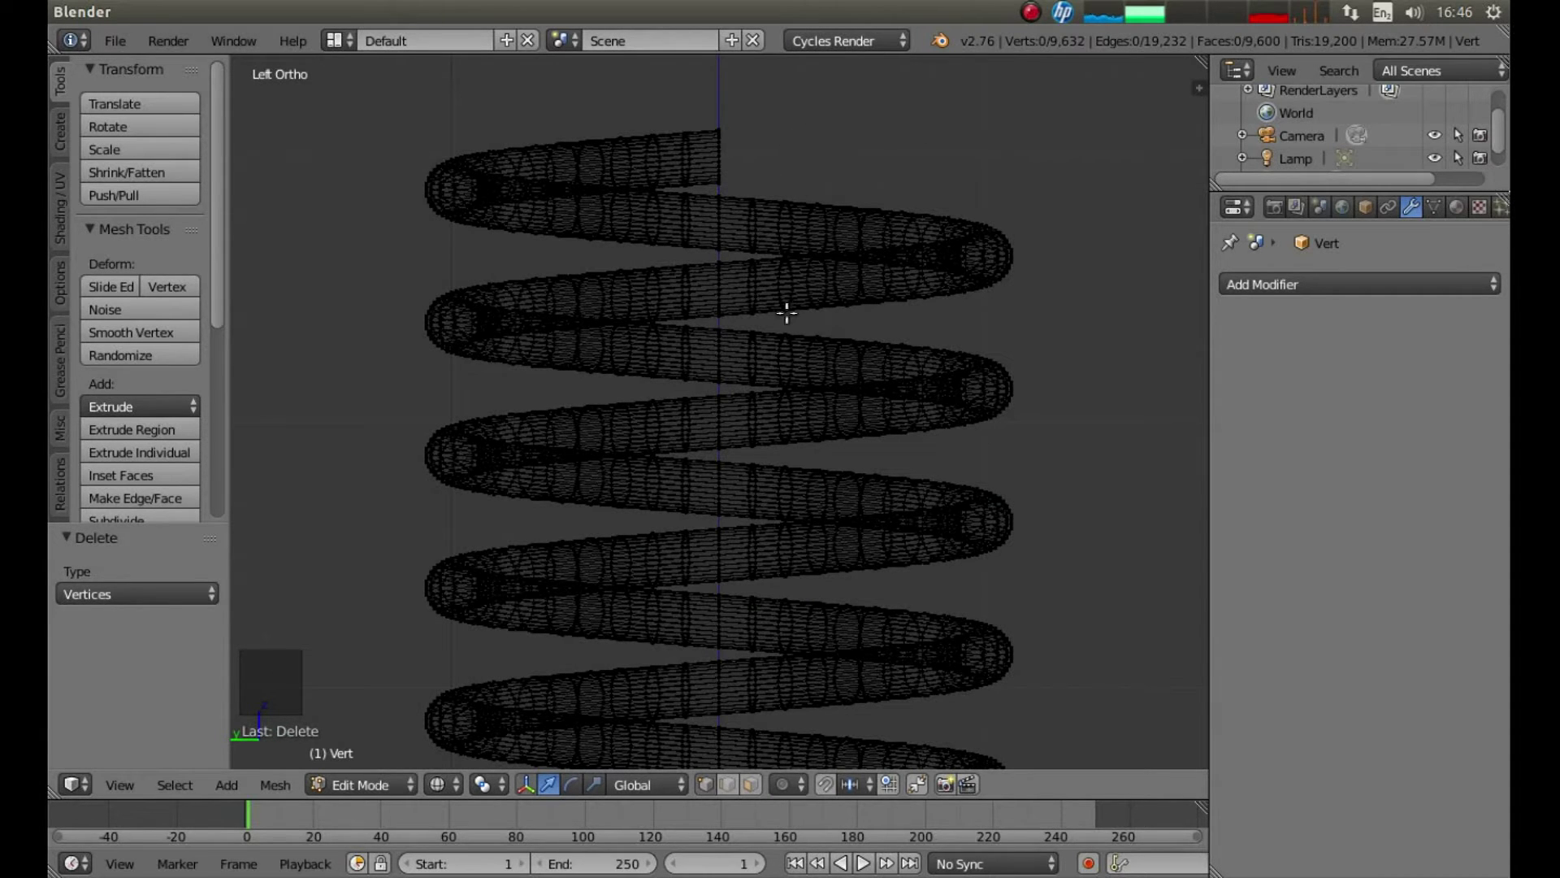
{"action": "scroll", "coordinate": [773, 275], "scroll_direction": "up", "scroll_amount": 2}
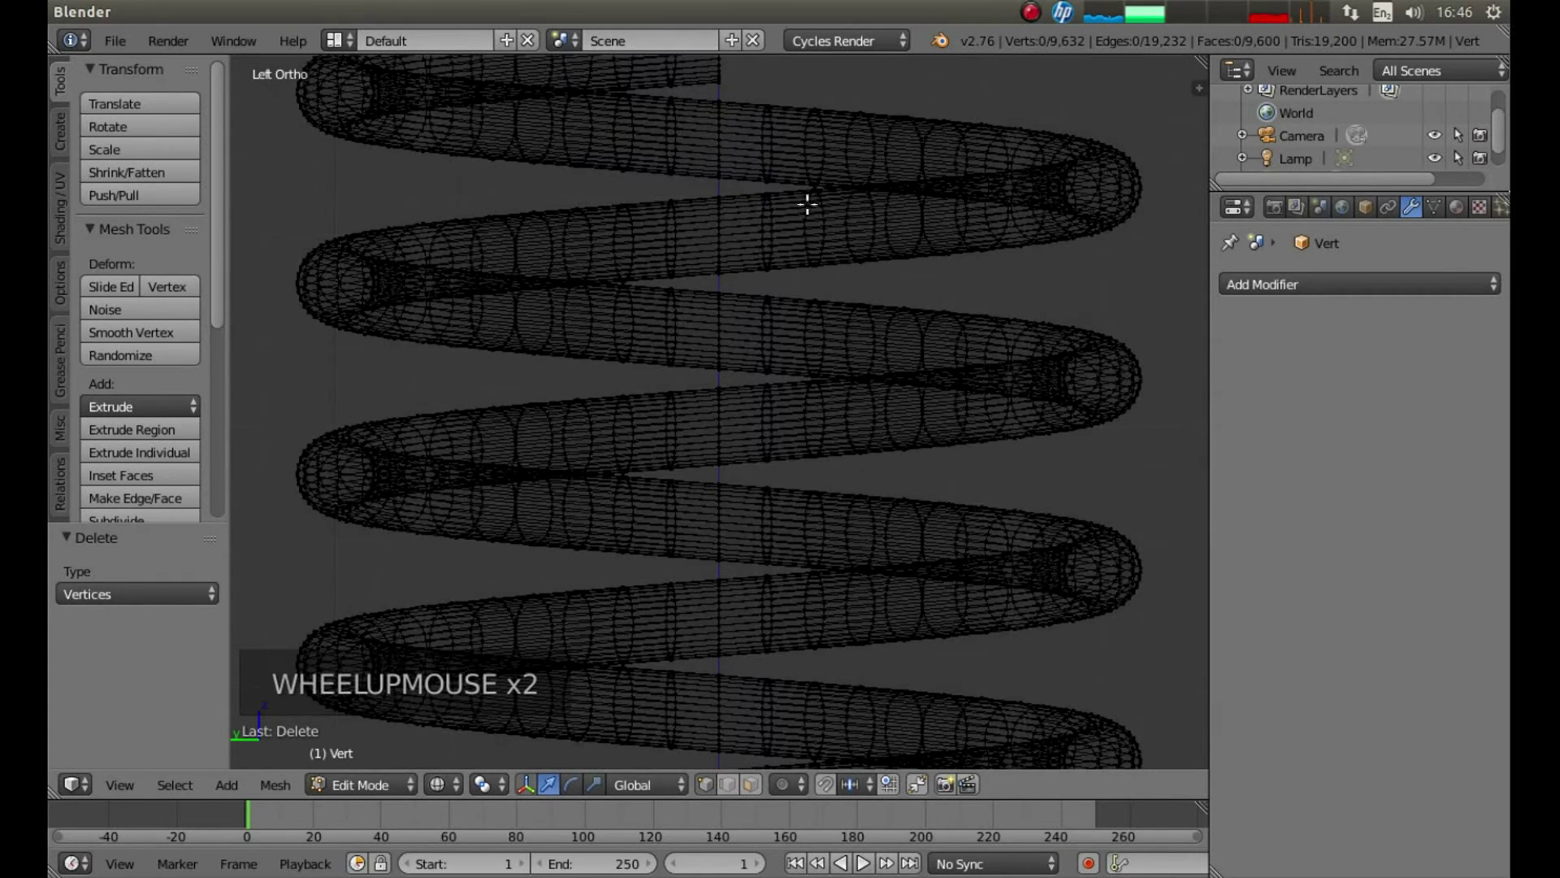
{"action": "scroll", "coordinate": [804, 195], "scroll_direction": "up", "scroll_amount": 1, "text": "ctrl"}
{"action": "middle_click_drag", "start_coordinate": [805, 195], "coordinate": [807, 182], "text": "ctrl"}
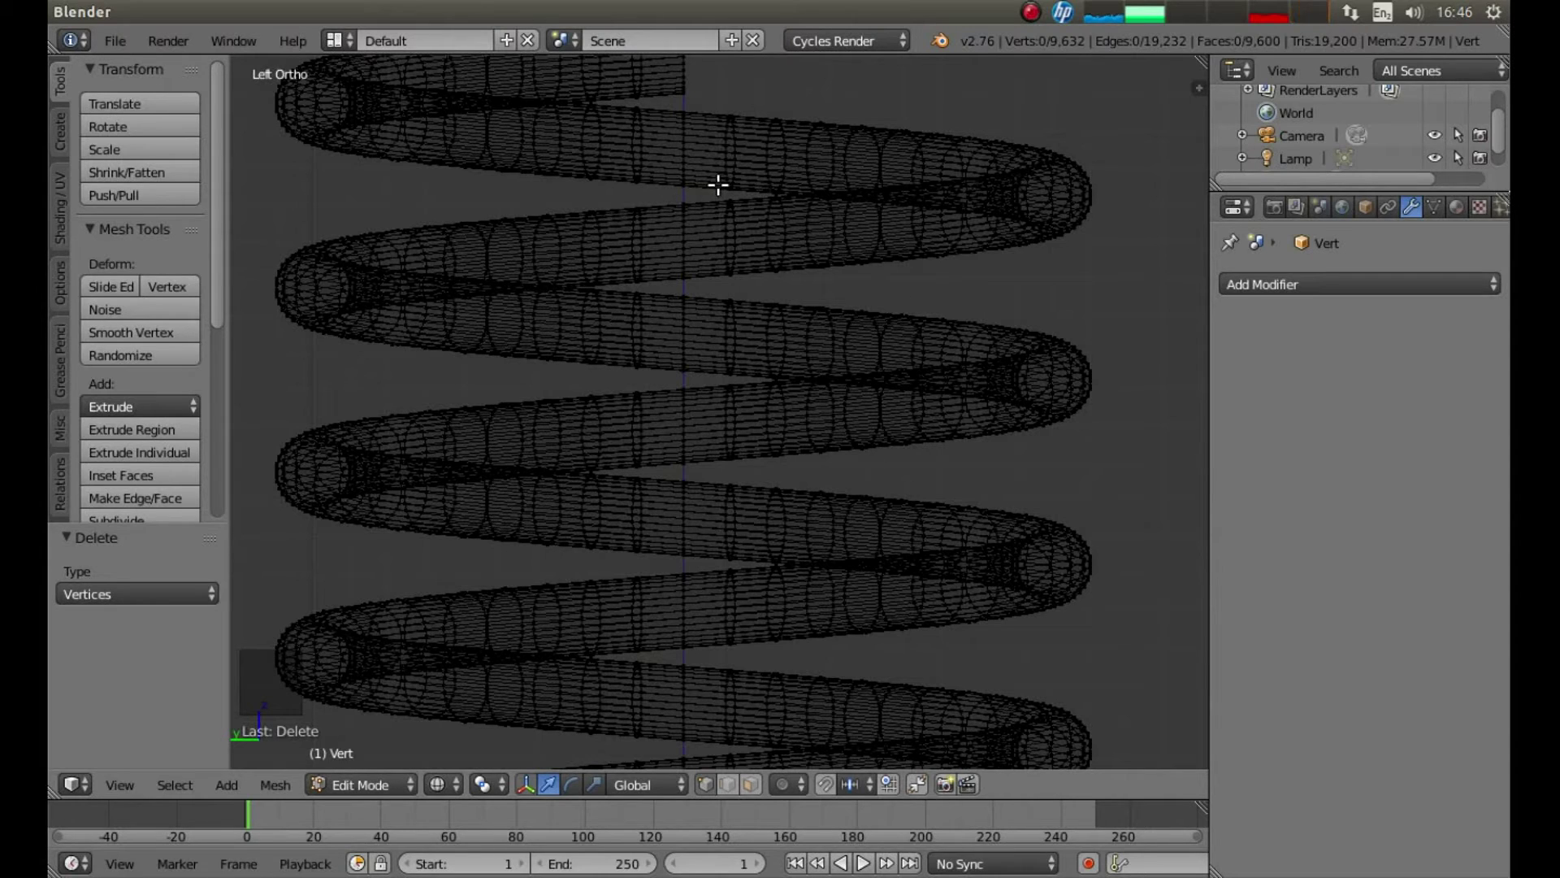
{"action": "middle_click_drag", "start_coordinate": [719, 185], "coordinate": [793, 487], "text": "shift"}
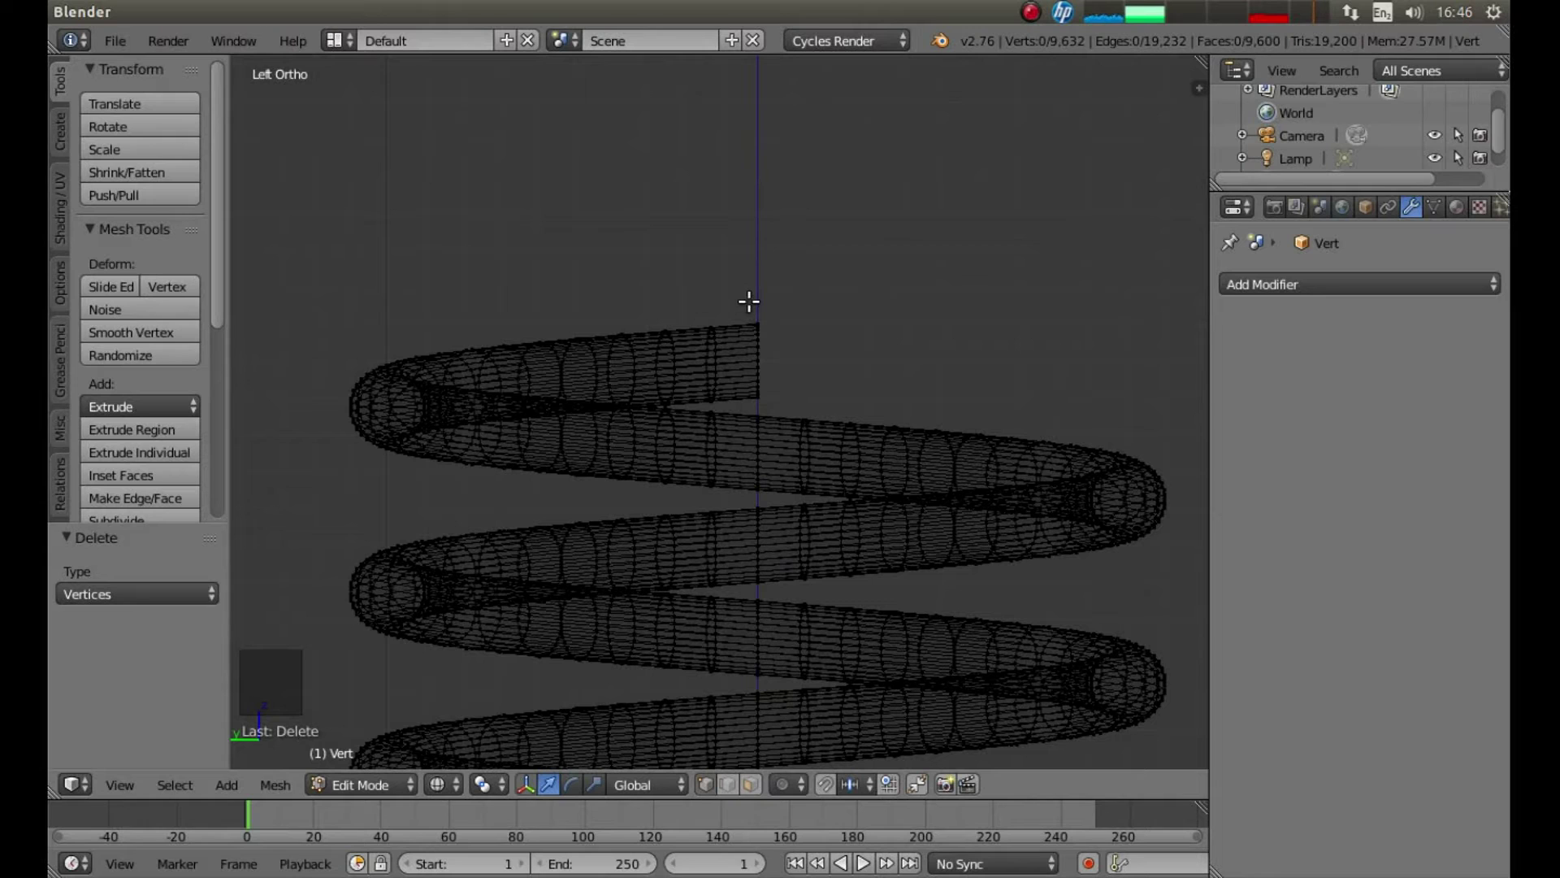
{"action": "key", "text": "b"}
{"action": "left_click_drag", "start_coordinate": [745, 301], "coordinate": [787, 407]}
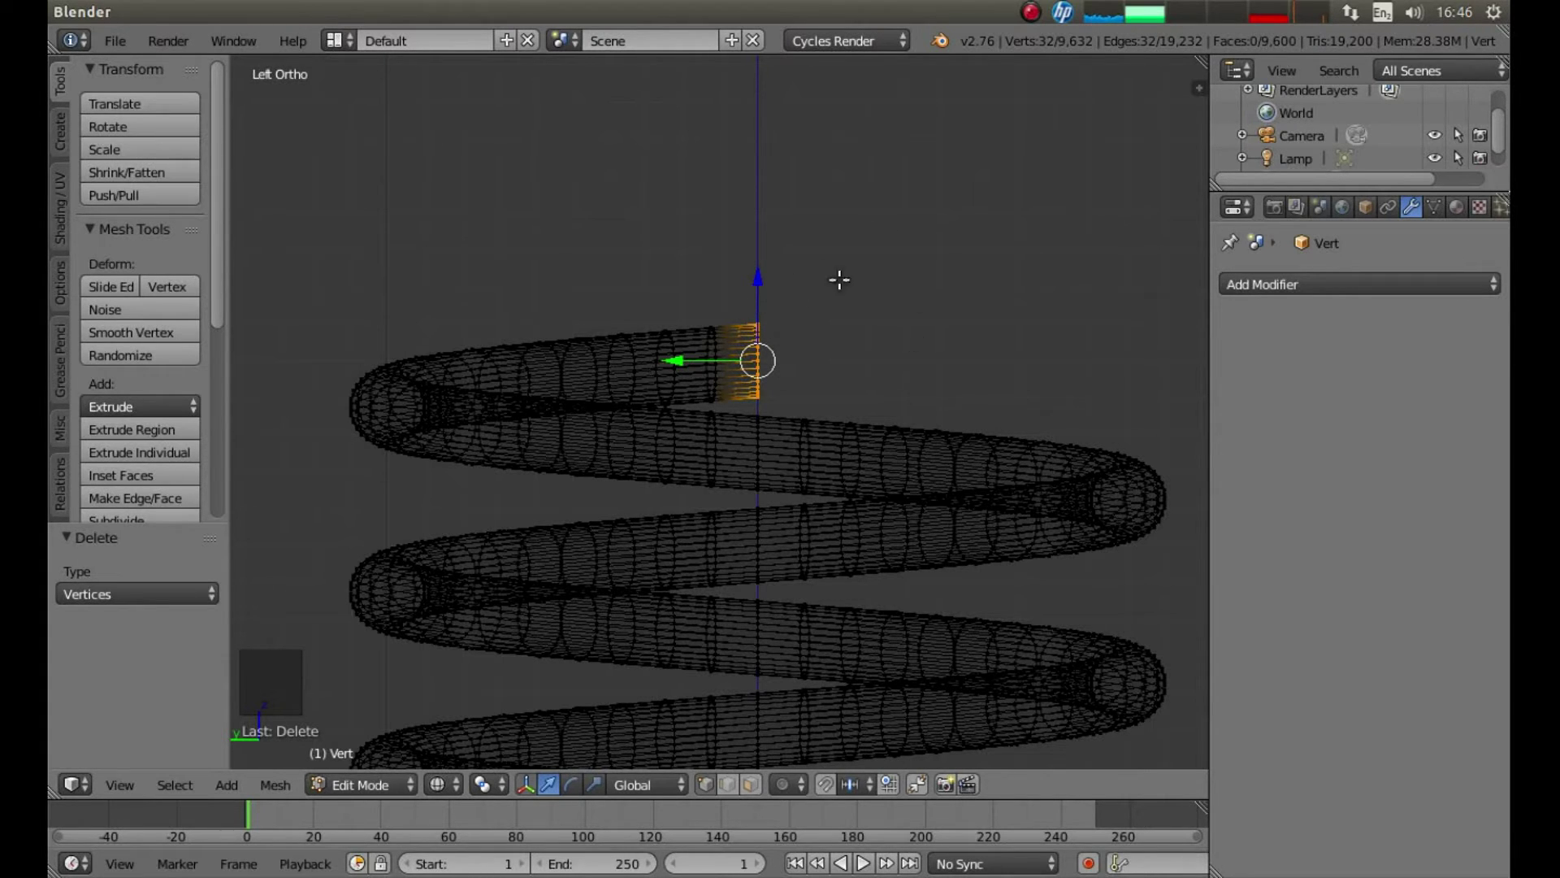
Step: Fill the end ring with a face and enable Connected proportional editing
{"action": "key", "text": "f"}
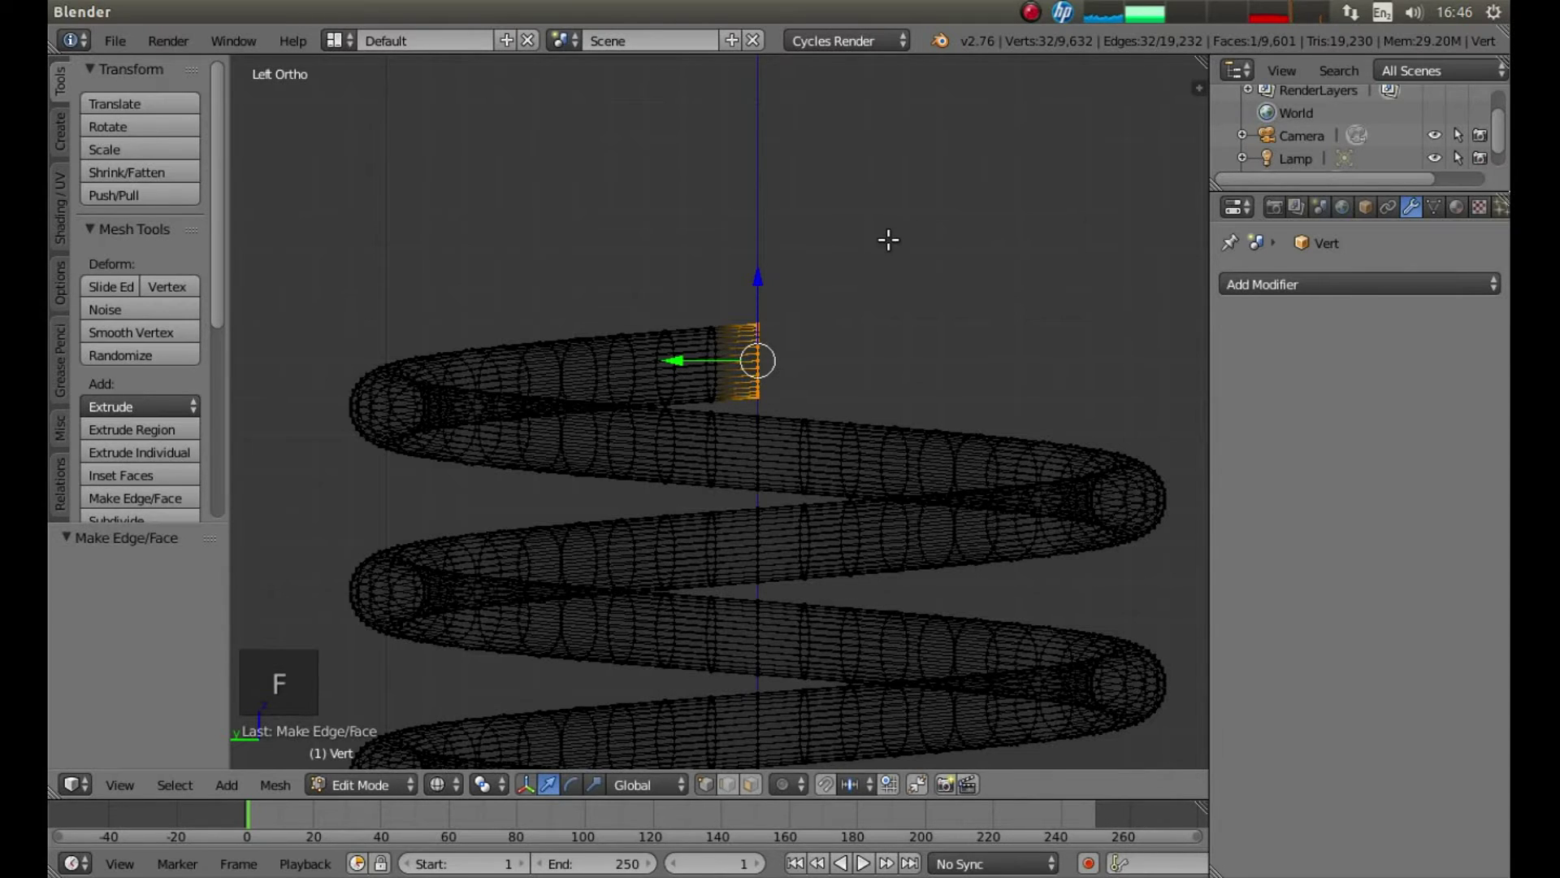
{"action": "left_click", "coordinate": [782, 782]}
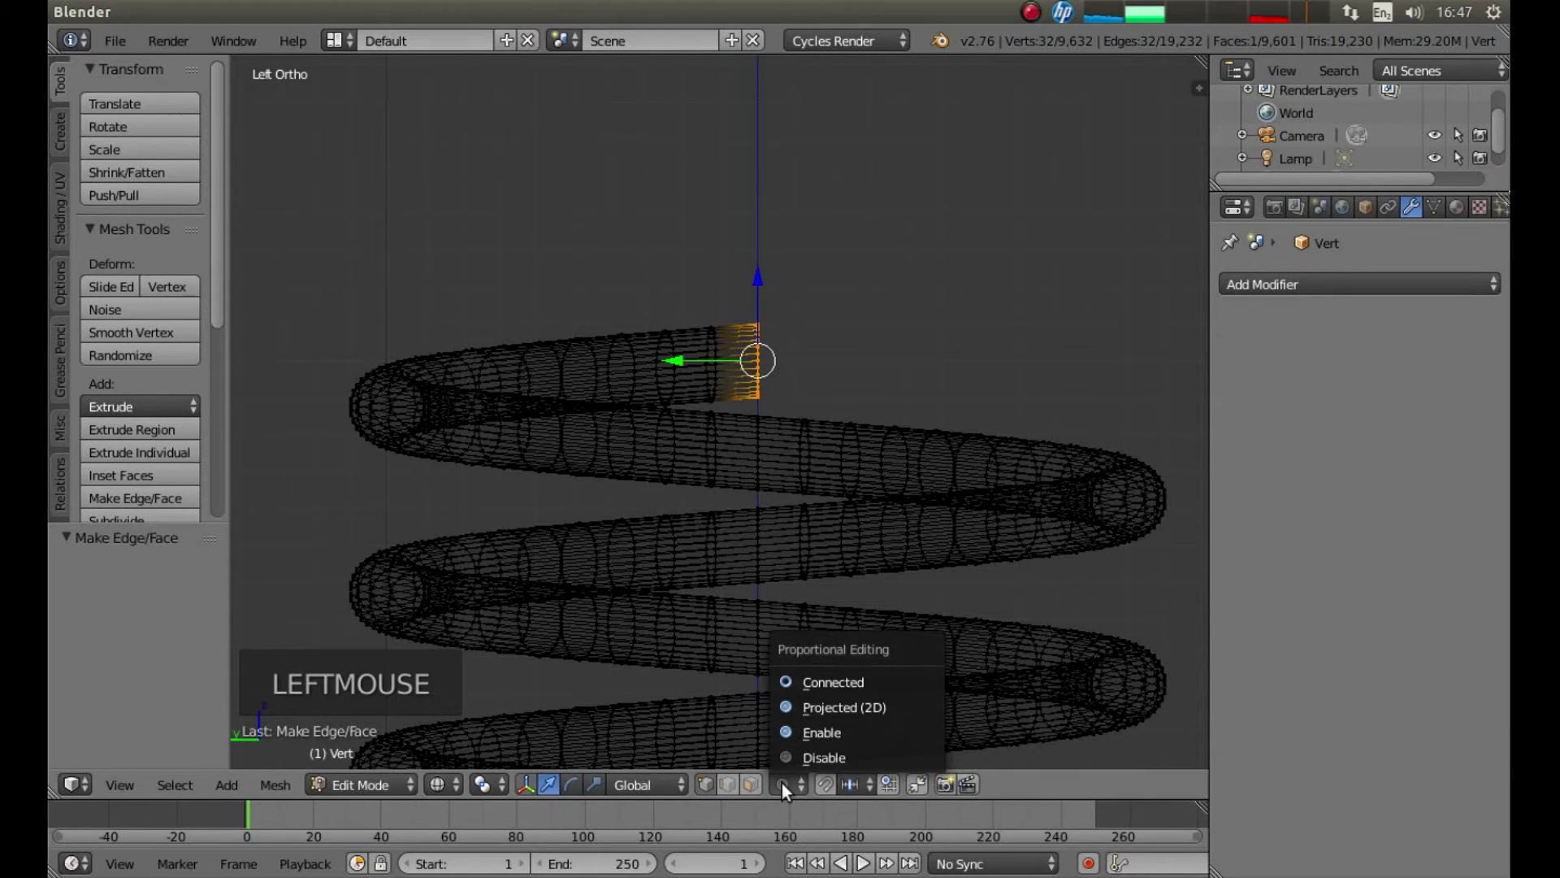
{"action": "left_click", "coordinate": [824, 676]}
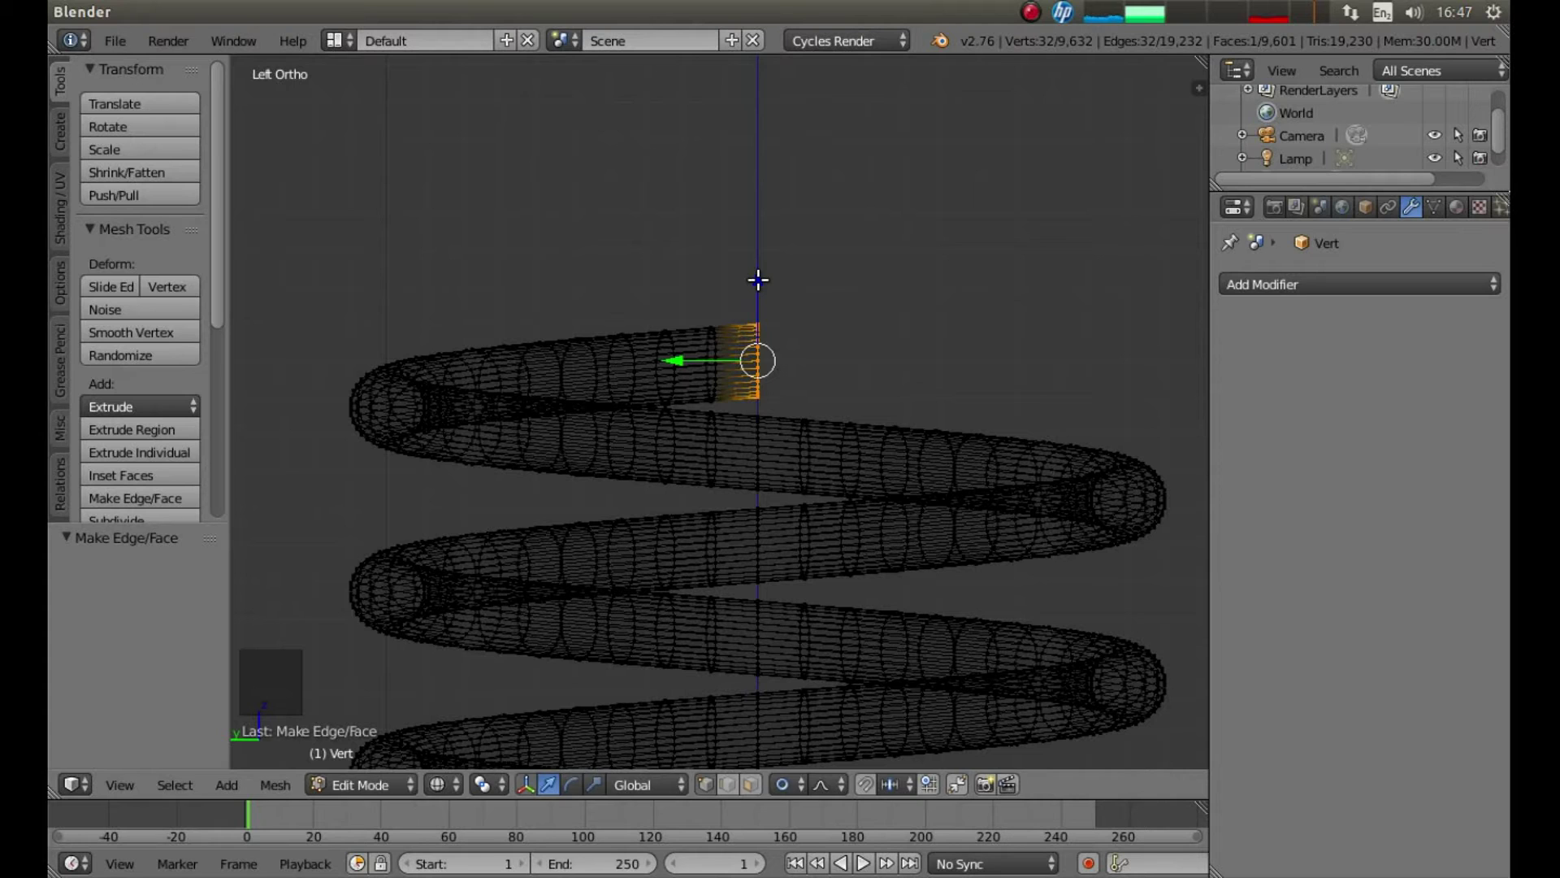
Step: Move the capped end down along Z with smooth falloff, then nudge it back up slightly
{"action": "left_click_drag", "start_coordinate": [757, 280], "coordinate": [770, 221]}
{"action": "scroll", "coordinate": [770, 219], "scroll_direction": "up", "scroll_amount": 6}
{"action": "scroll", "coordinate": [770, 220], "scroll_direction": "up", "scroll_amount": 1}
{"action": "scroll", "coordinate": [769, 221], "scroll_direction": "down", "scroll_amount": 3}
{"action": "scroll", "coordinate": [770, 223], "scroll_direction": "down", "scroll_amount": 2}
{"action": "left_click_drag", "start_coordinate": [770, 223], "coordinate": [798, 304]}
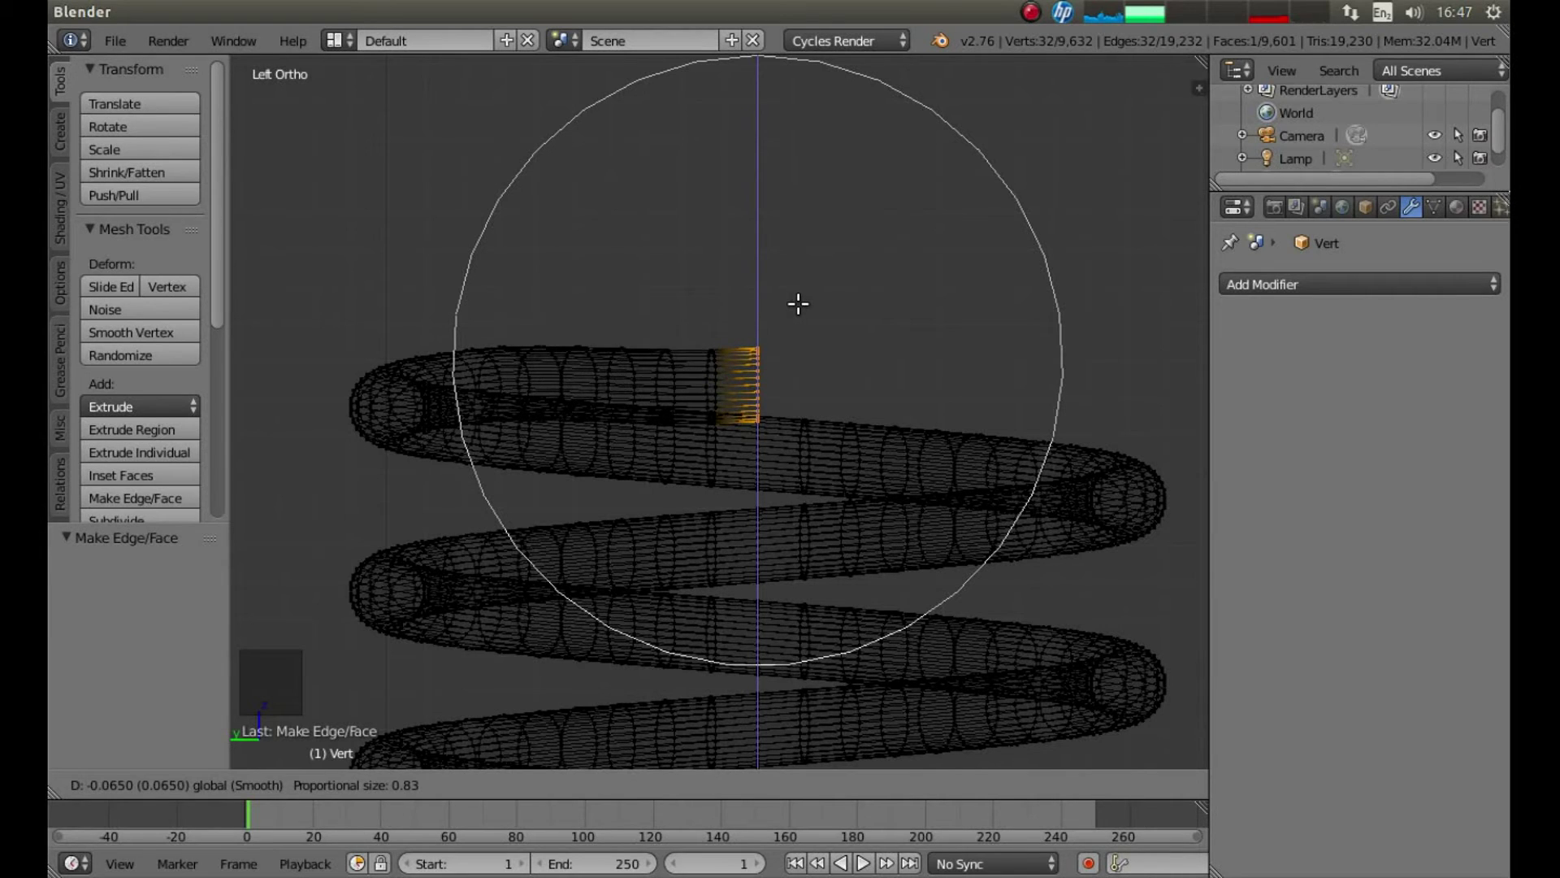
{"action": "scroll", "coordinate": [798, 304], "scroll_direction": "up", "scroll_amount": 2}
{"action": "scroll", "coordinate": [799, 303], "scroll_direction": "down", "scroll_amount": 4}
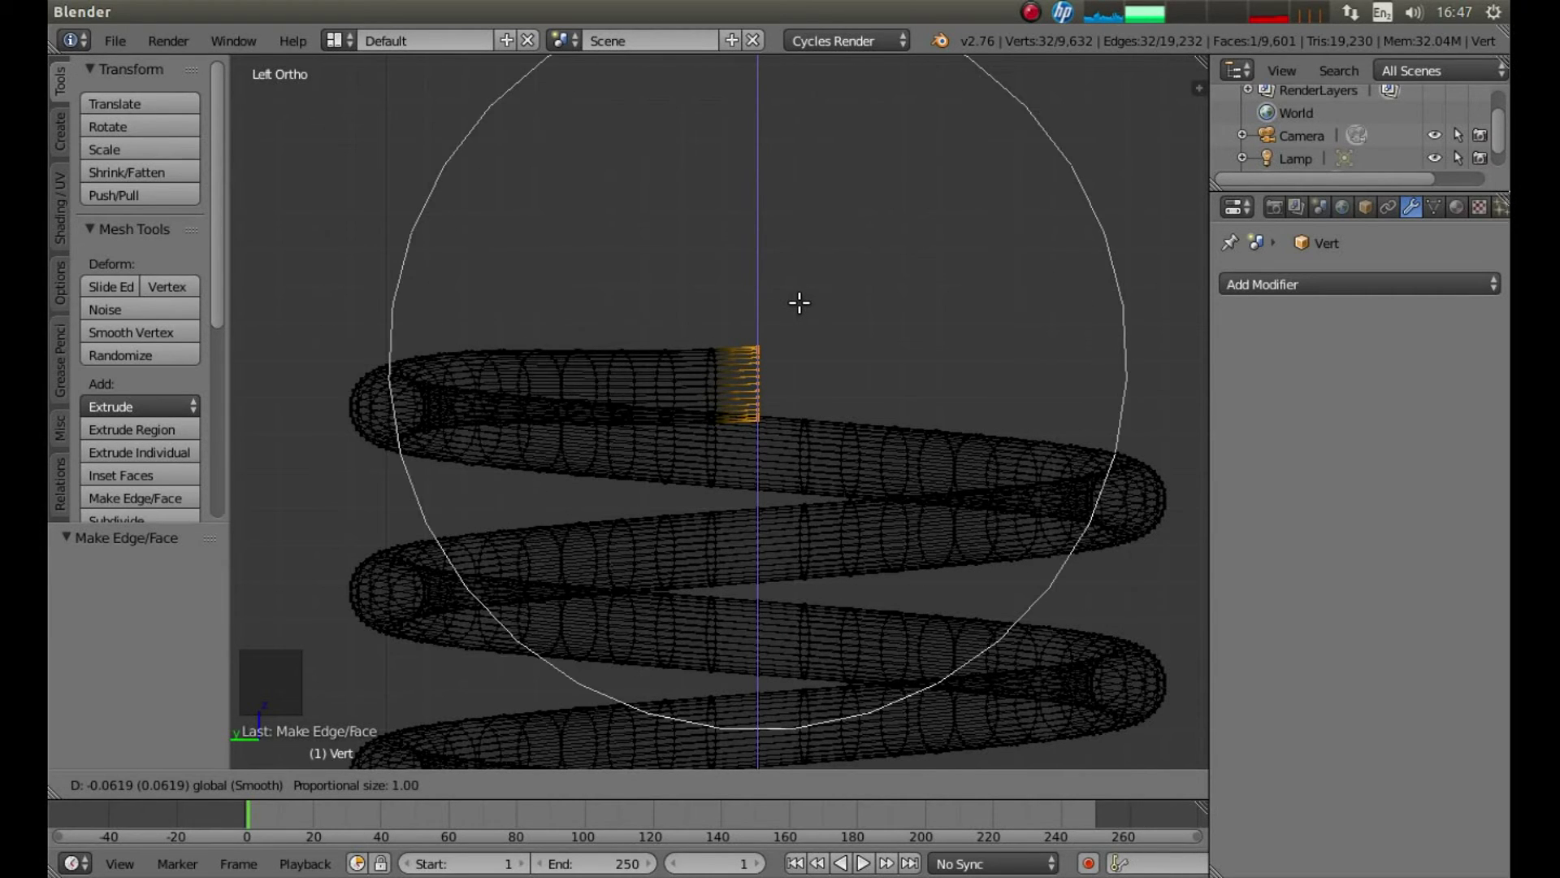
{"action": "left_click_drag", "start_coordinate": [798, 303], "coordinate": [800, 301]}
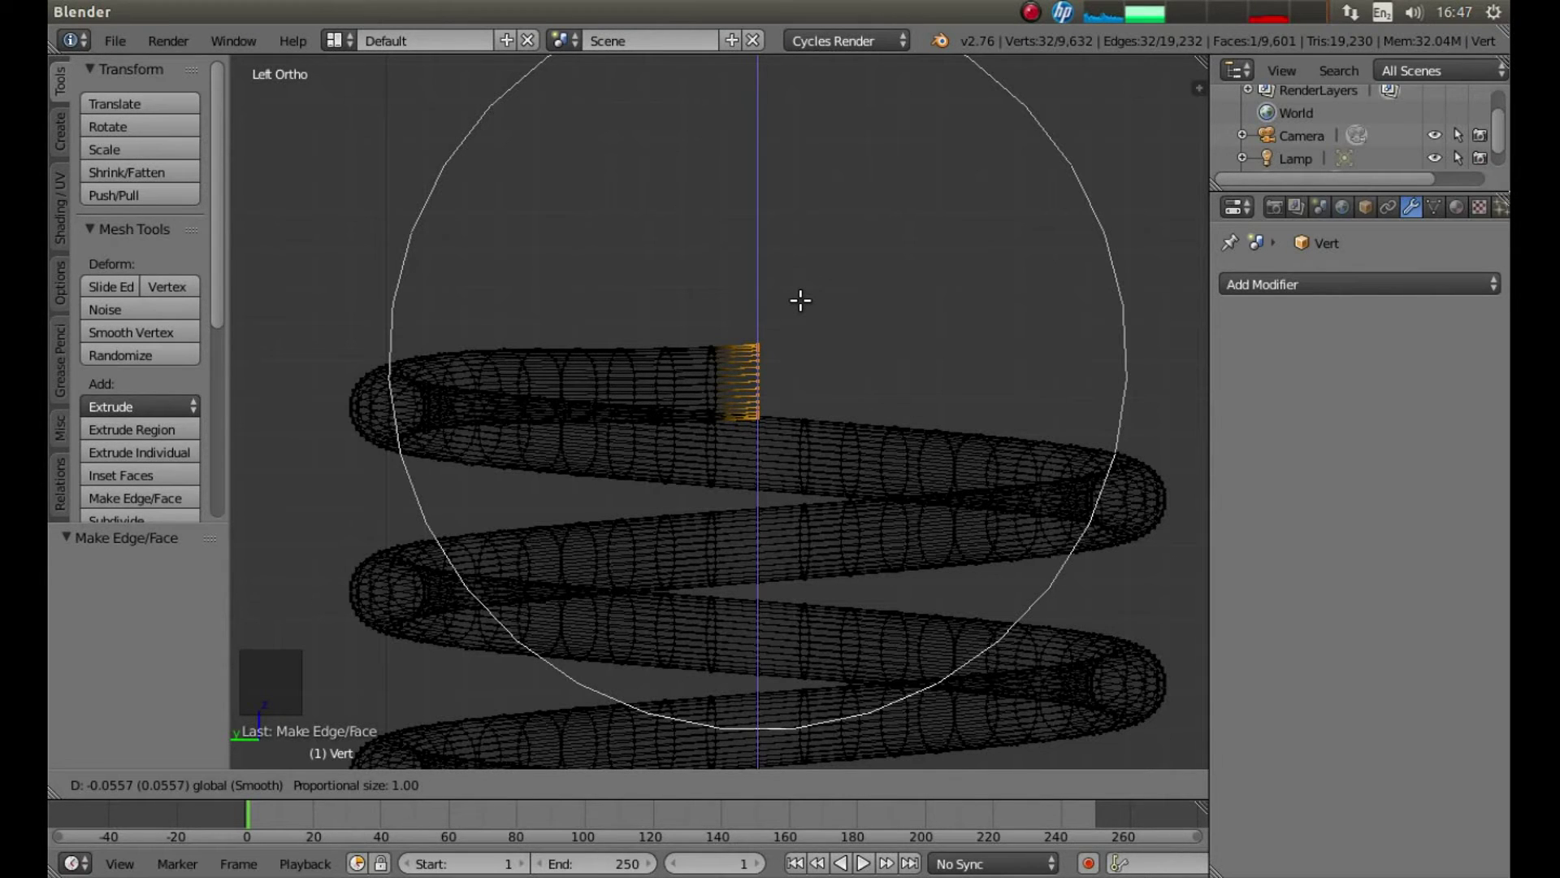
{"action": "left_click_drag", "start_coordinate": [800, 300], "coordinate": [801, 300]}
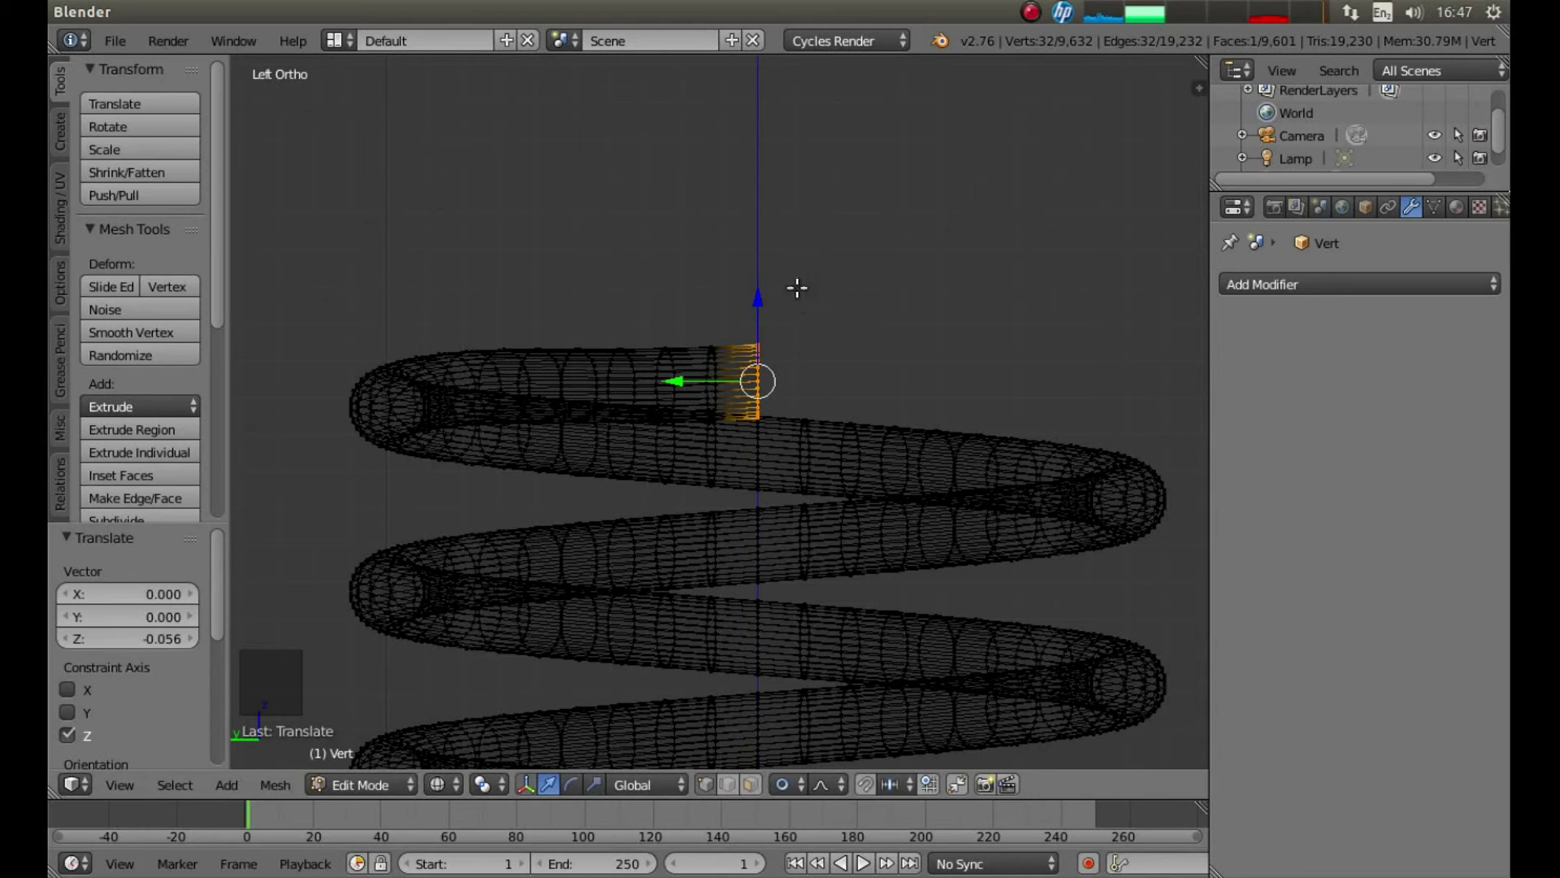
{"action": "scroll", "coordinate": [822, 297], "scroll_direction": "up", "scroll_amount": 2}
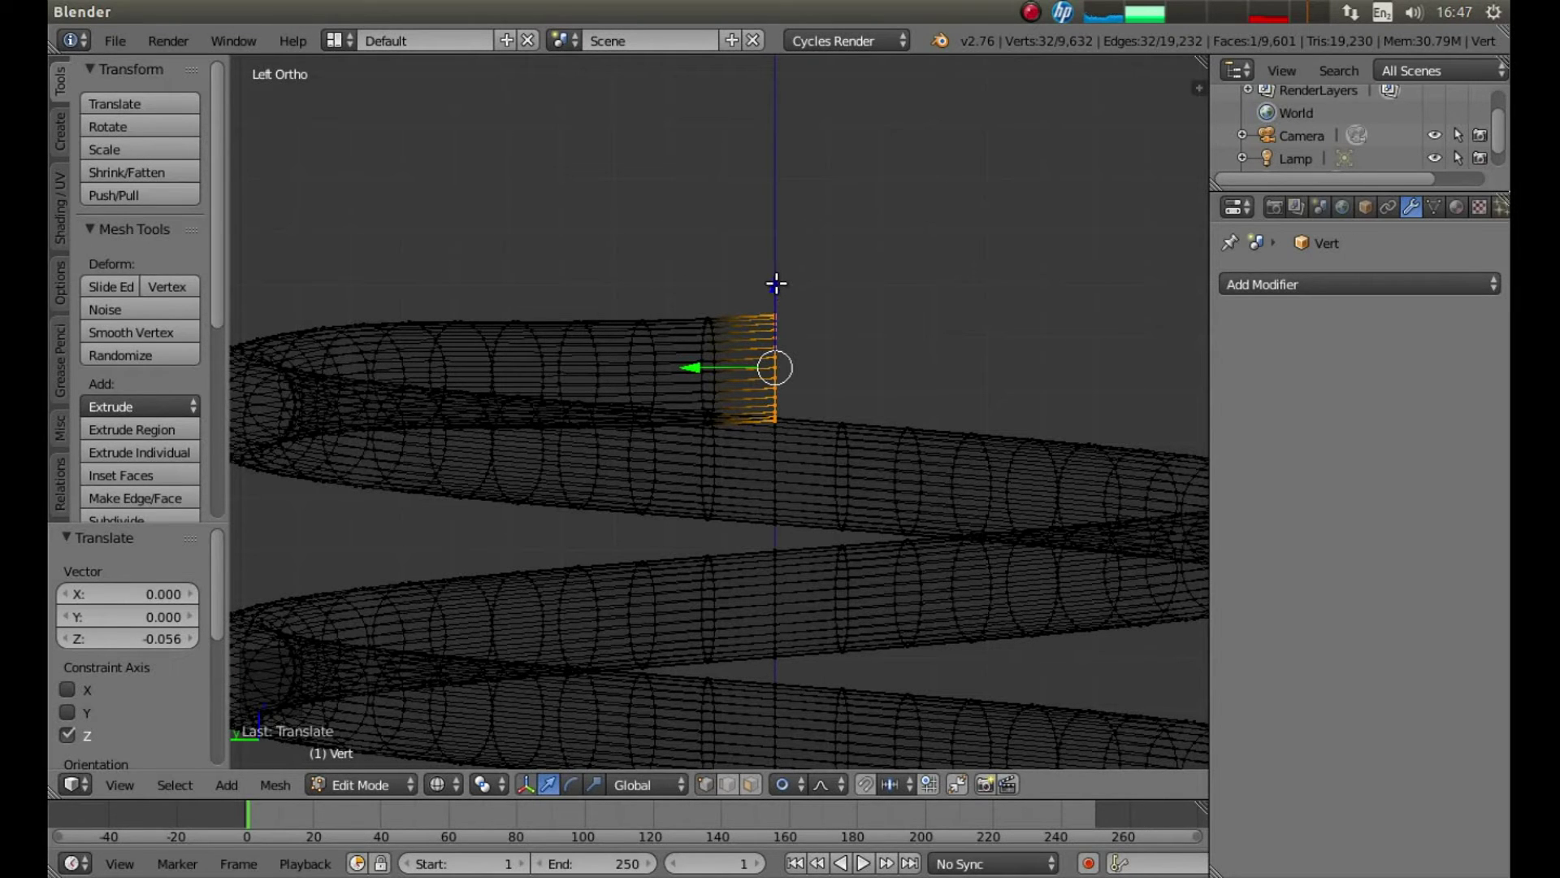
Step: Start another proportional Z move of the end, adjusting falloff size to 0.20
{"action": "left_click_drag", "start_coordinate": [776, 284], "coordinate": [805, 289]}
{"action": "scroll", "coordinate": [776, 284], "scroll_direction": "up", "scroll_amount": 10}
{"action": "scroll", "coordinate": [777, 285], "scroll_direction": "up", "scroll_amount": 5}
{"action": "scroll", "coordinate": [779, 286], "scroll_direction": "up", "scroll_amount": 2}
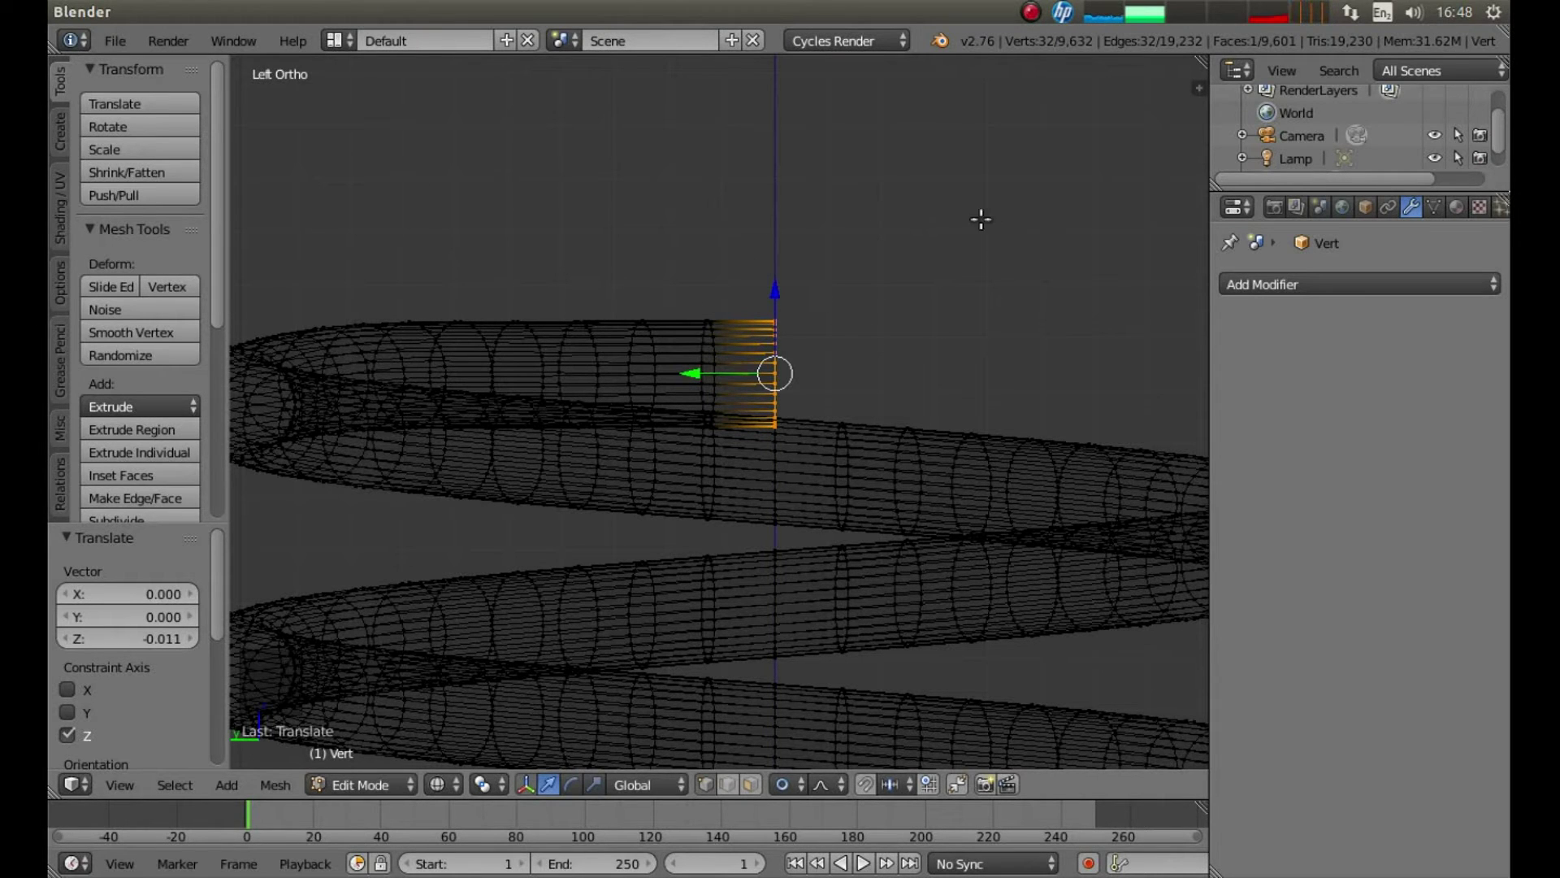
Step: Box-select the vertex ring at the spring's bottom end and fill it with a face
{"action": "key", "text": "a"}
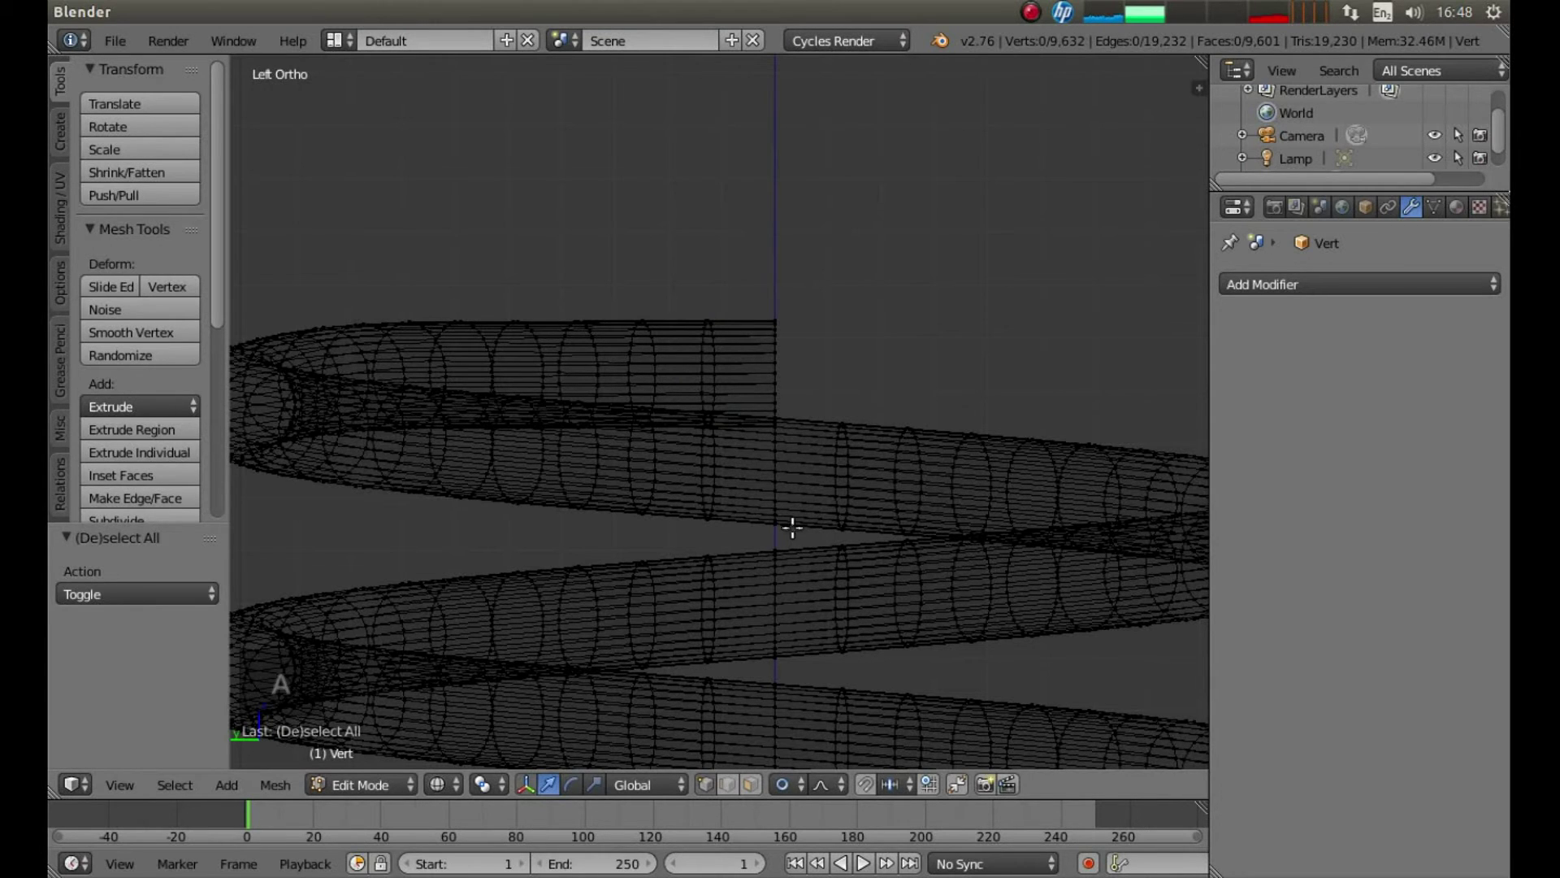
{"action": "middle_click_drag", "start_coordinate": [792, 528], "coordinate": [860, 219], "text": "shift"}
{"action": "middle_click_drag", "start_coordinate": [946, 625], "coordinate": [897, 277], "text": "shift"}
{"action": "middle_click_drag", "start_coordinate": [891, 593], "coordinate": [884, 320], "text": "shift"}
{"action": "scroll", "coordinate": [874, 313], "scroll_direction": "up", "scroll_amount": 1, "text": "shift"}
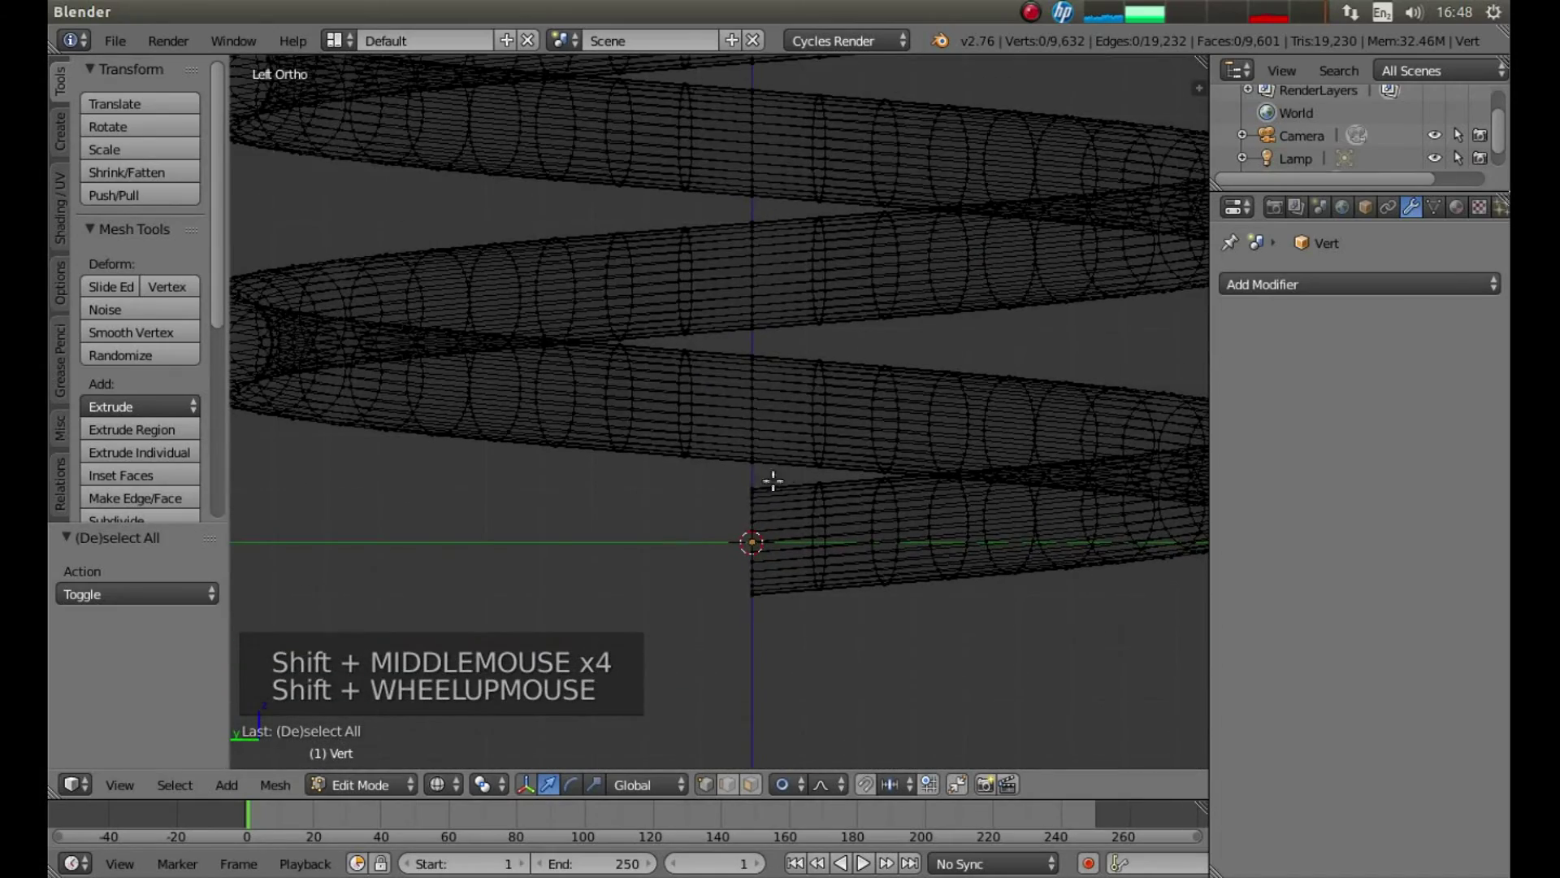
{"action": "key", "text": "b"}
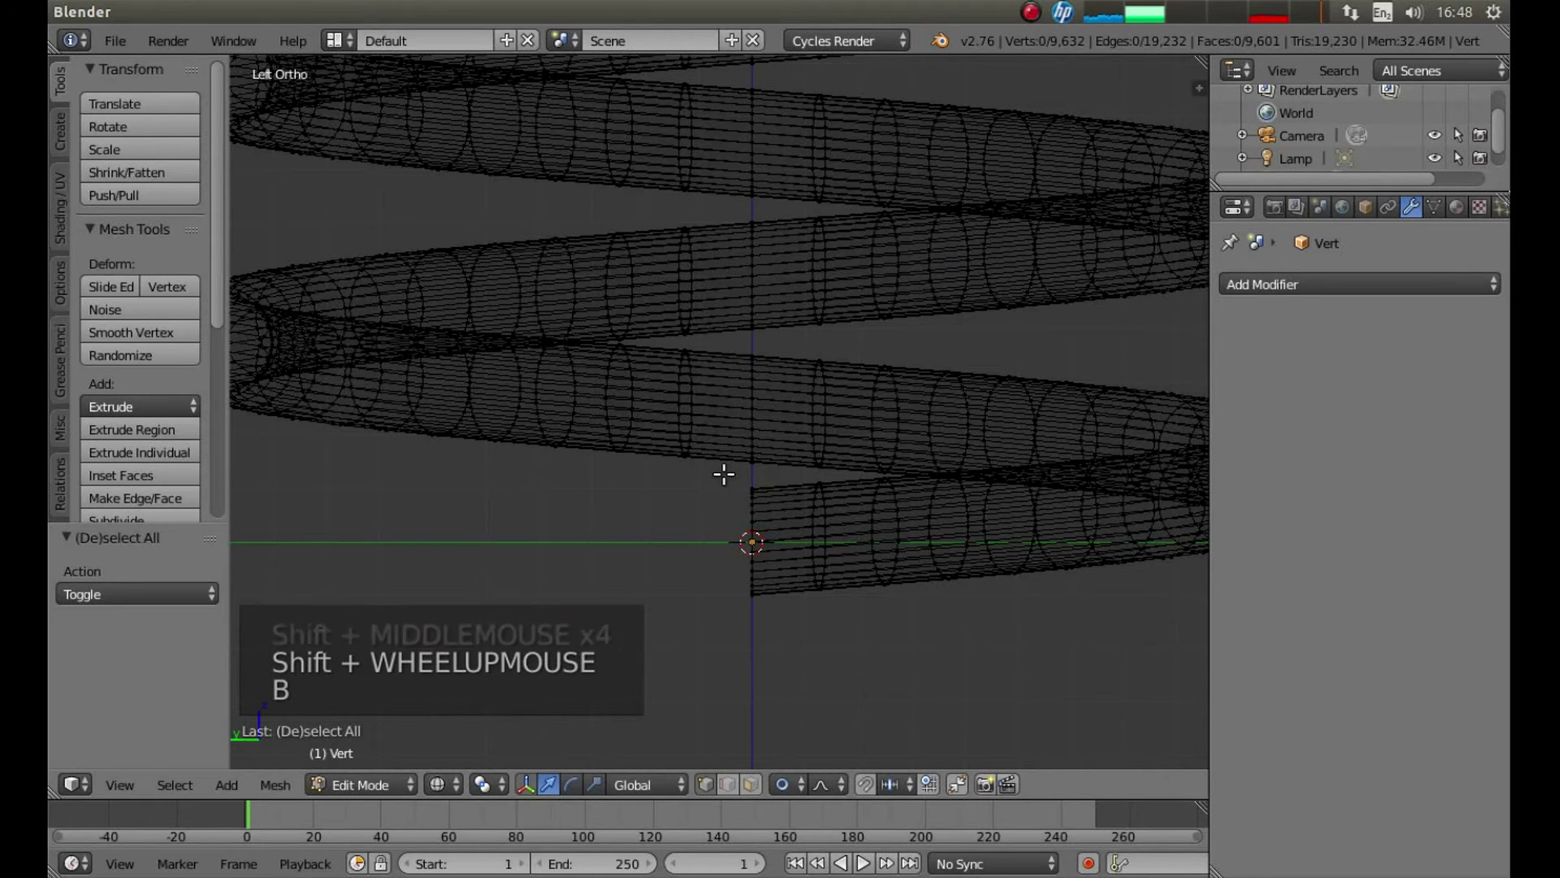
{"action": "left_click_drag", "start_coordinate": [719, 478], "coordinate": [774, 635]}
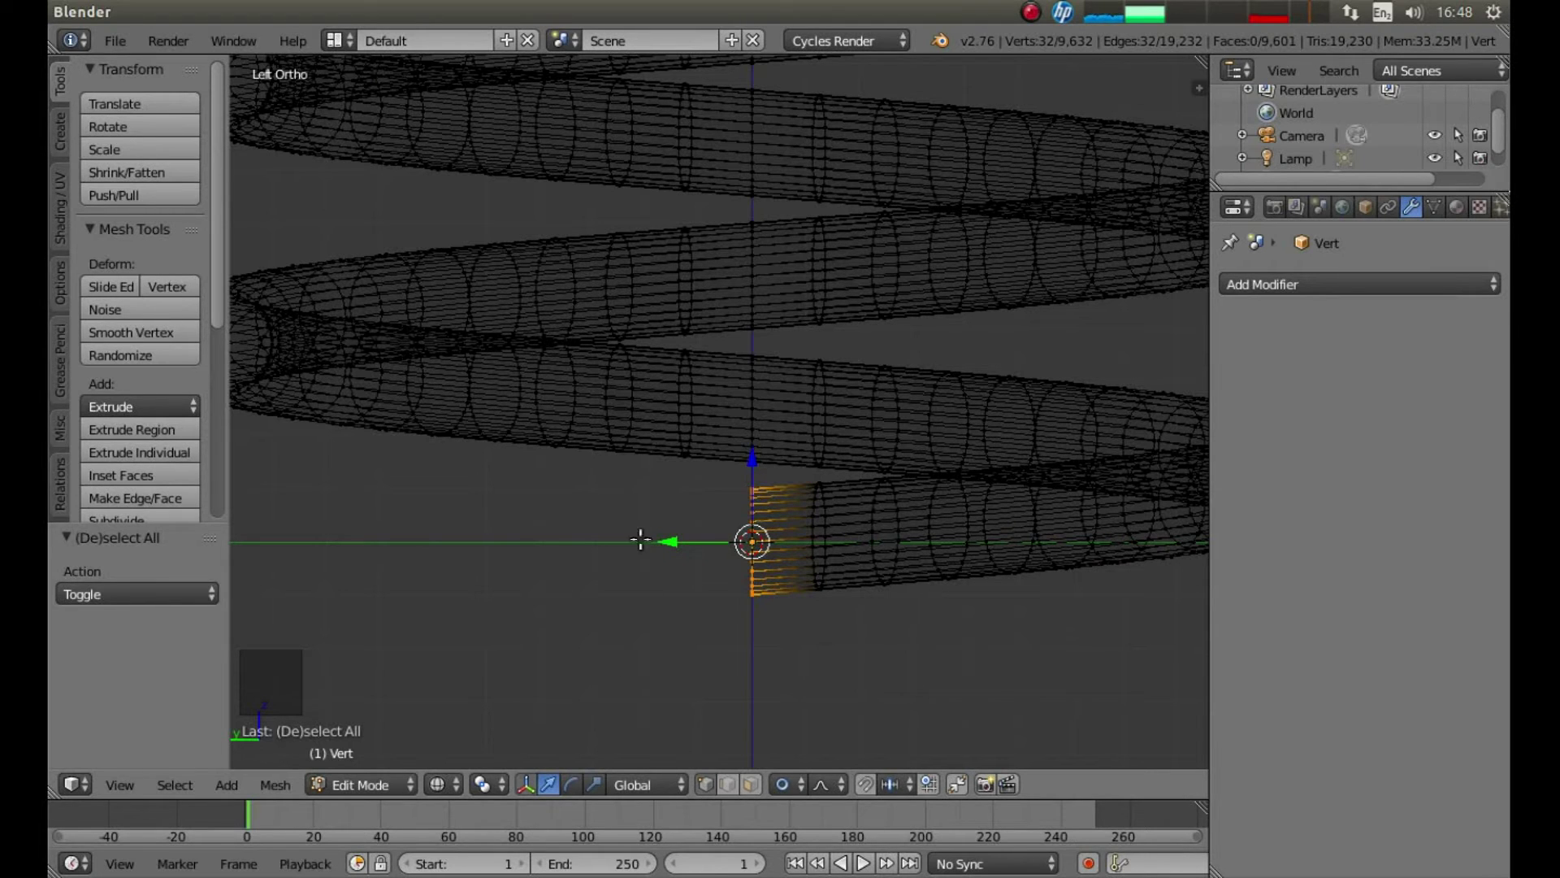
{"action": "key", "text": "f"}
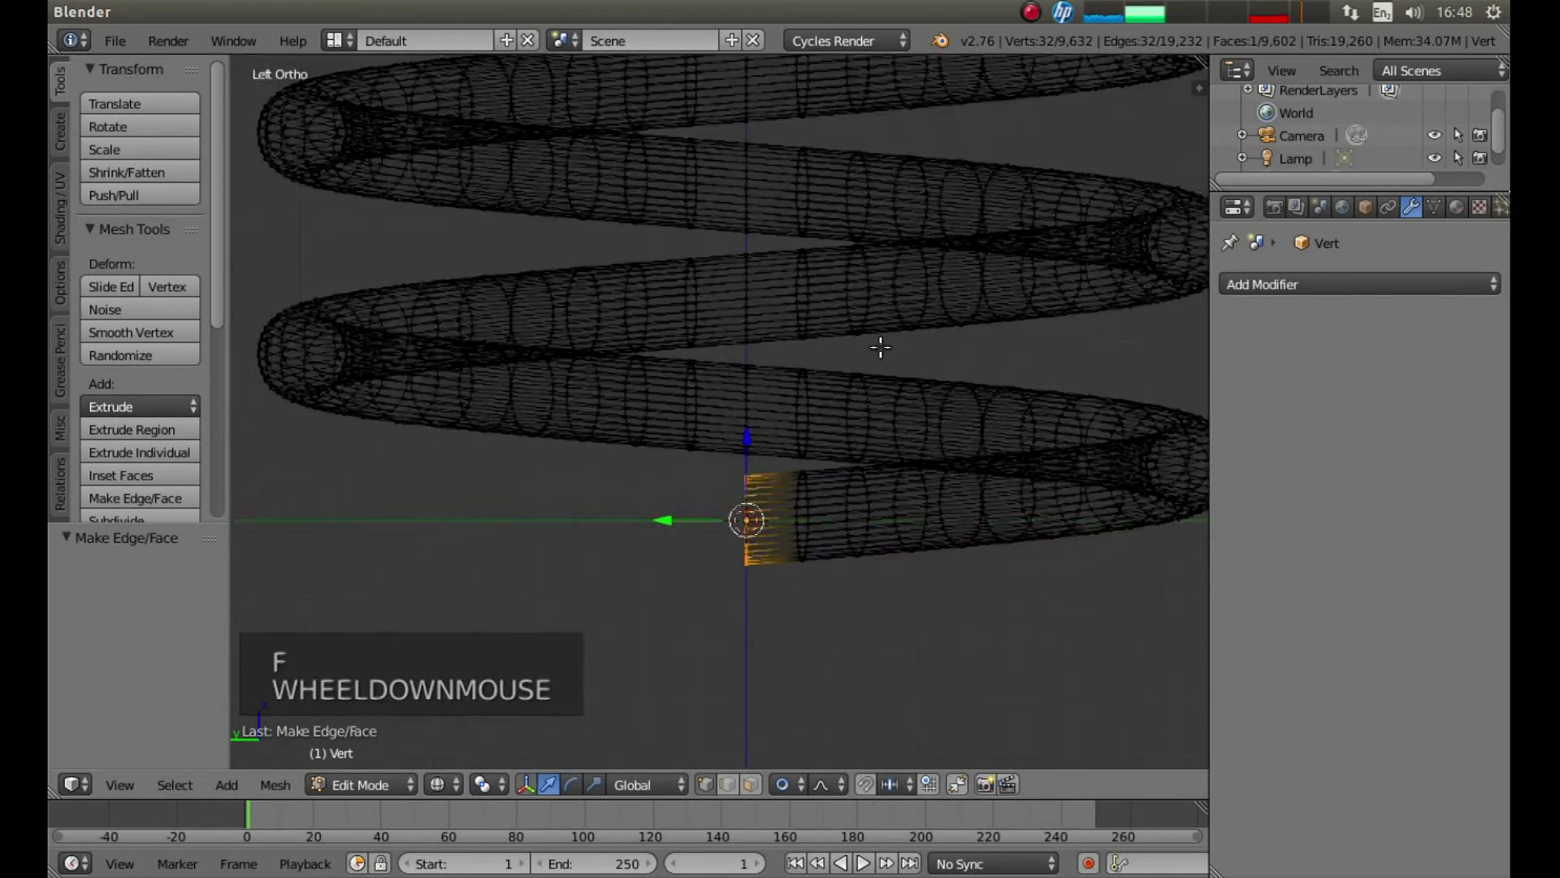
{"action": "scroll", "coordinate": [876, 345], "scroll_direction": "down", "scroll_amount": 3}
{"action": "scroll", "coordinate": [843, 341], "scroll_direction": "down", "scroll_amount": 1}
{"action": "scroll", "coordinate": [842, 344], "scroll_direction": "up", "scroll_amount": 1}
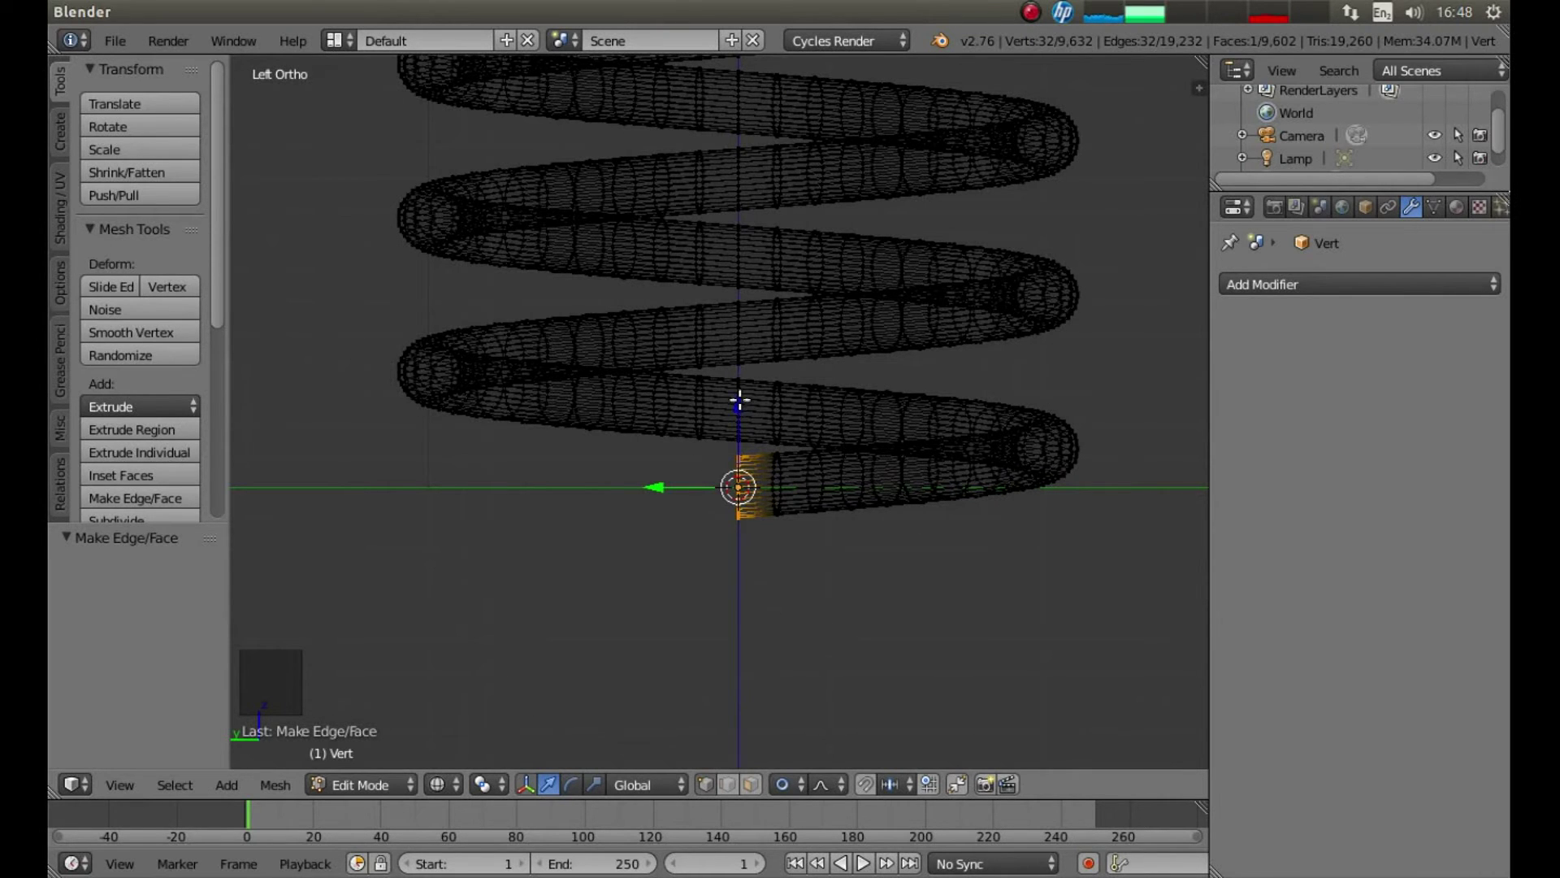
Step: Raise the bottom end ring slightly along Z with proportional editing, adjusting the falloff size
{"action": "left_click_drag", "start_coordinate": [738, 409], "coordinate": [756, 386]}
{"action": "scroll", "coordinate": [745, 393], "scroll_direction": "down", "scroll_amount": 6}
{"action": "scroll", "coordinate": [745, 391], "scroll_direction": "down", "scroll_amount": 7}
{"action": "scroll", "coordinate": [747, 392], "scroll_direction": "down", "scroll_amount": 1}
{"action": "scroll", "coordinate": [748, 394], "scroll_direction": "down", "scroll_amount": 3}
{"action": "scroll", "coordinate": [749, 393], "scroll_direction": "down", "scroll_amount": 1}
{"action": "scroll", "coordinate": [753, 391], "scroll_direction": "up", "scroll_amount": 1}
{"action": "scroll", "coordinate": [752, 391], "scroll_direction": "down", "scroll_amount": 1}
{"action": "scroll", "coordinate": [752, 390], "scroll_direction": "down", "scroll_amount": 1}
{"action": "scroll", "coordinate": [757, 385], "scroll_direction": "up", "scroll_amount": 2}
{"action": "scroll", "coordinate": [757, 386], "scroll_direction": "down", "scroll_amount": 3}
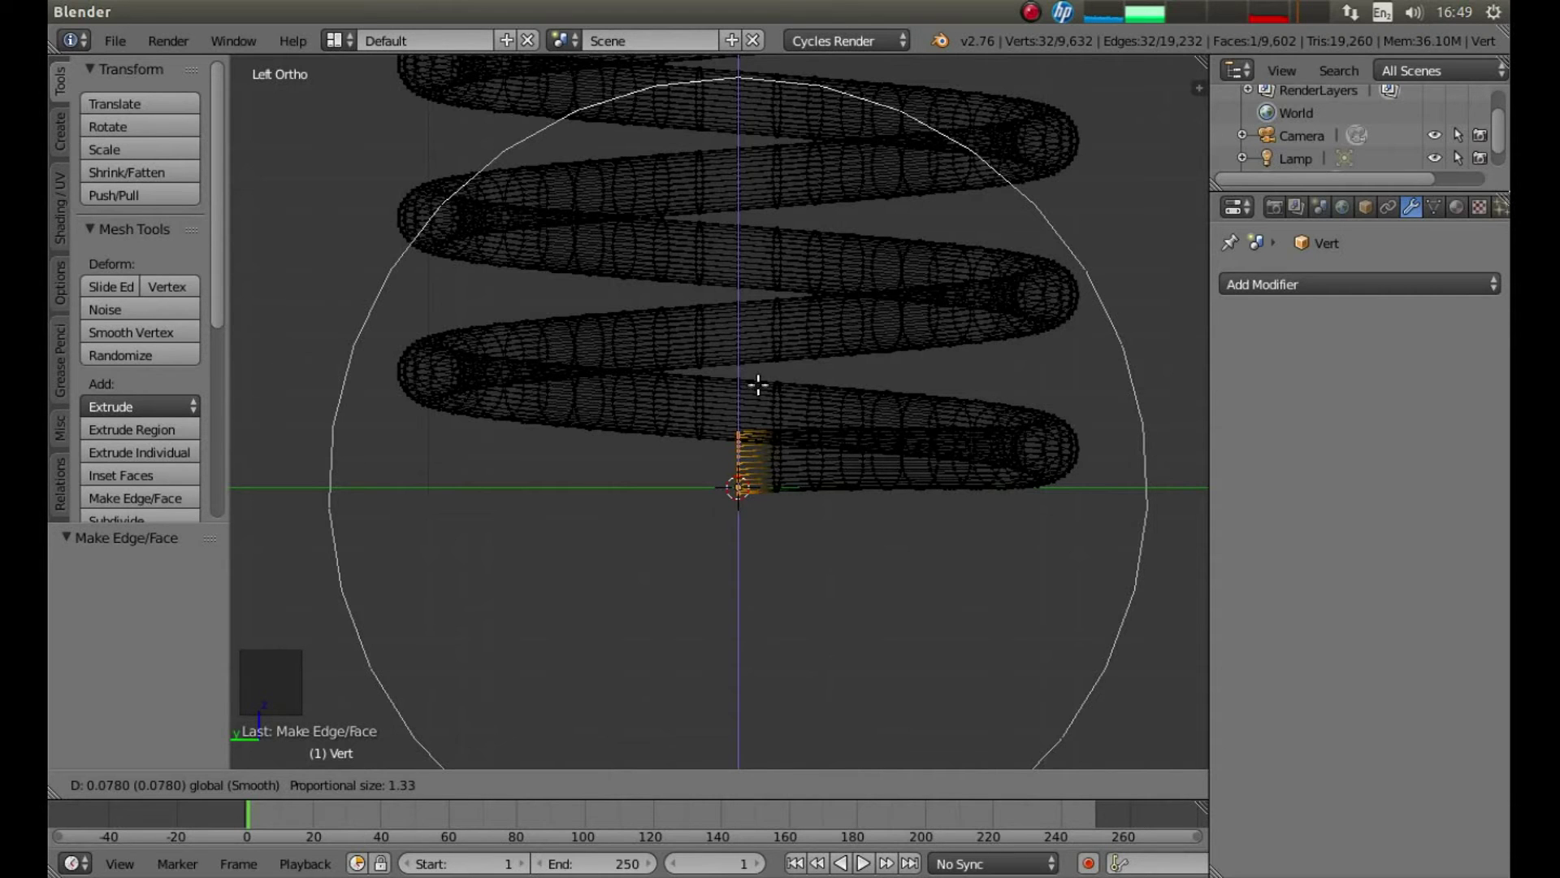
{"action": "left_click_drag", "start_coordinate": [757, 386], "coordinate": [761, 388]}
{"action": "scroll", "coordinate": [804, 532], "scroll_direction": "up", "scroll_amount": 3}
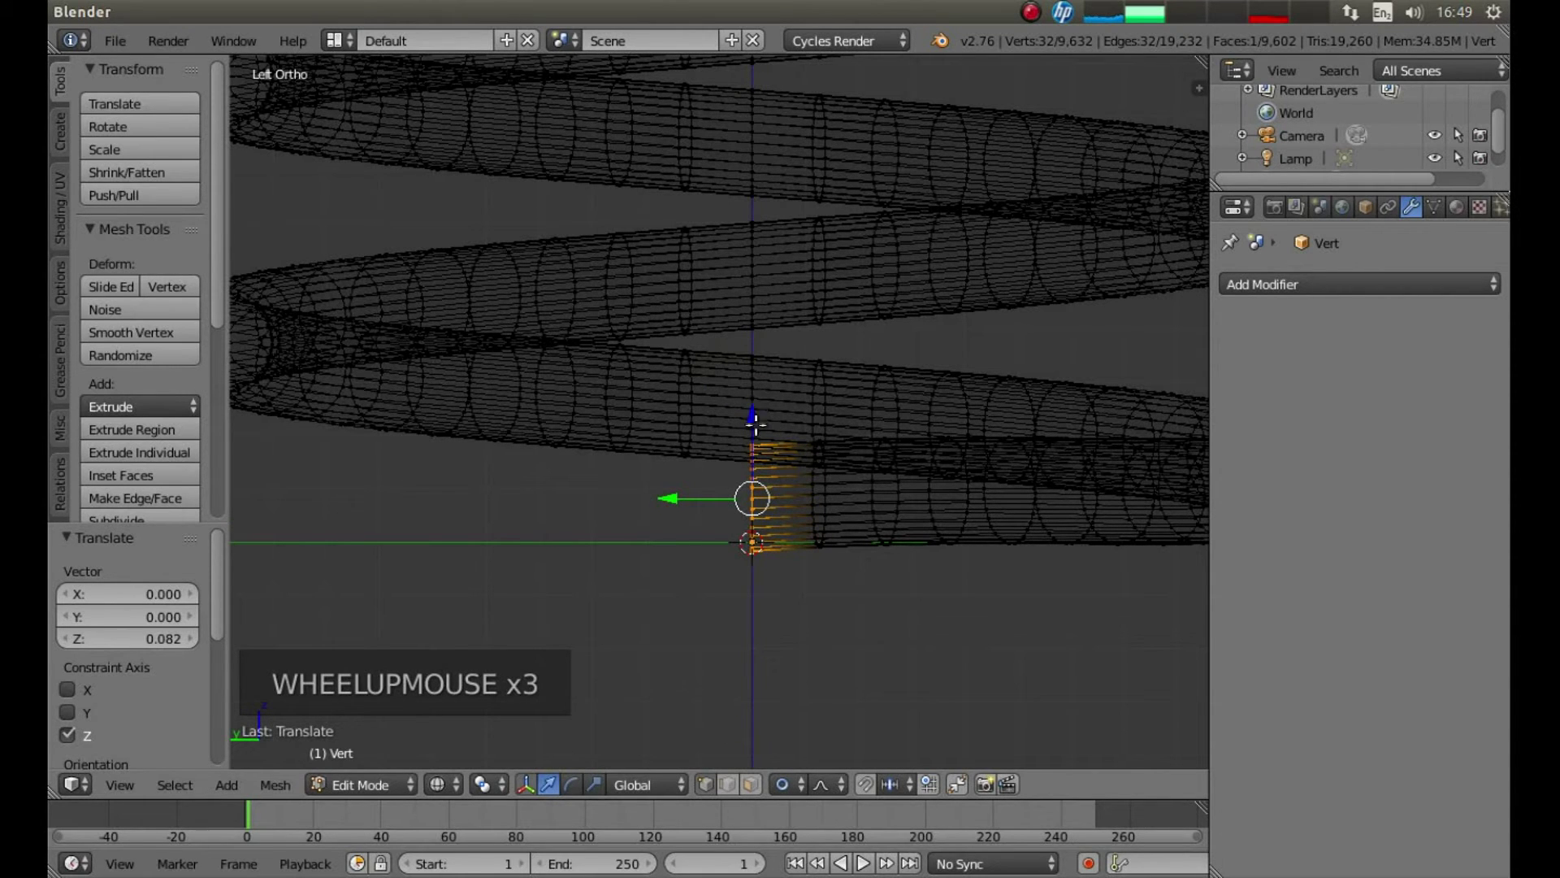
Step: Make a second small proportional move of the bottom end, constrained to Y, to settle it
{"action": "left_click_drag", "start_coordinate": [753, 419], "coordinate": [751, 414]}
{"action": "scroll", "coordinate": [753, 415], "scroll_direction": "up", "scroll_amount": 10}
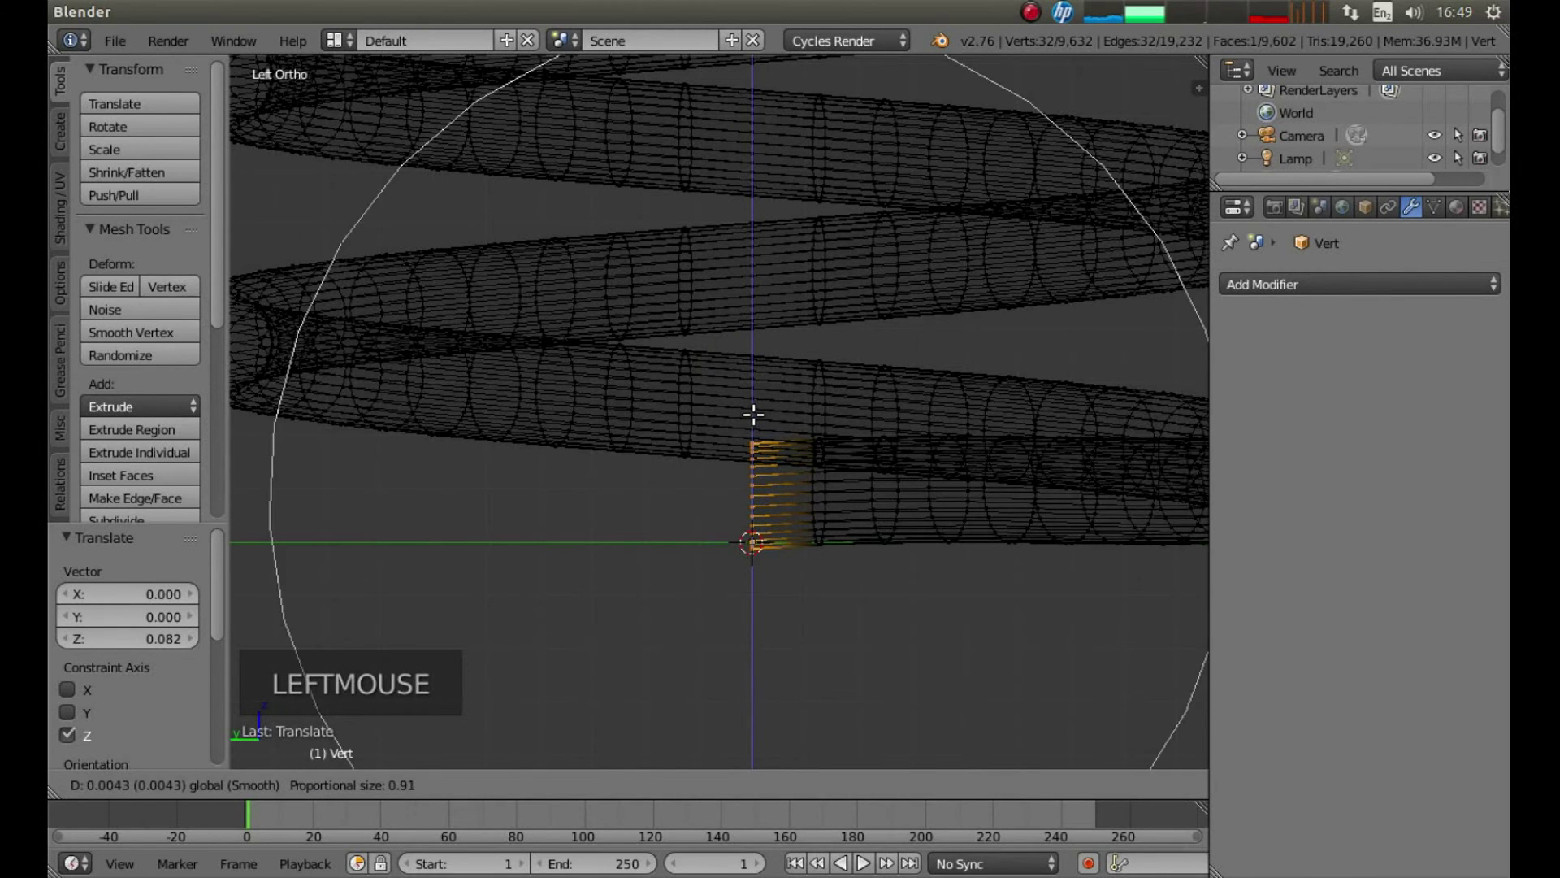
{"action": "key", "text": "y"}
{"action": "scroll", "coordinate": [755, 413], "scroll_direction": "up", "scroll_amount": 3}
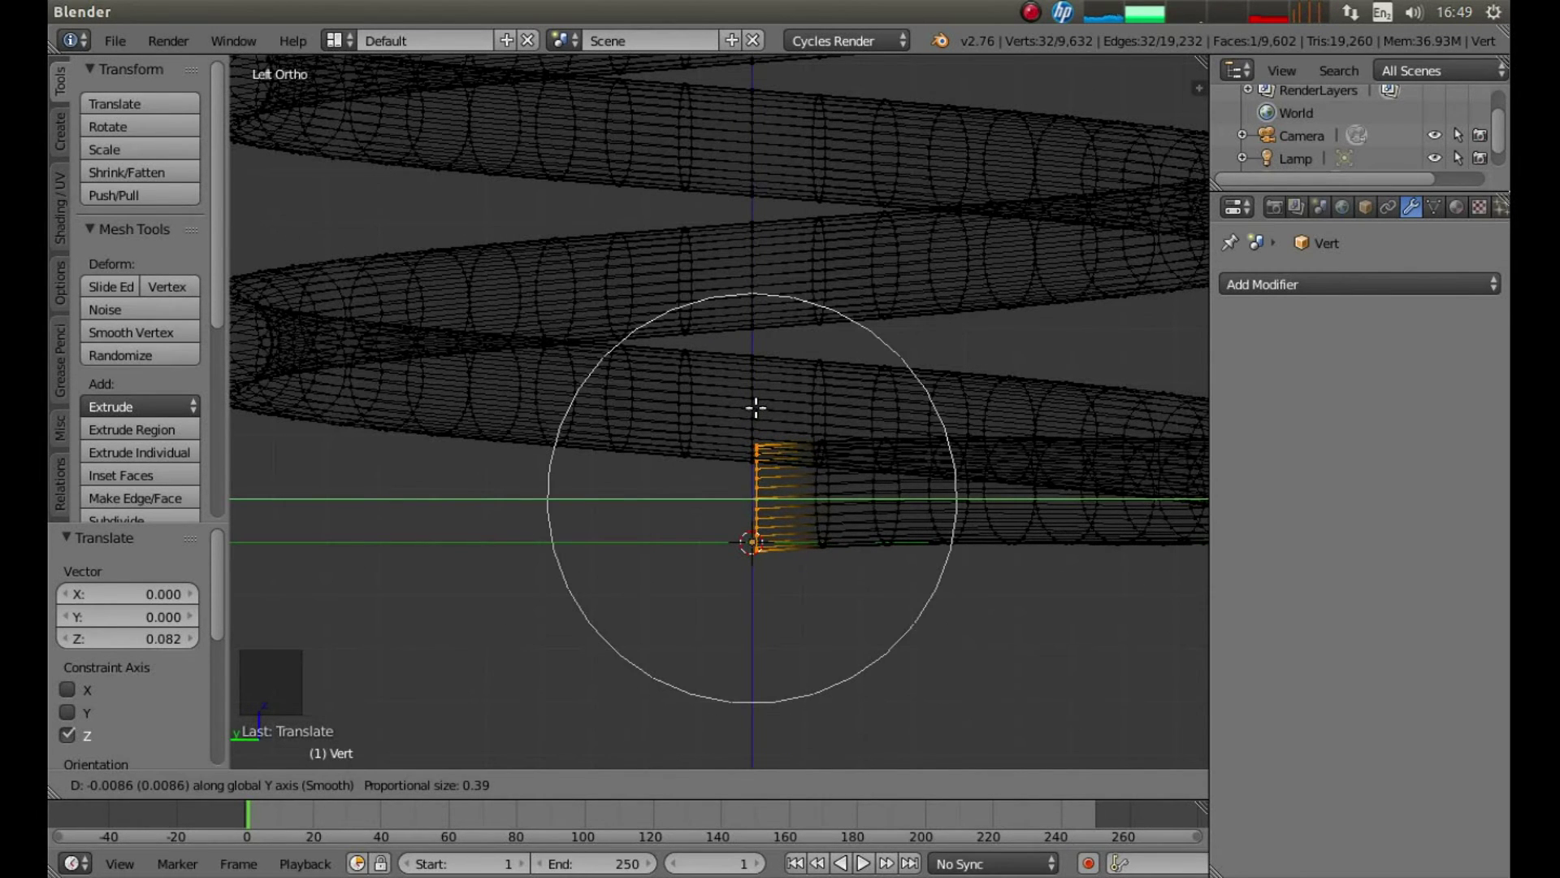
{"action": "scroll", "coordinate": [756, 408], "scroll_direction": "up", "scroll_amount": 4}
{"action": "mouse_move", "coordinate": [756, 407]}
{"action": "left_mouse_down"}
{"action": "mouse_move", "coordinate": [752, 390]}
{"action": "mouse_move", "coordinate": [760, 408]}
{"action": "left_mouse_up"}
{"action": "scroll", "coordinate": [795, 439], "scroll_direction": "down", "scroll_amount": 3}
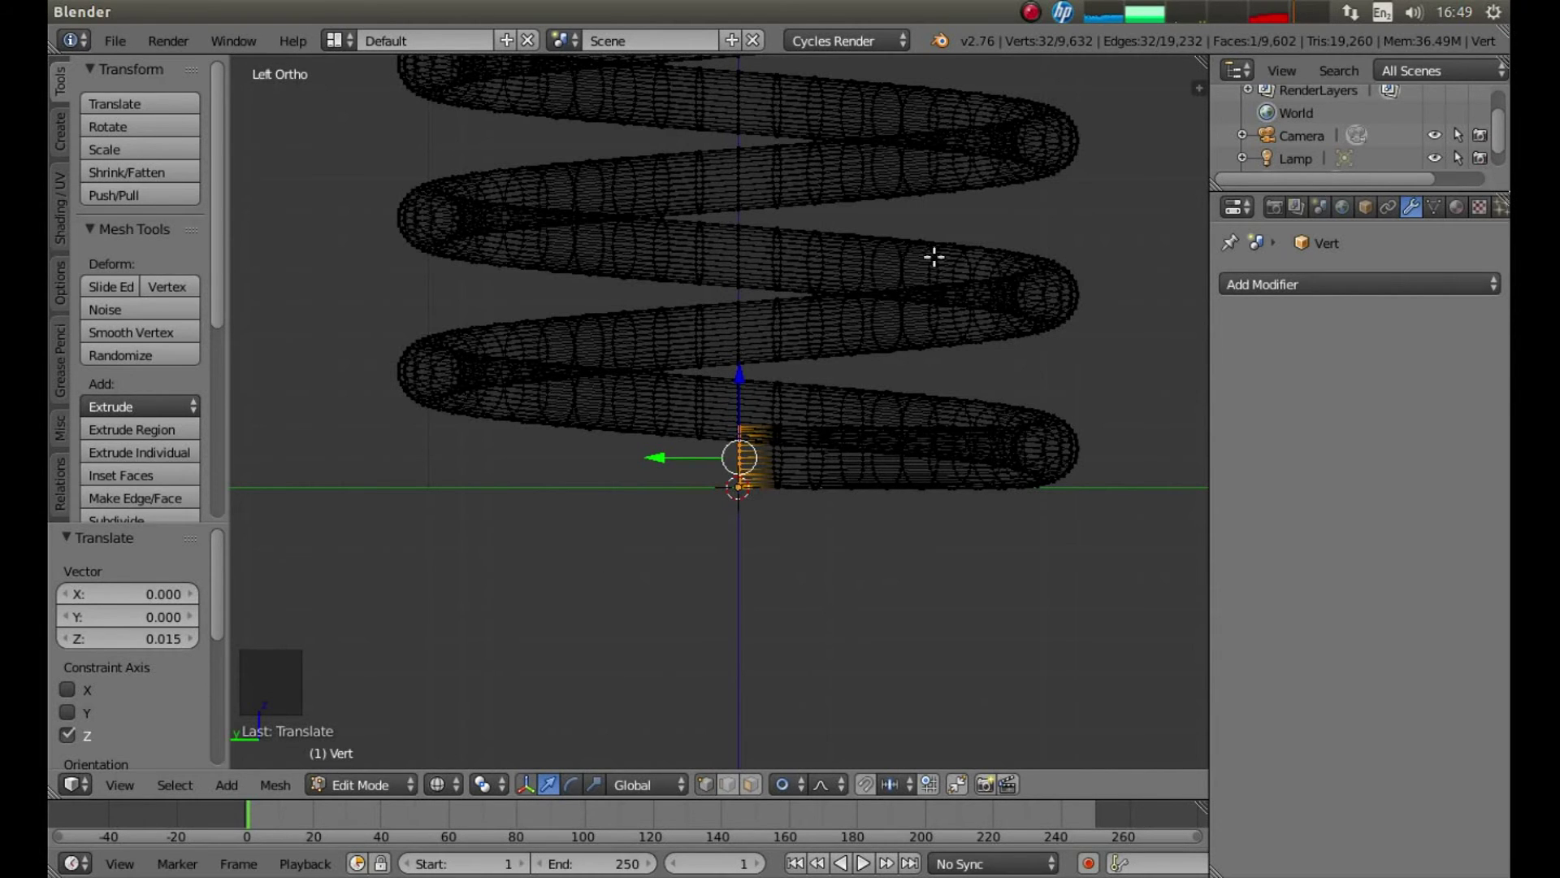
Step: Return to object mode and apply Smooth shading to the whole coil spring
{"action": "key", "text": "Tab"}
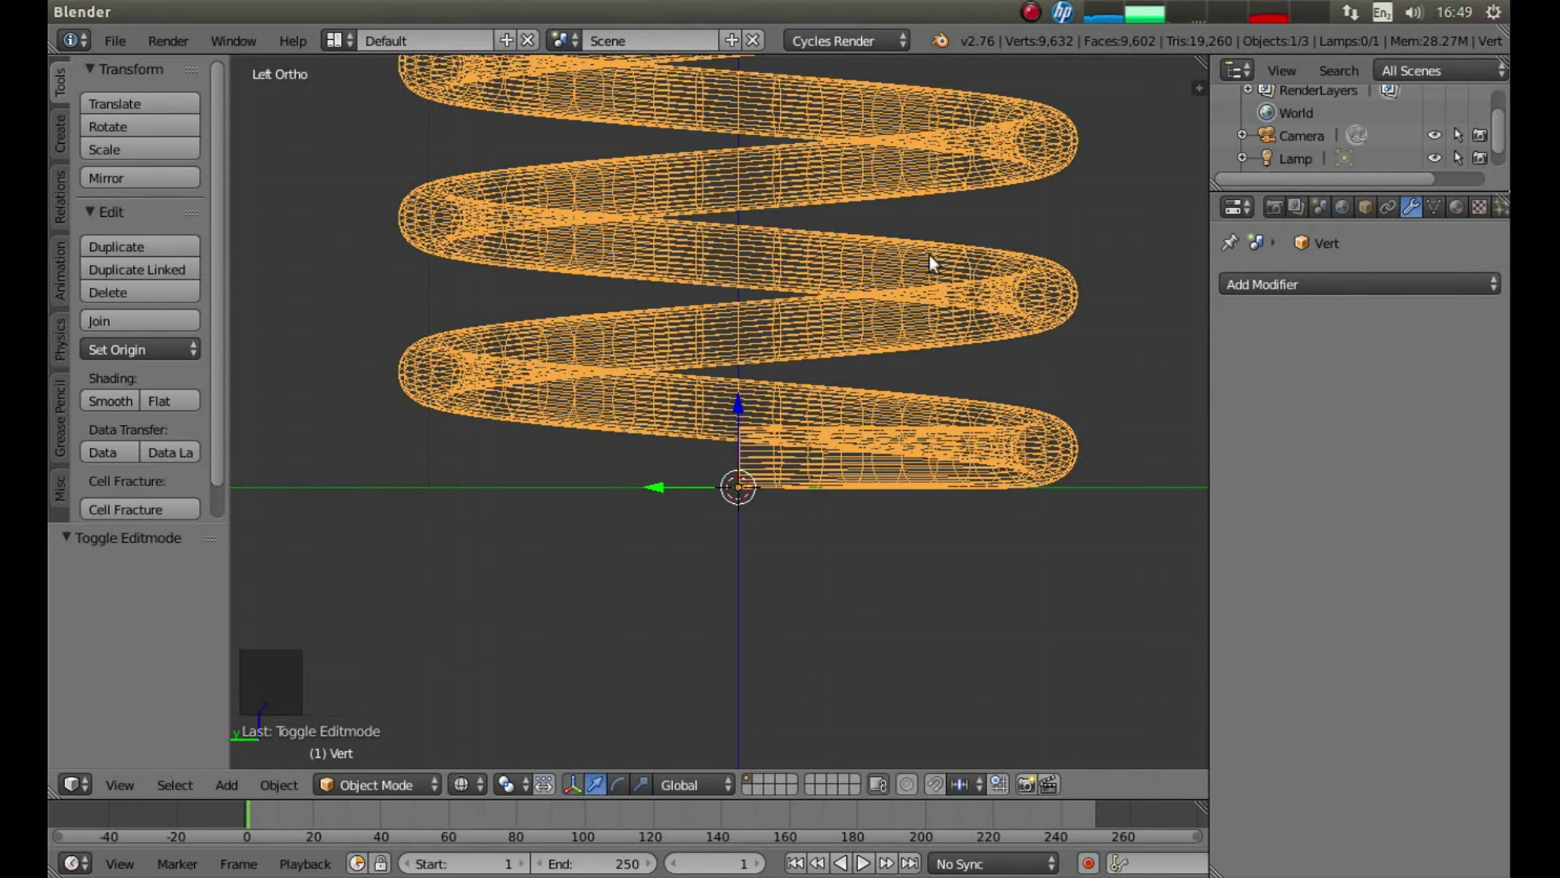
{"action": "key", "text": "z"}
{"action": "scroll", "coordinate": [871, 302], "scroll_direction": "down", "scroll_amount": 6}
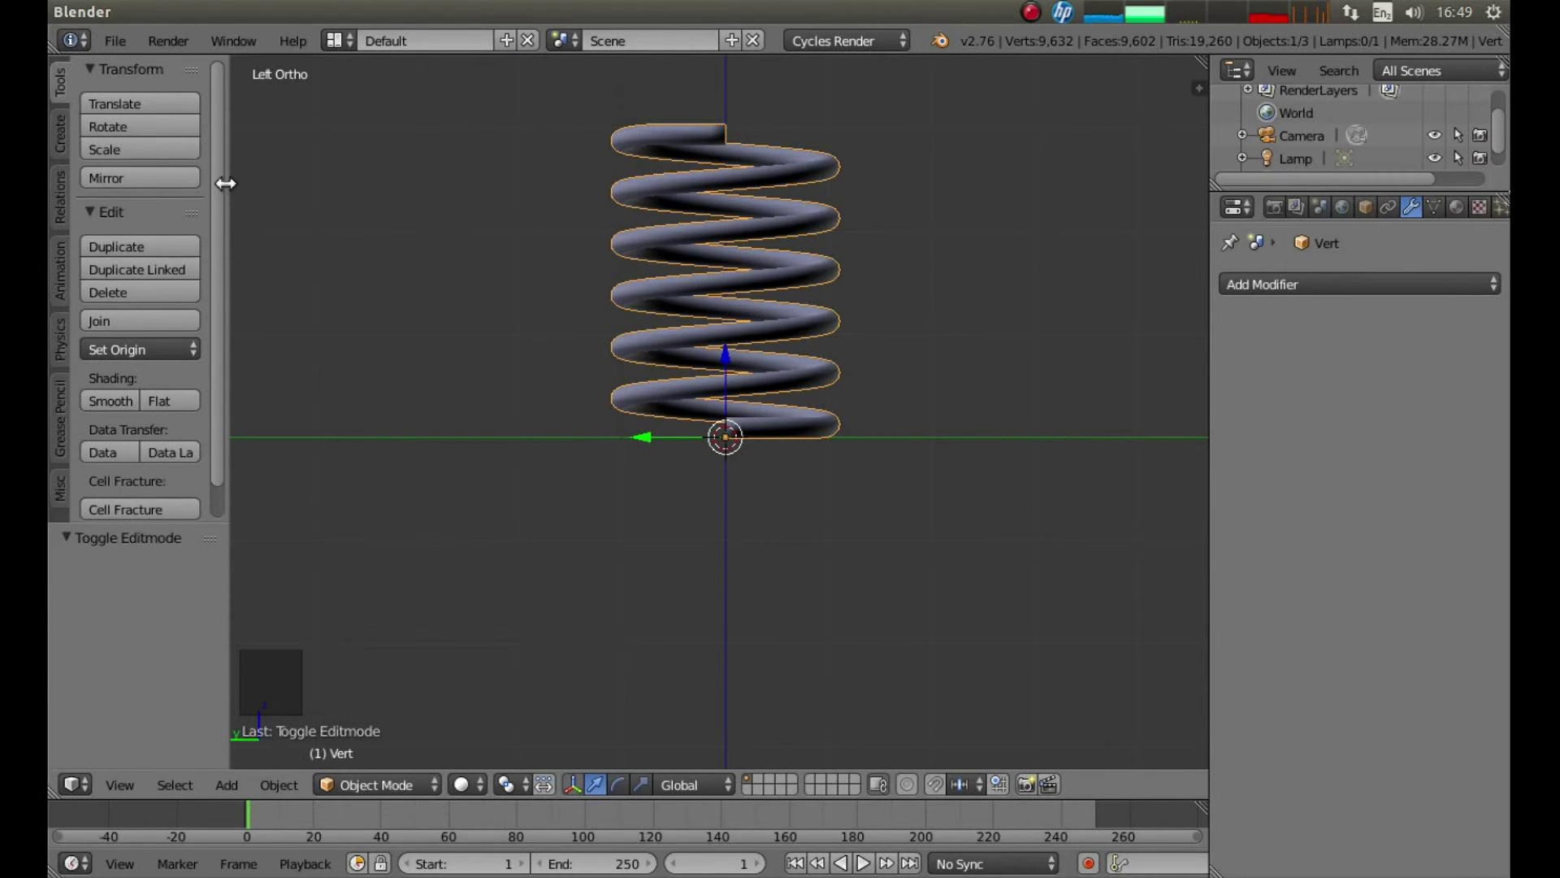
{"action": "left_click_drag", "start_coordinate": [213, 172], "coordinate": [225, 122]}
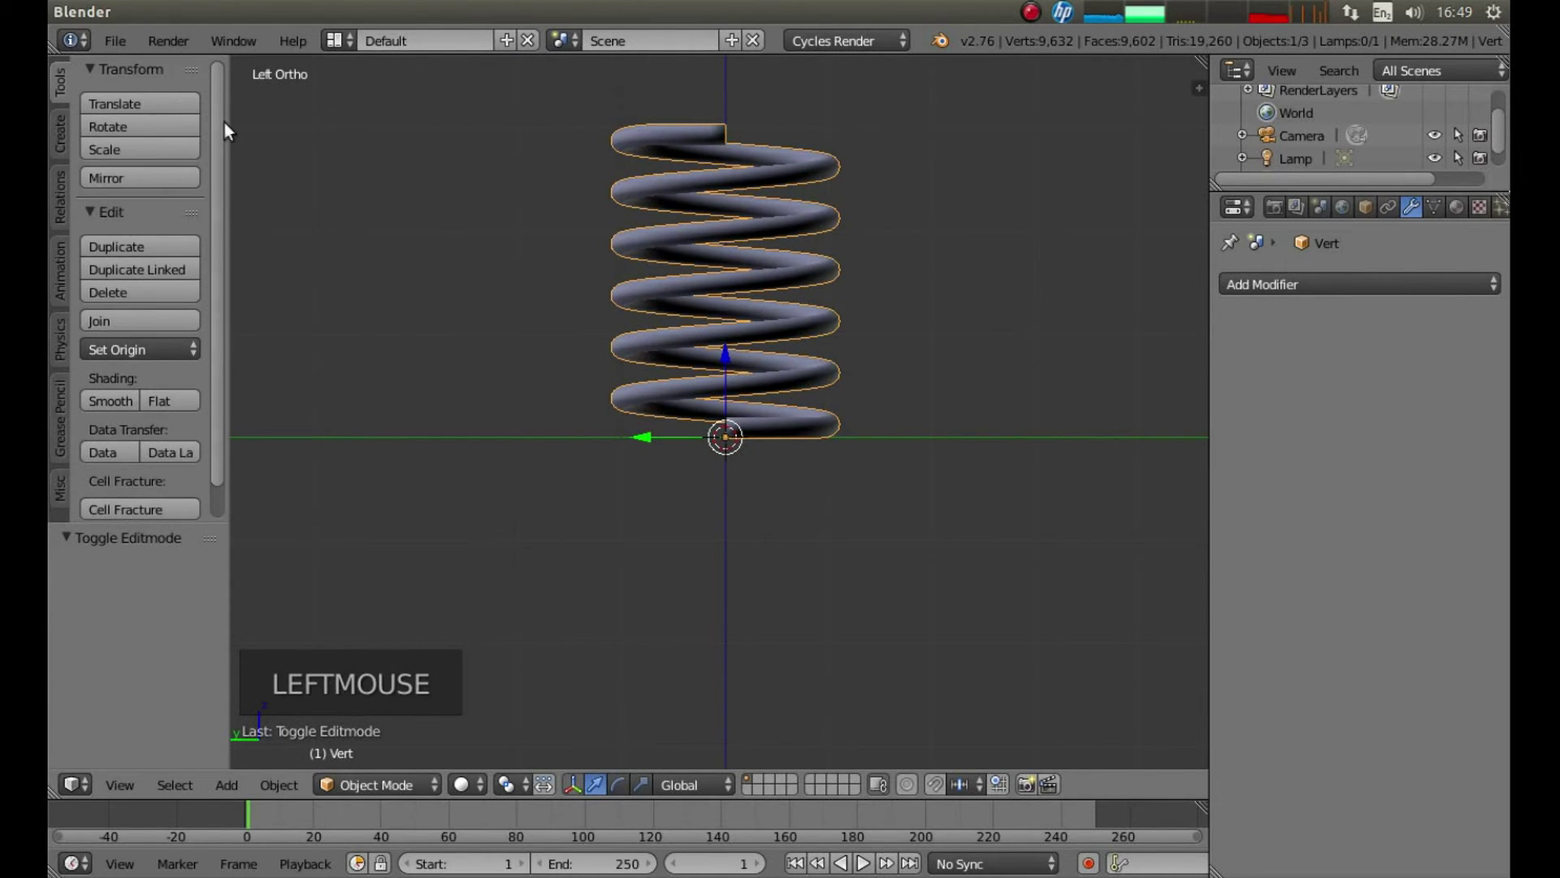
{"action": "left_click", "coordinate": [107, 402]}
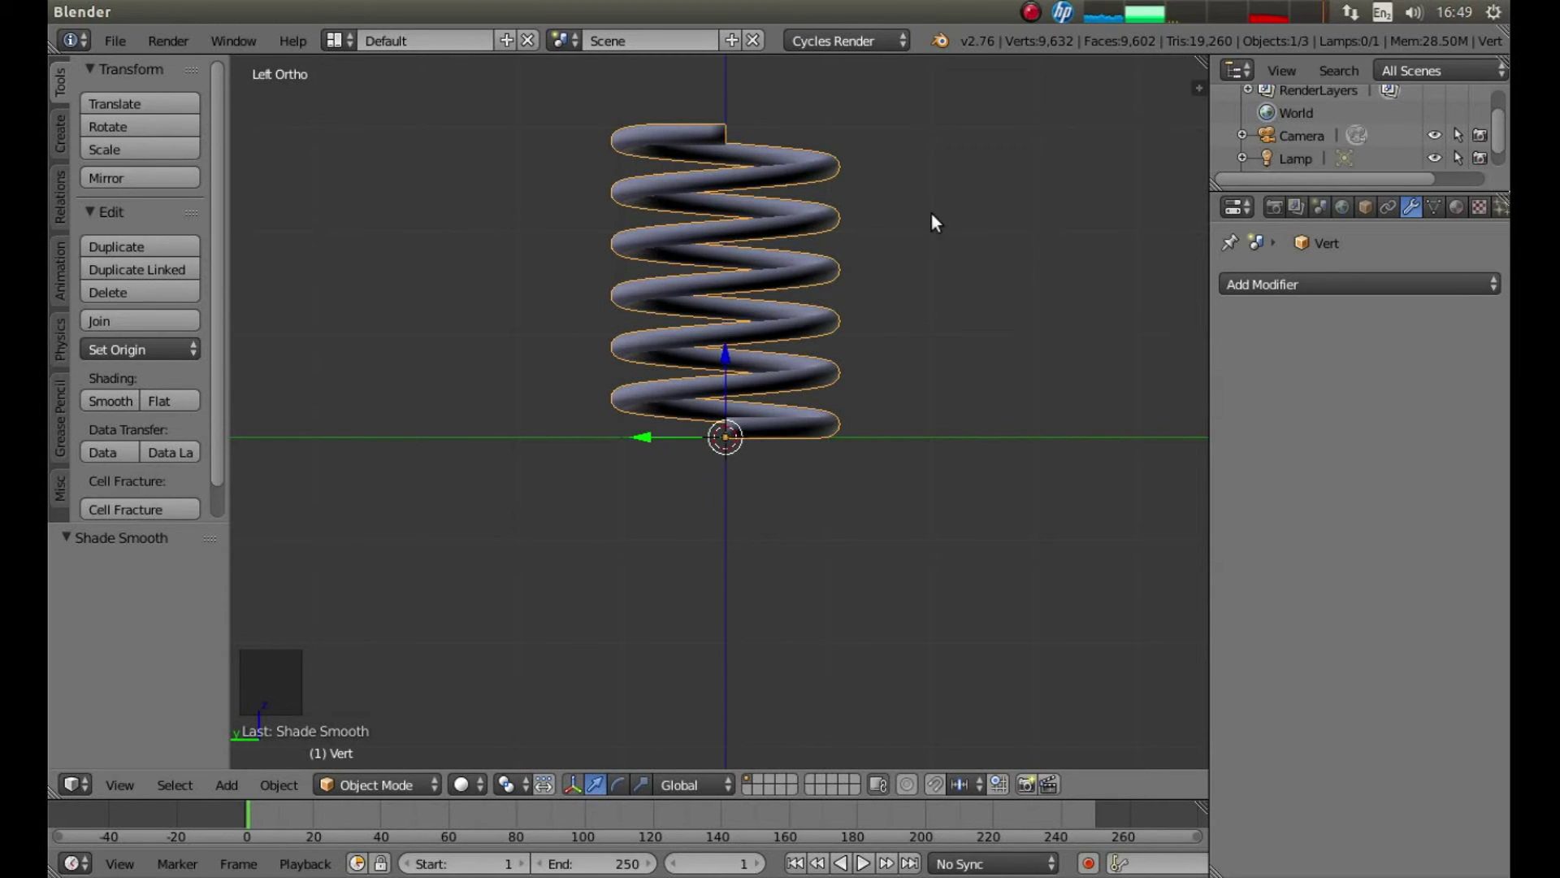
Step: Add a plane, lower it 0.006 along Z, and scale it up by 50
{"action": "key", "text": "shift+a"}
{"action": "mouse_move", "coordinate": [931, 213]}
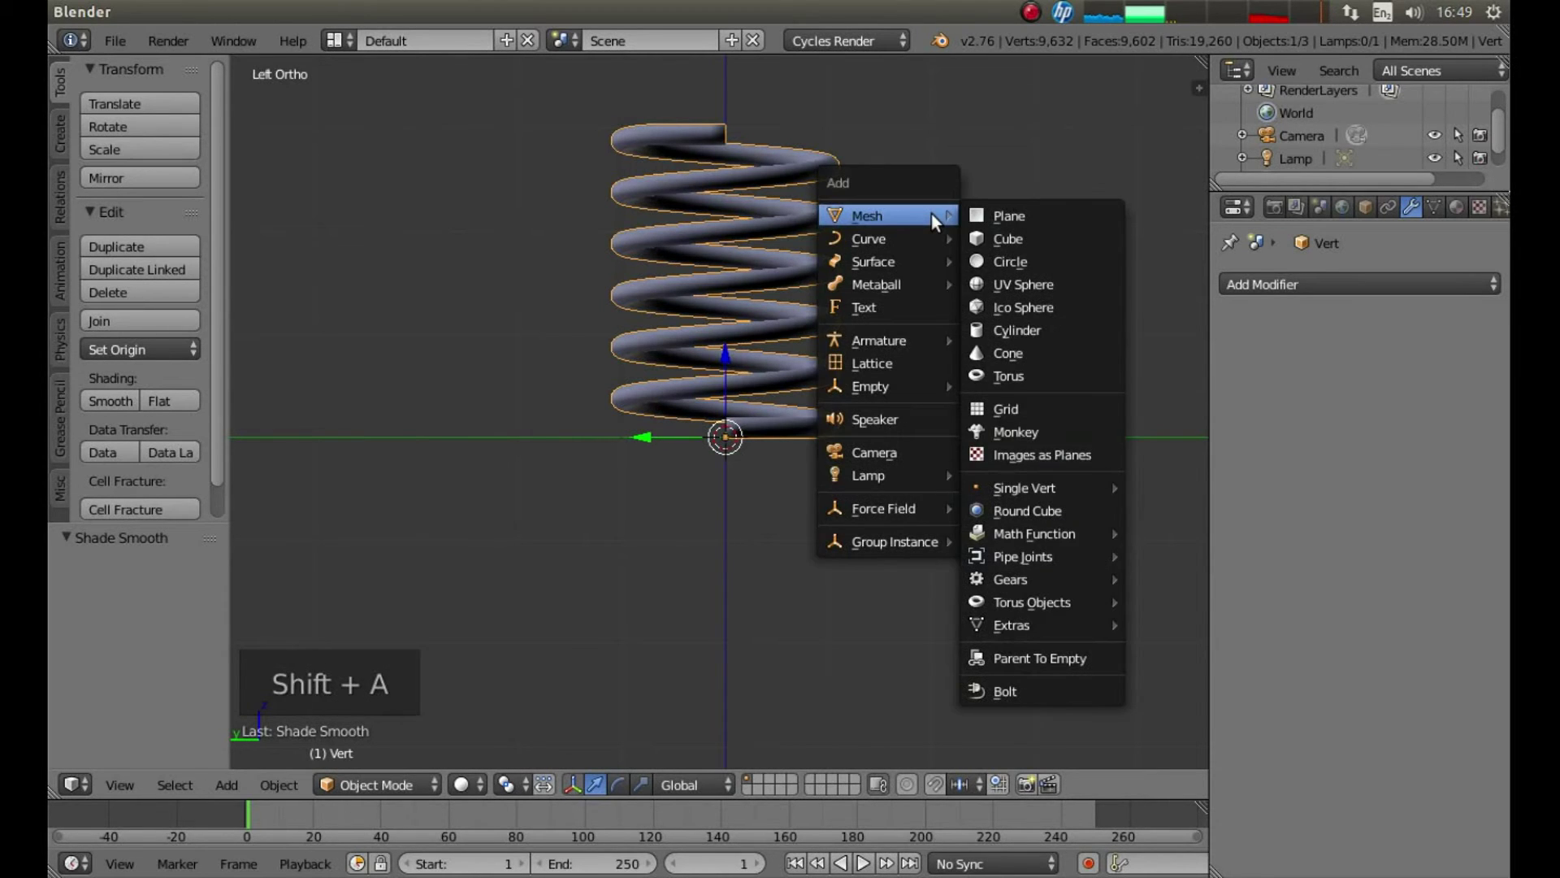
{"action": "left_click", "coordinate": [1007, 214]}
{"action": "scroll", "coordinate": [796, 317], "scroll_direction": "up", "scroll_amount": 5}
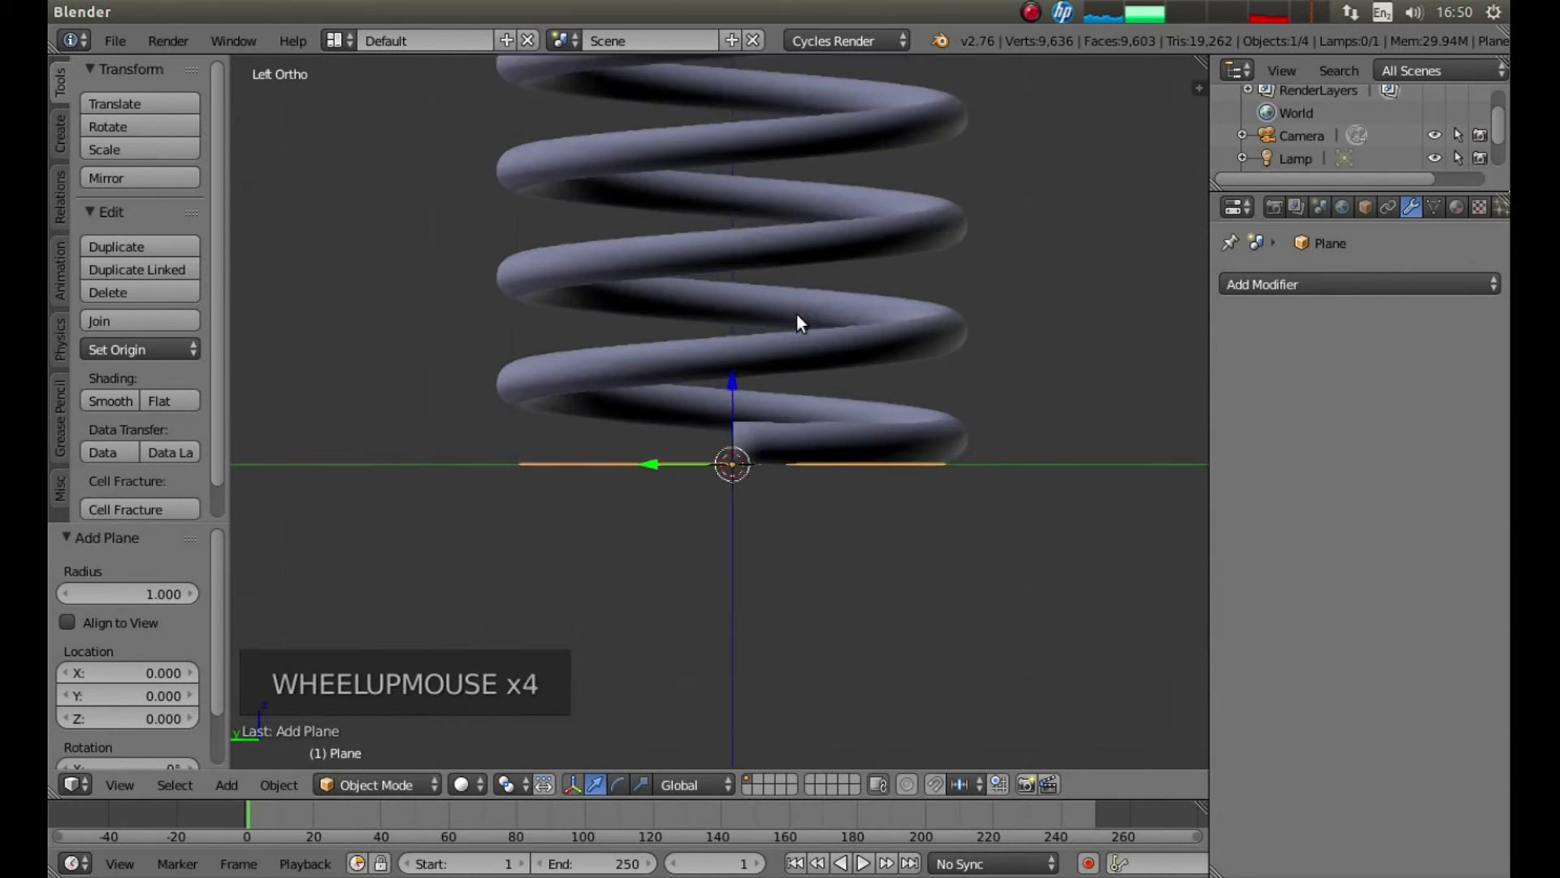
{"action": "scroll", "coordinate": [728, 446], "scroll_direction": "up", "scroll_amount": 2}
{"action": "left_click_drag", "start_coordinate": [743, 426], "coordinate": [763, 427]}
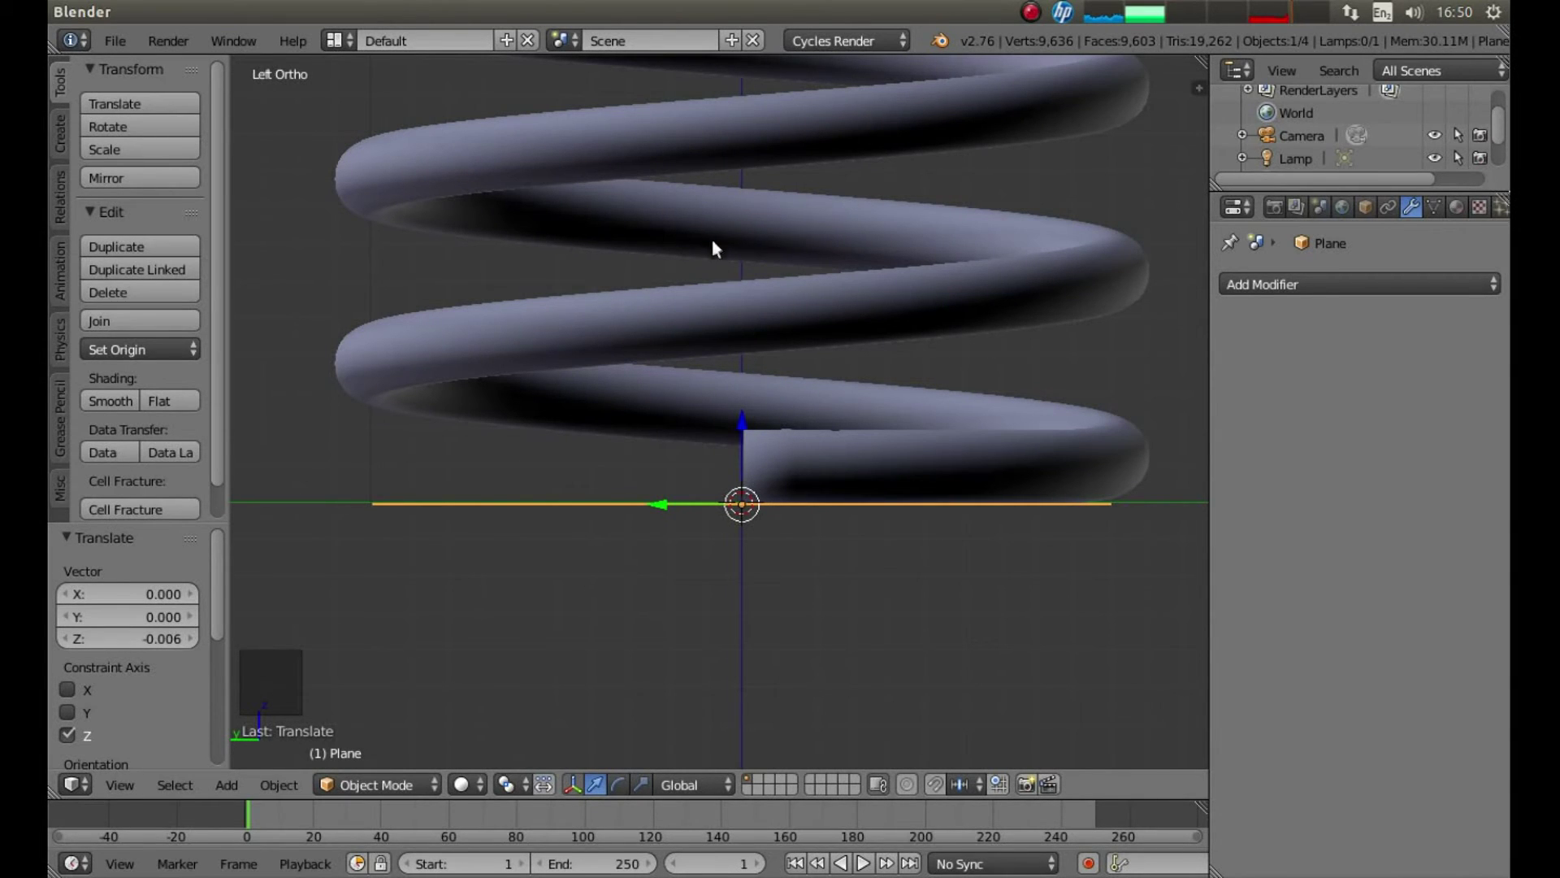
{"action": "type", "text": "s"}
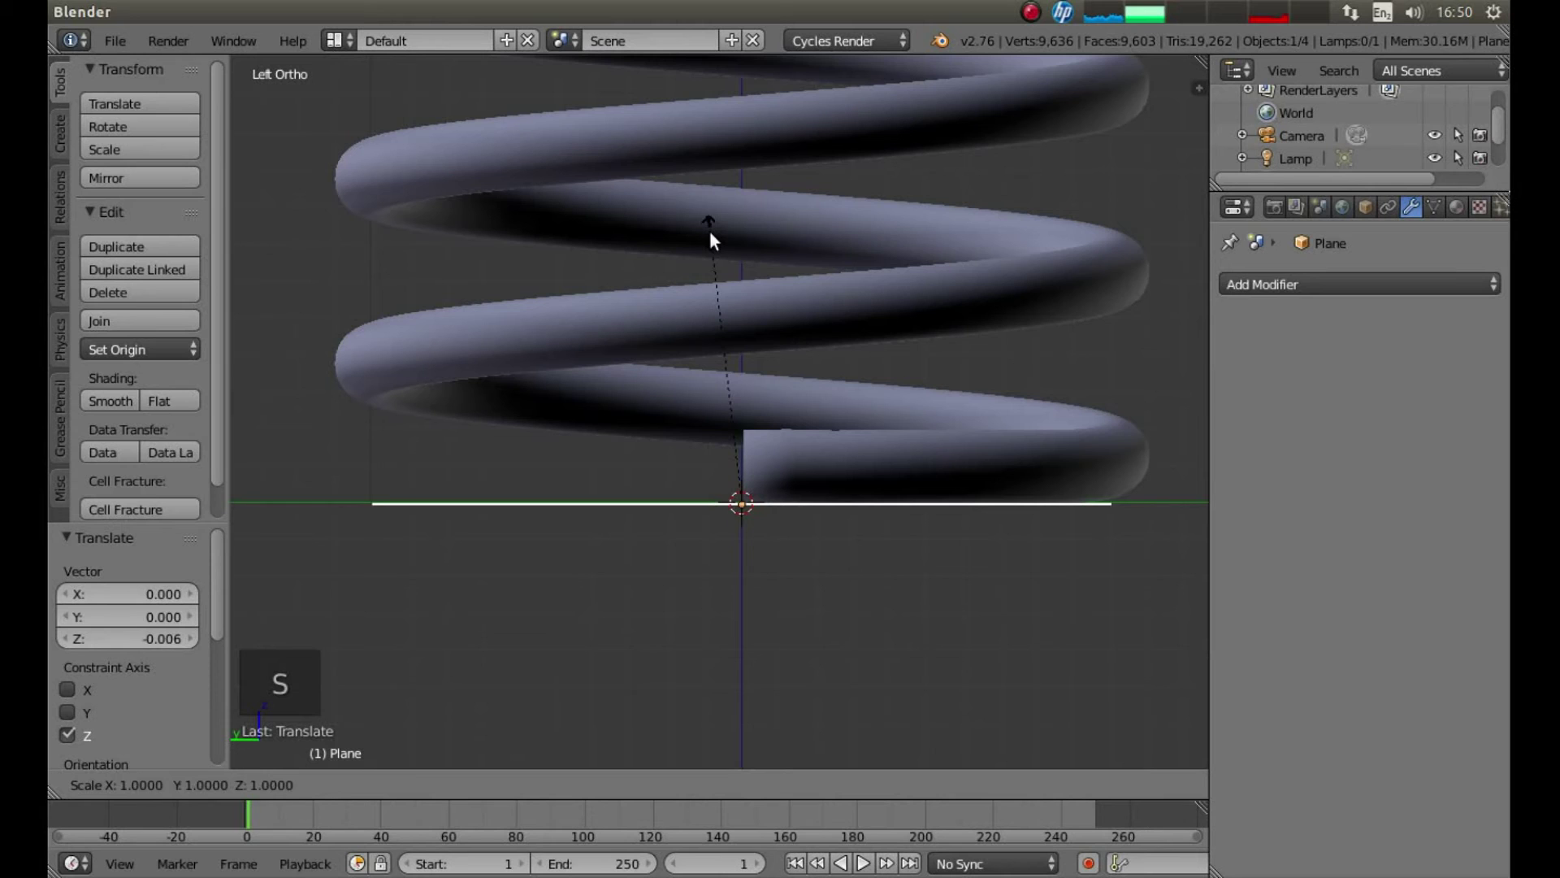
{"action": "type", "text": "50"}
{"action": "key", "text": "Return"}
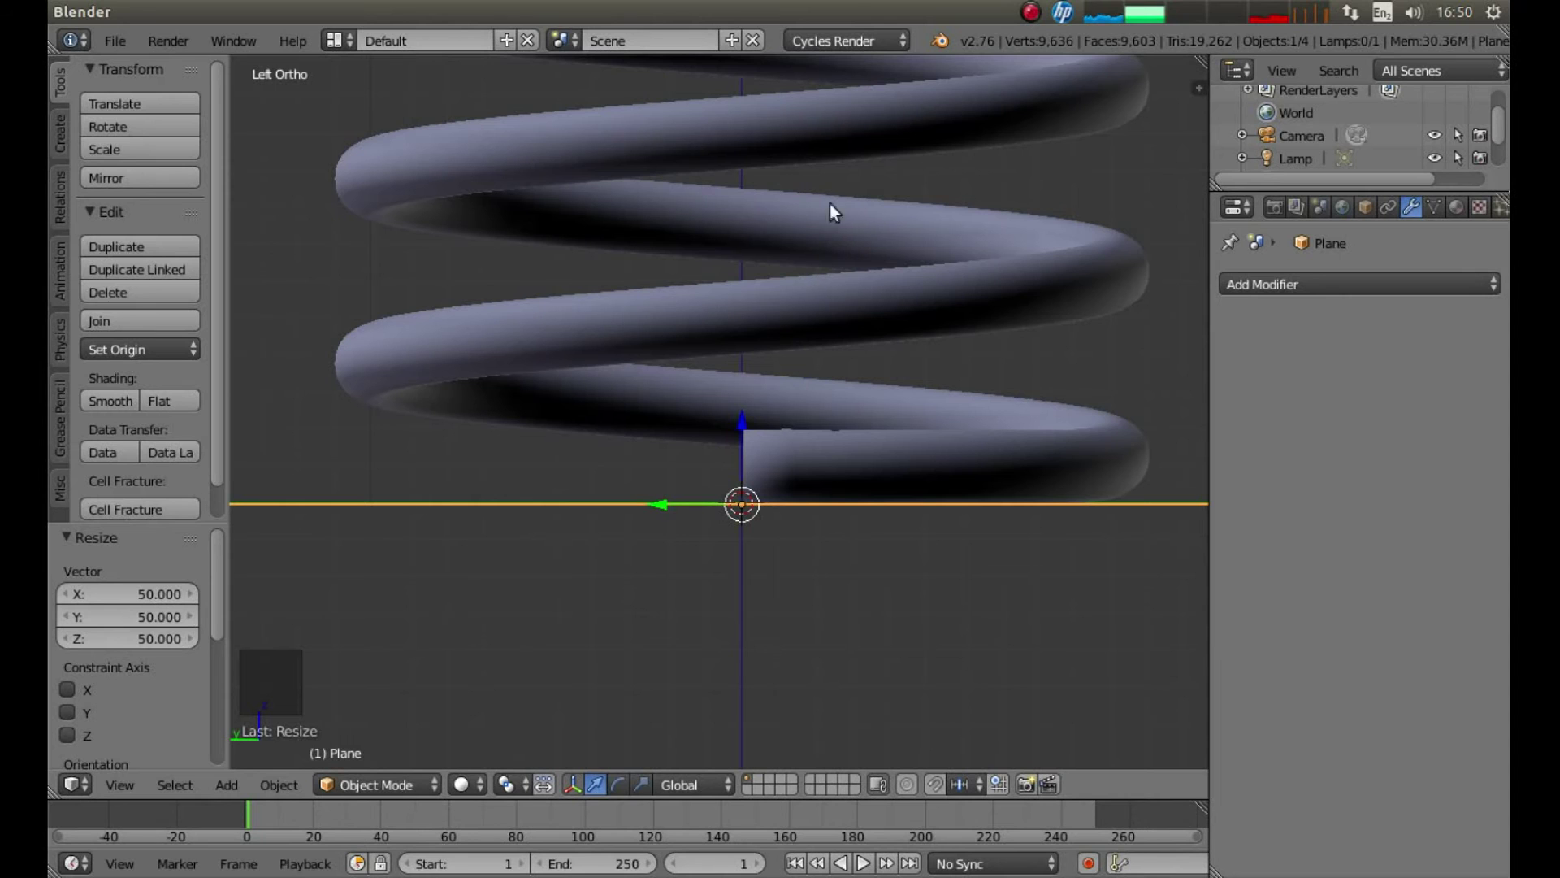
Step: View through the scene camera and enable Lock Camera to View in the sidebar
{"action": "key", "text": "KP_0"}
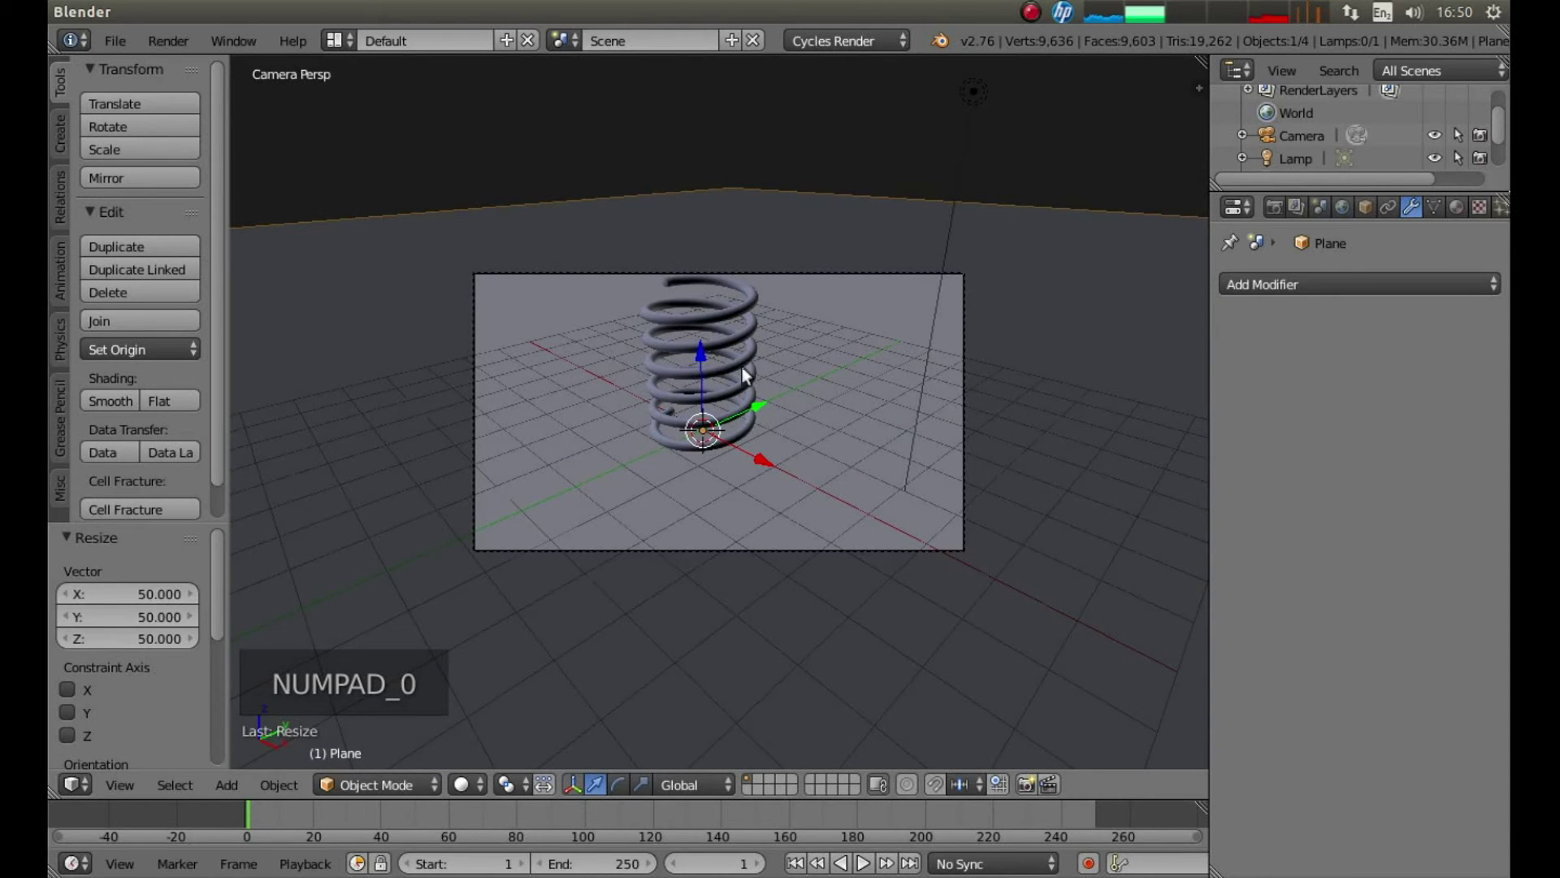
{"action": "scroll", "coordinate": [721, 349], "scroll_direction": "up", "scroll_amount": 2}
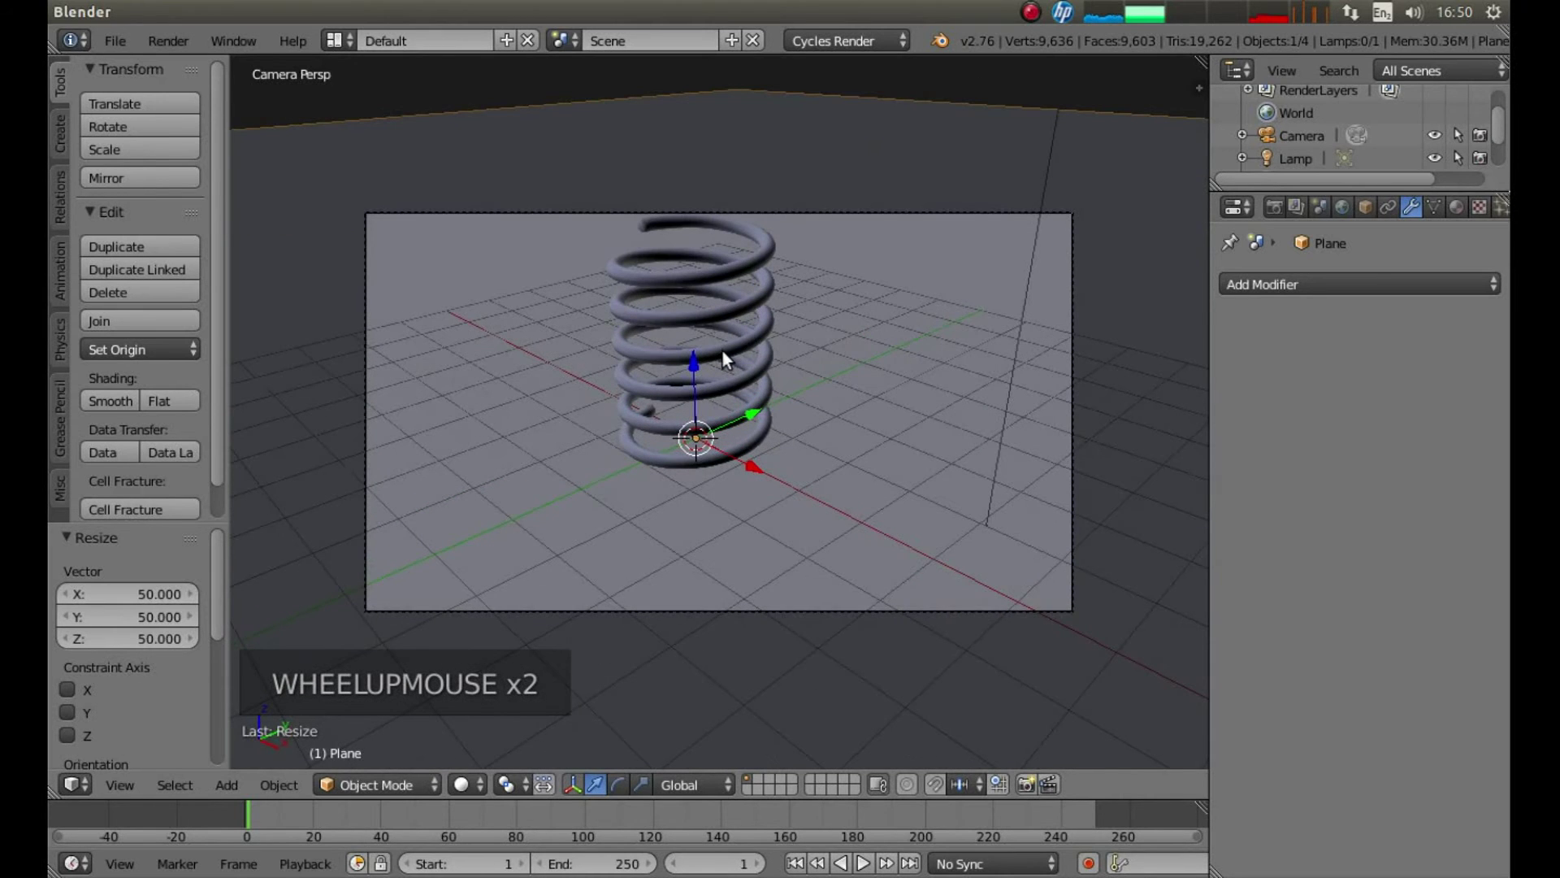
{"action": "scroll", "coordinate": [724, 355], "scroll_direction": "up", "scroll_amount": 1}
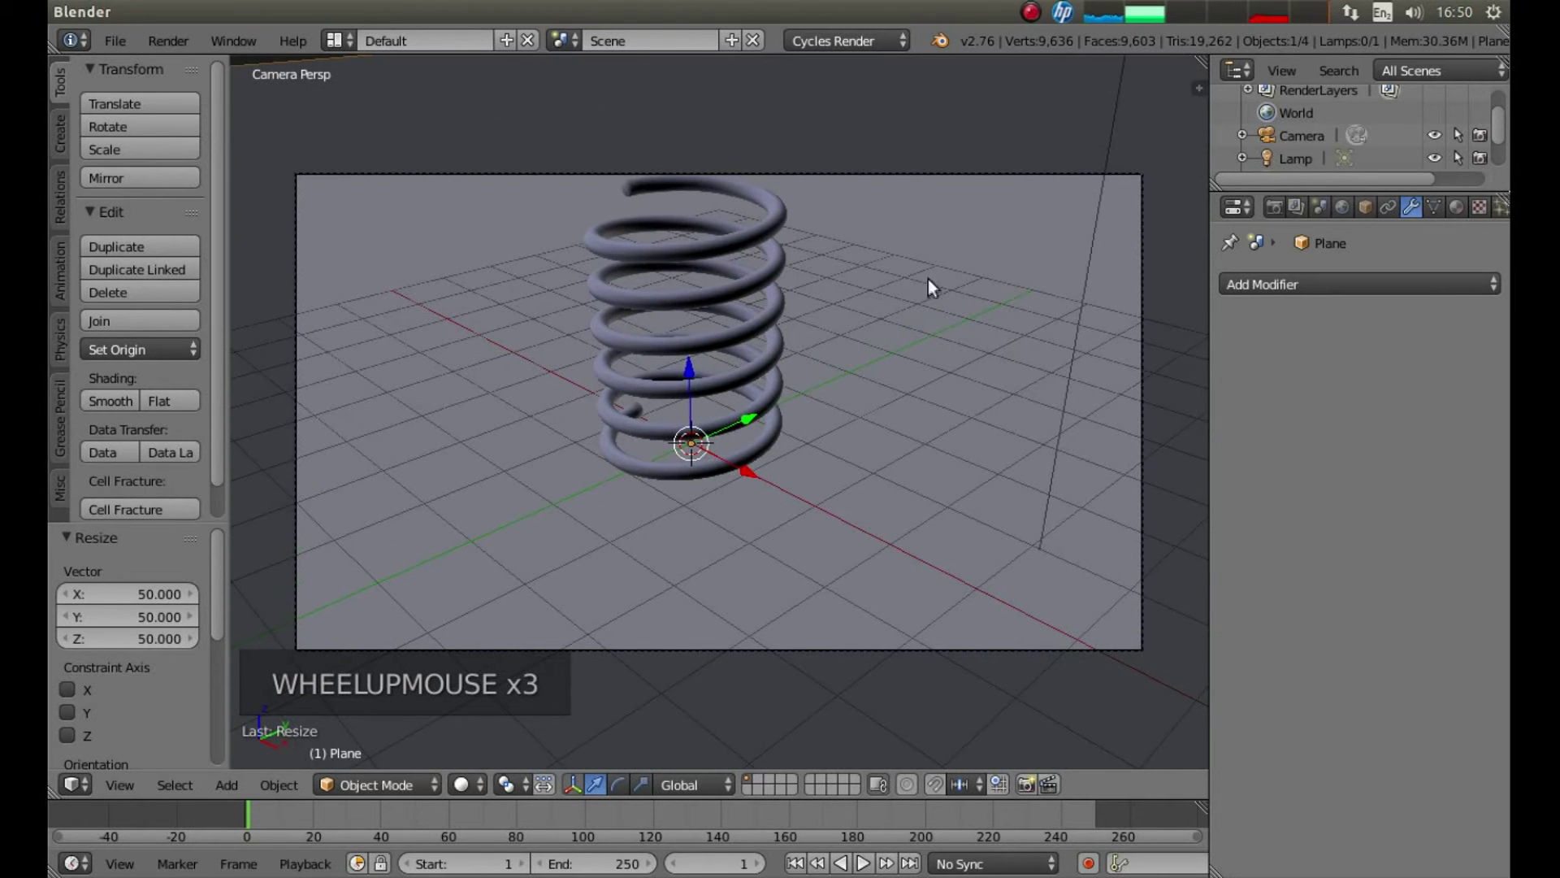
{"action": "key", "text": "n"}
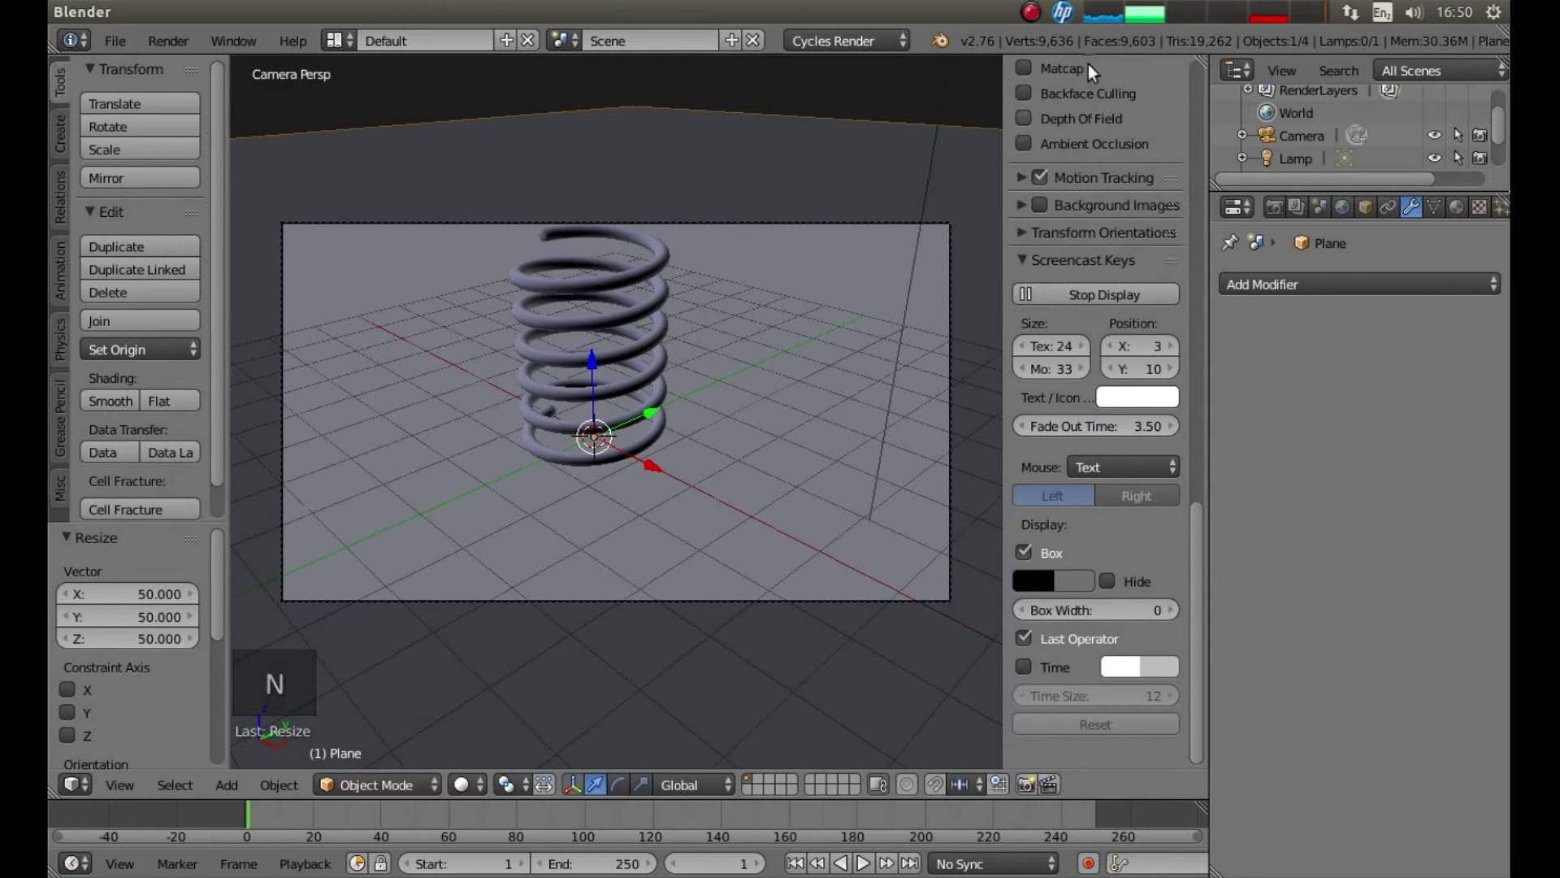
{"action": "left_click_drag", "start_coordinate": [1193, 538], "coordinate": [1199, 270]}
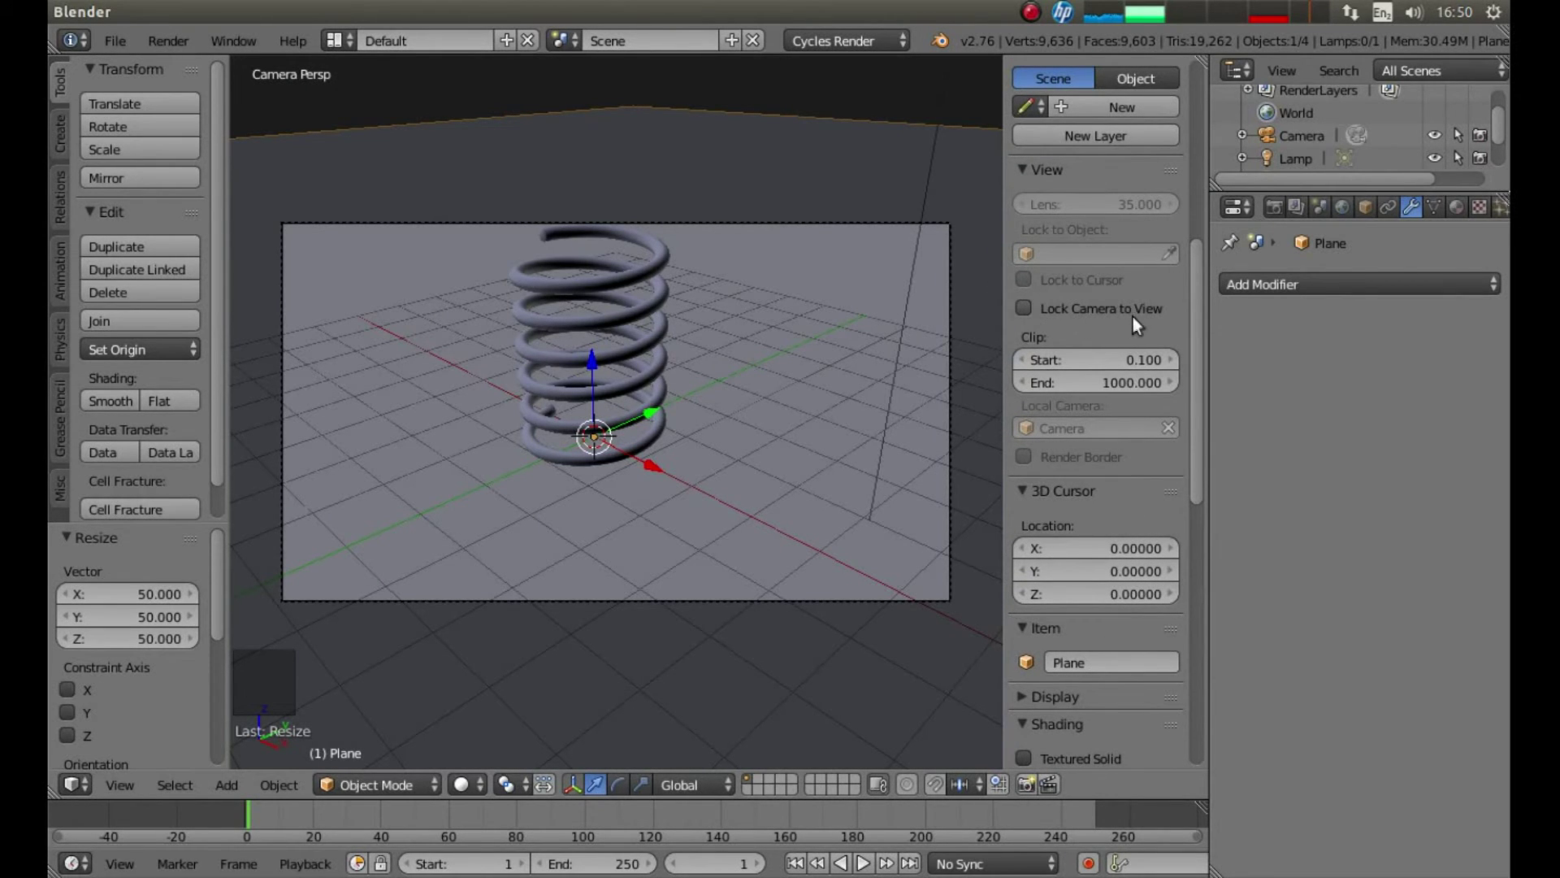
{"action": "left_click", "coordinate": [1025, 307]}
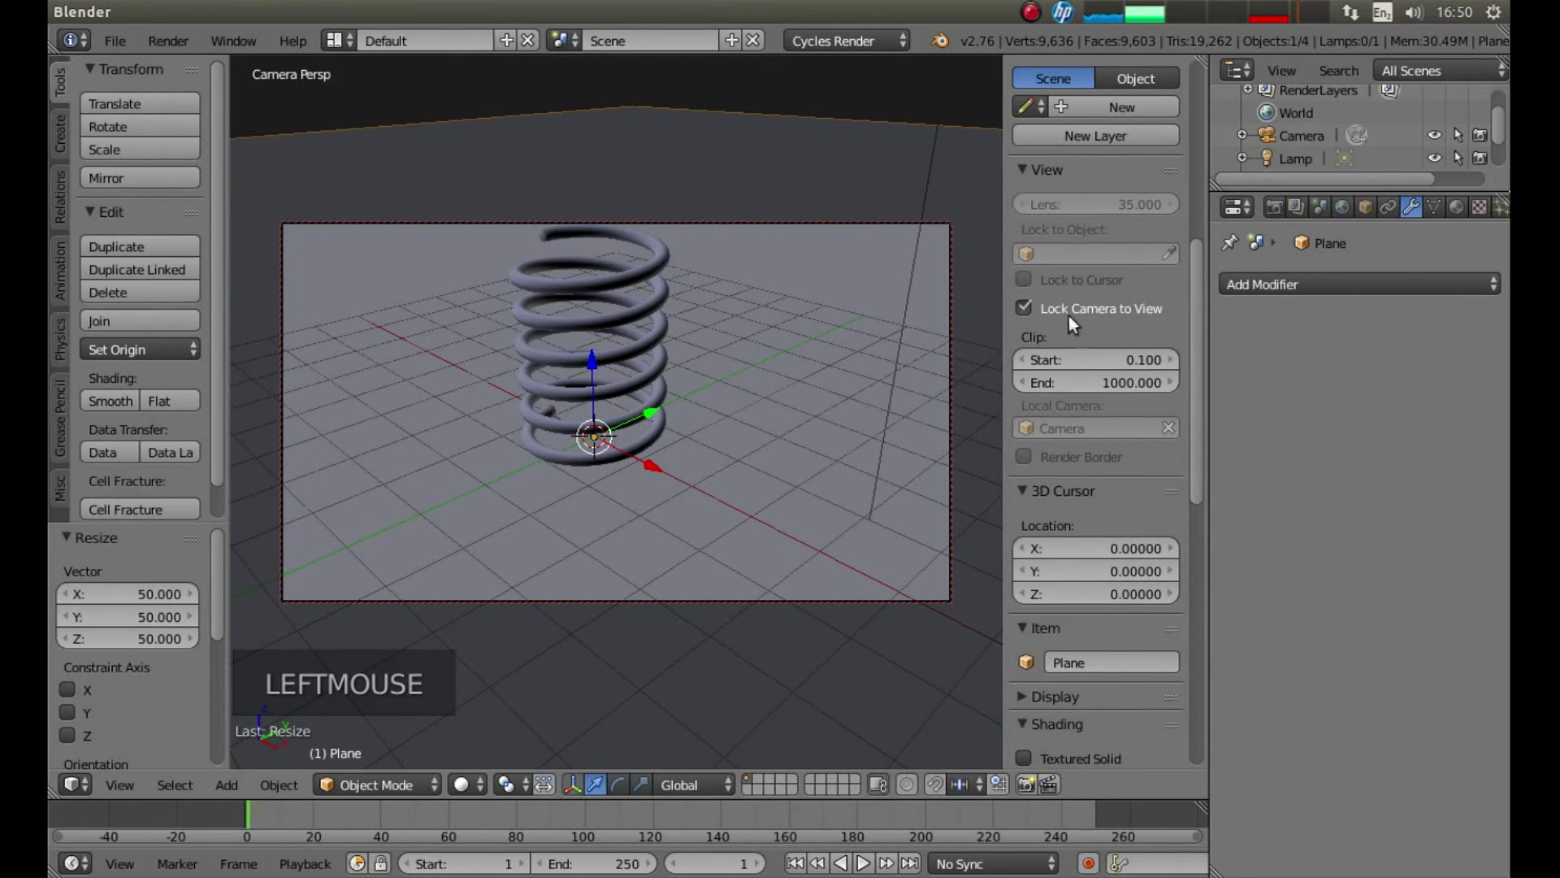
Step: Pan, orbit and zoom the locked camera so the spring fills the frame, centred on the plane
{"action": "key", "text": "n"}
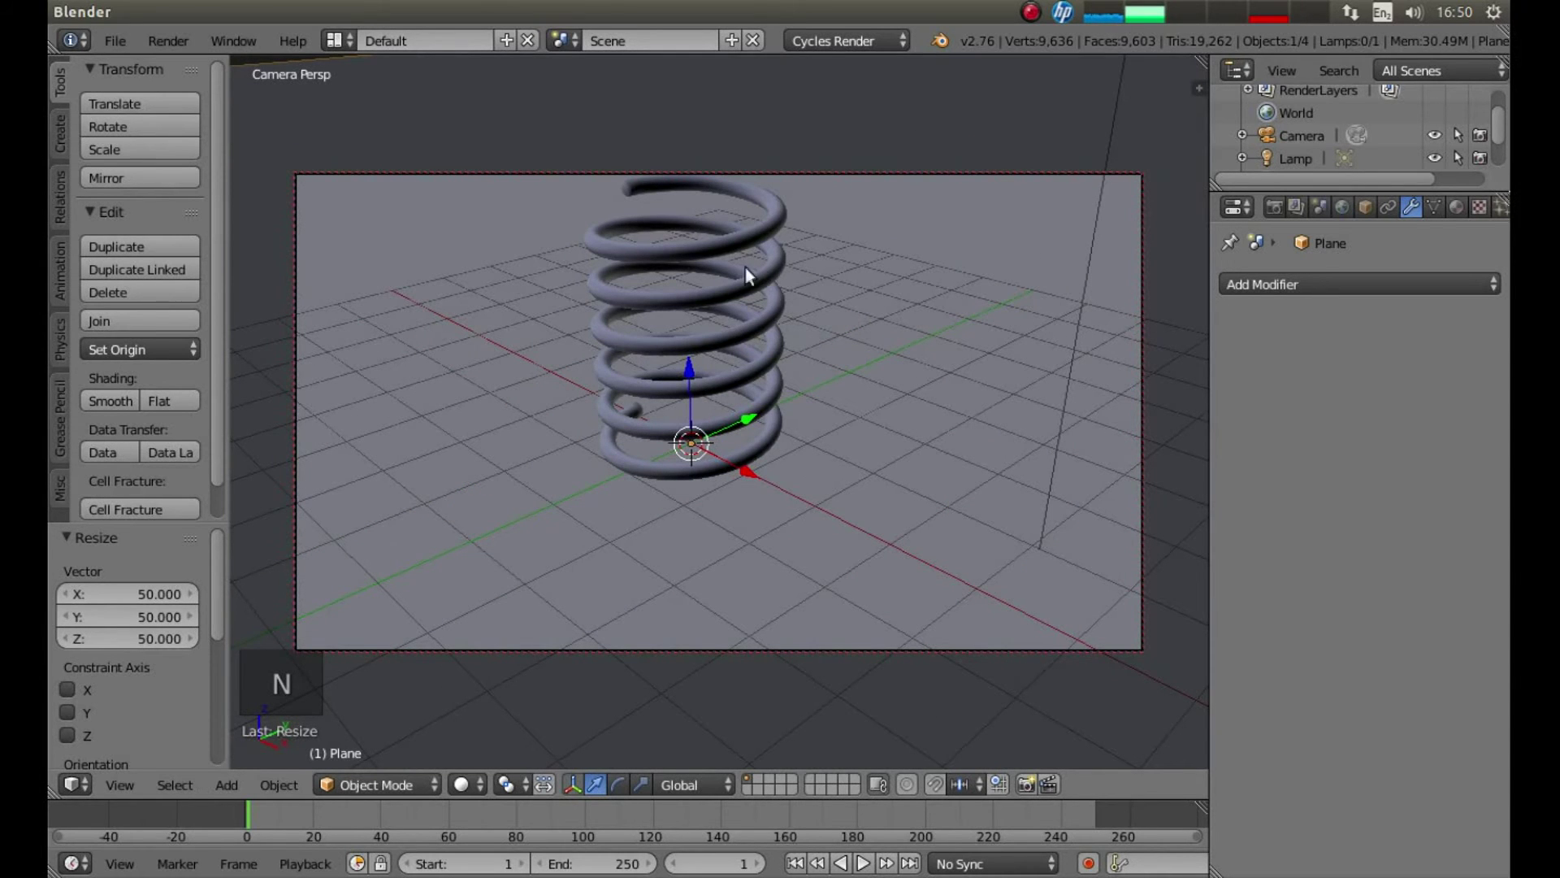
{"action": "middle_click_drag", "start_coordinate": [733, 267], "coordinate": [745, 339], "text": "shift"}
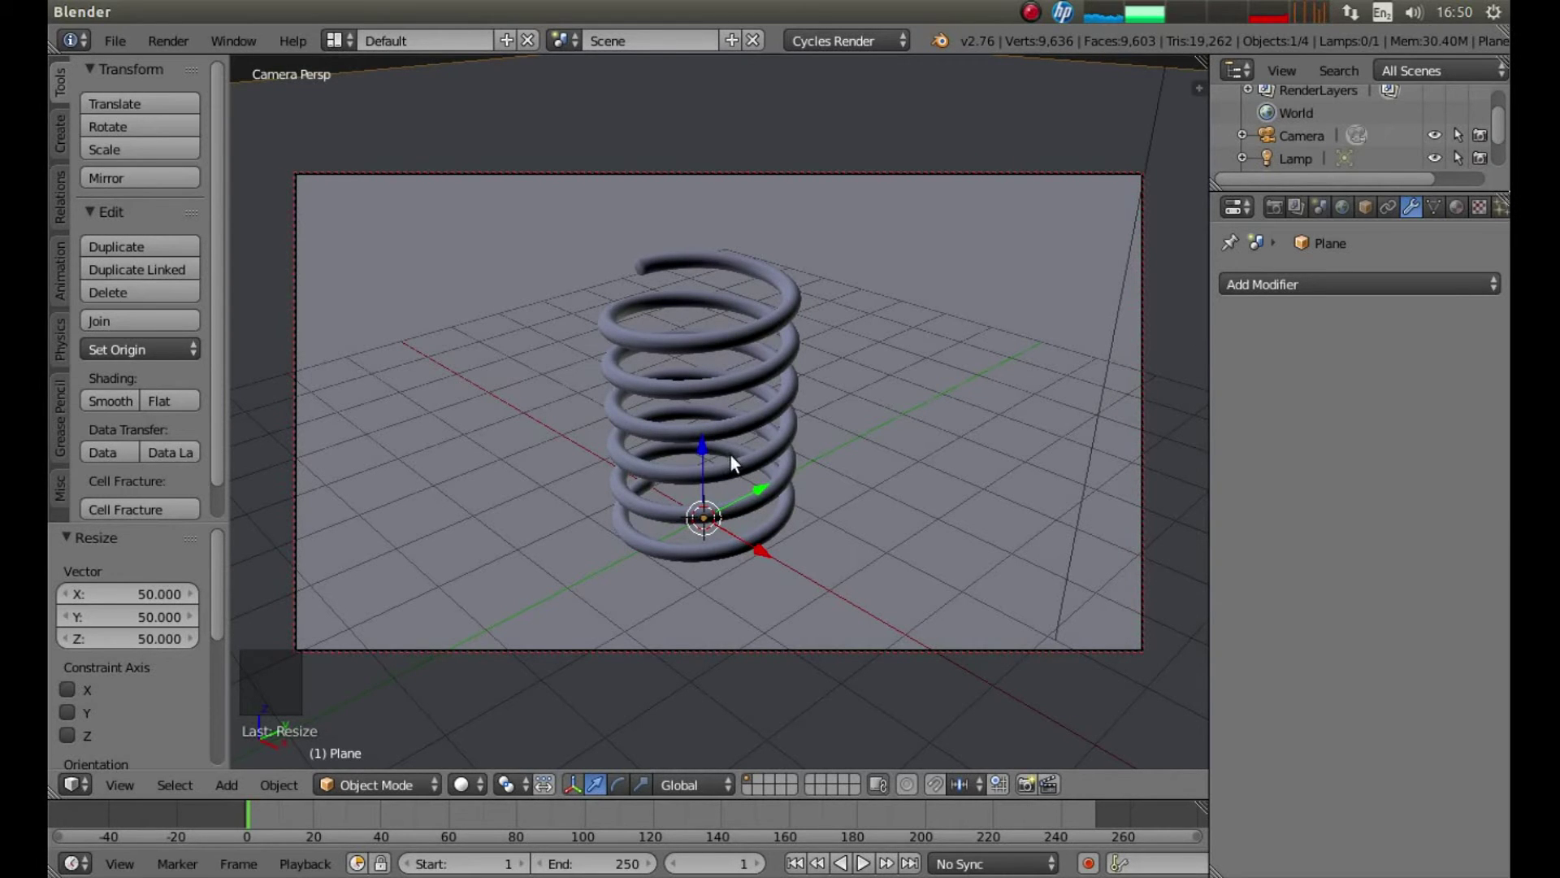
{"action": "mouse_move", "coordinate": [731, 455]}
{"action": "middle_mouse_down"}
{"action": "mouse_move", "coordinate": [739, 436]}
{"action": "mouse_move", "coordinate": [720, 461]}
{"action": "mouse_move", "coordinate": [738, 451]}
{"action": "mouse_move", "coordinate": [697, 442]}
{"action": "mouse_move", "coordinate": [711, 439]}
{"action": "middle_mouse_up"}
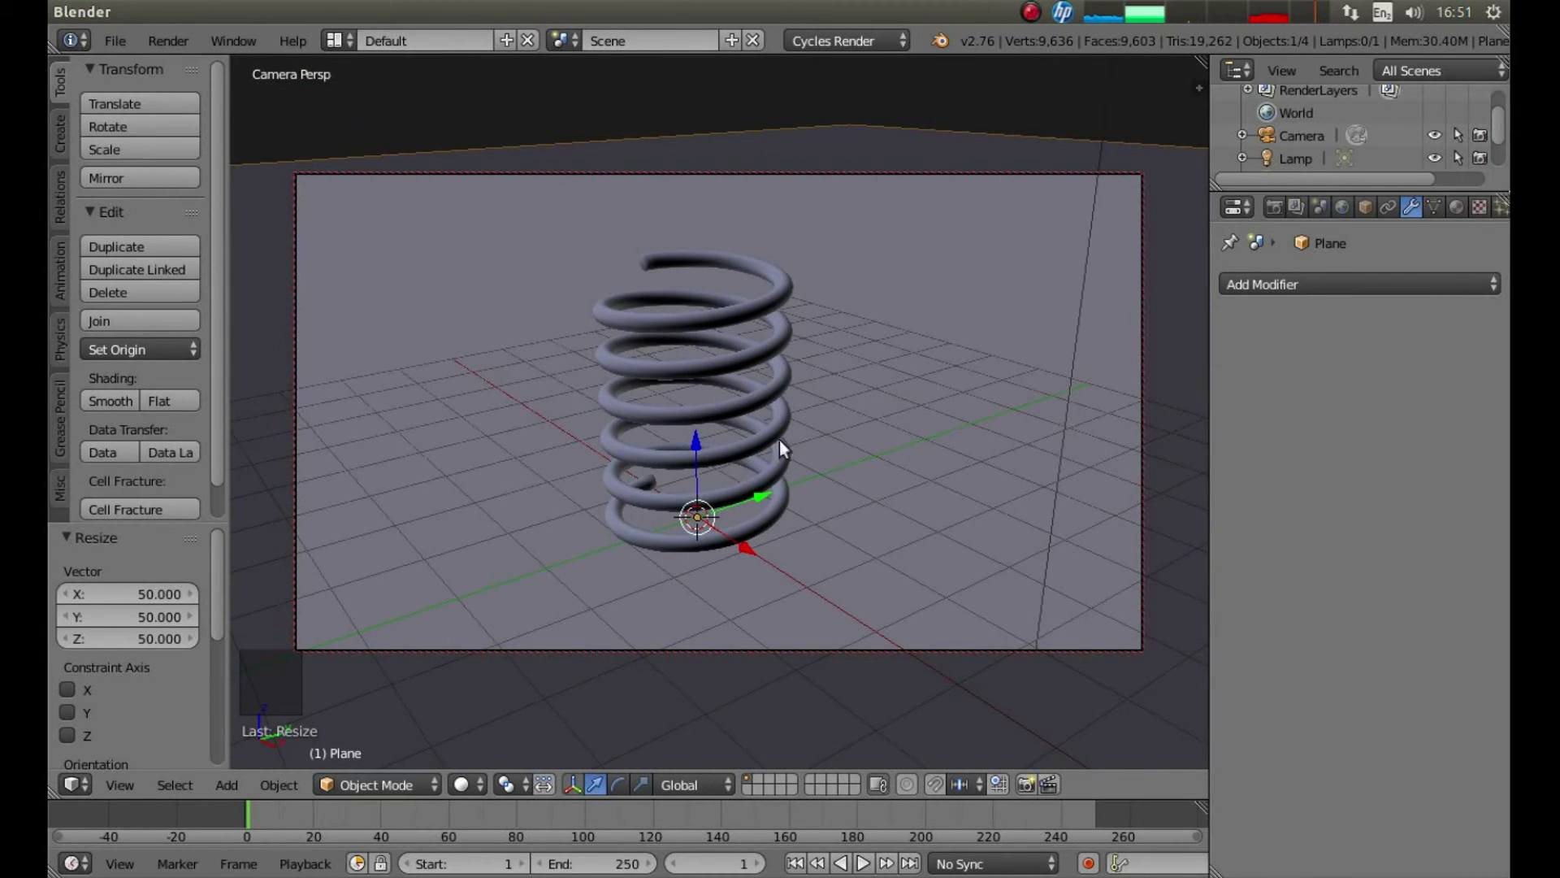
{"action": "scroll", "coordinate": [770, 439], "scroll_direction": "up", "scroll_amount": 2}
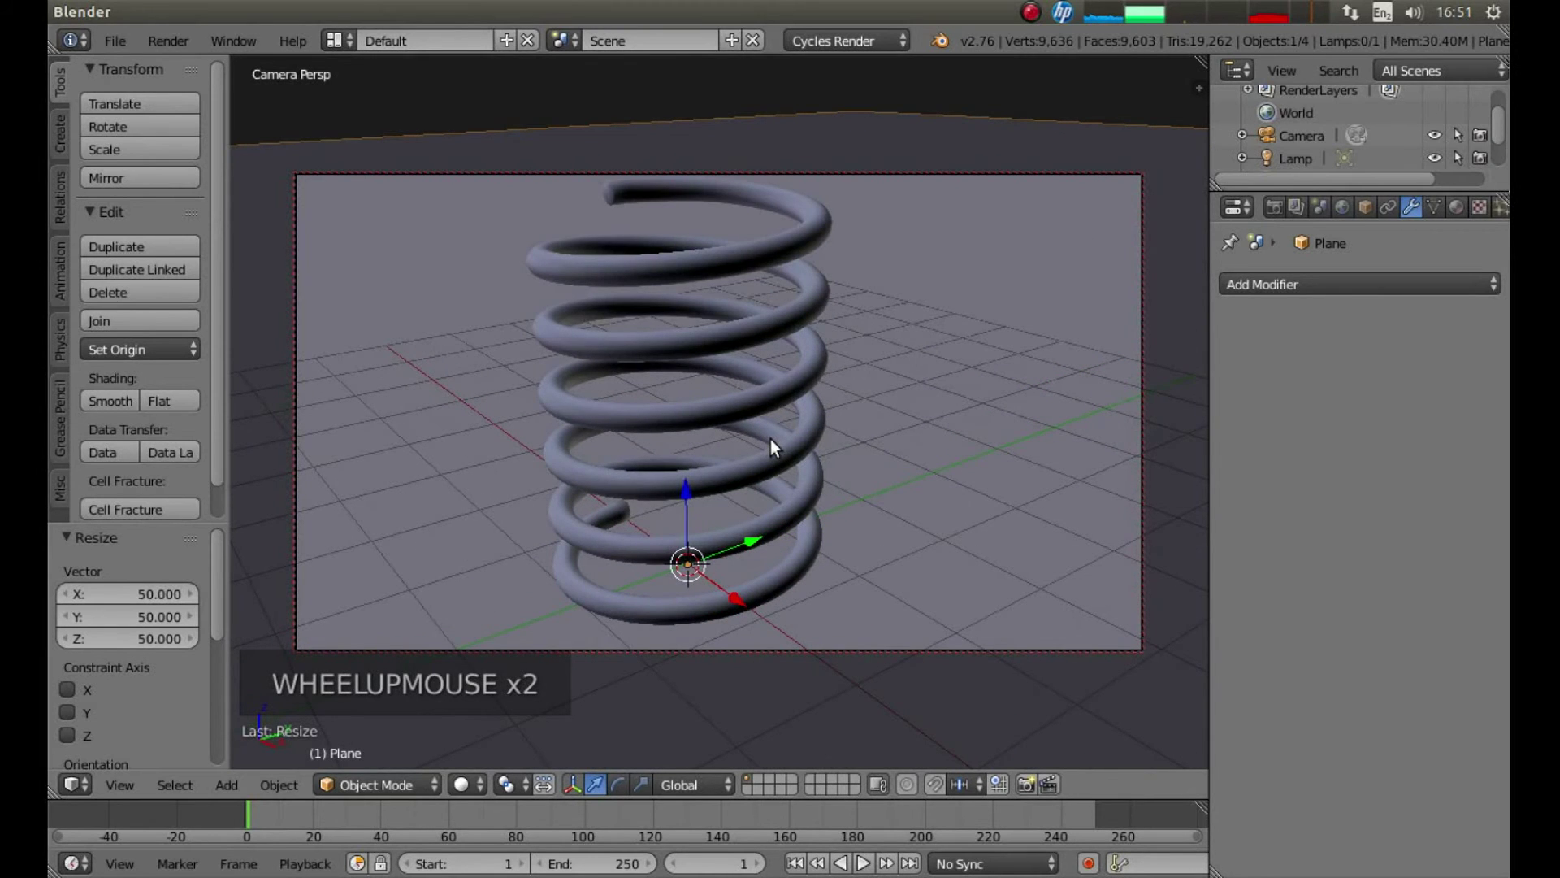
{"action": "scroll", "coordinate": [770, 438], "scroll_direction": "down", "scroll_amount": 1}
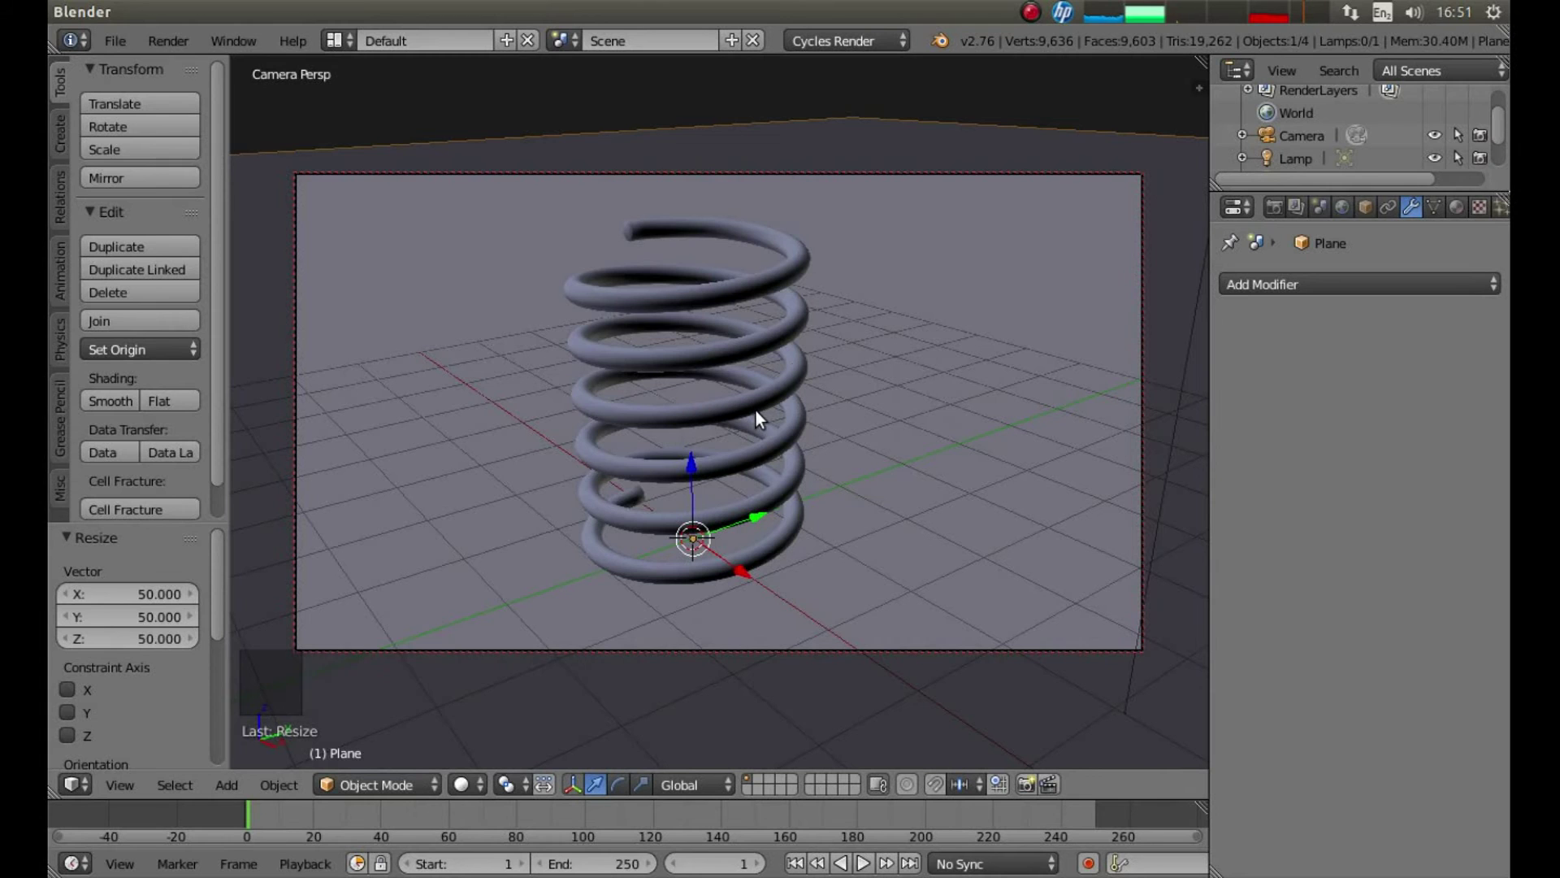
{"action": "middle_click_drag", "start_coordinate": [755, 411], "coordinate": [778, 386], "text": "ctrl"}
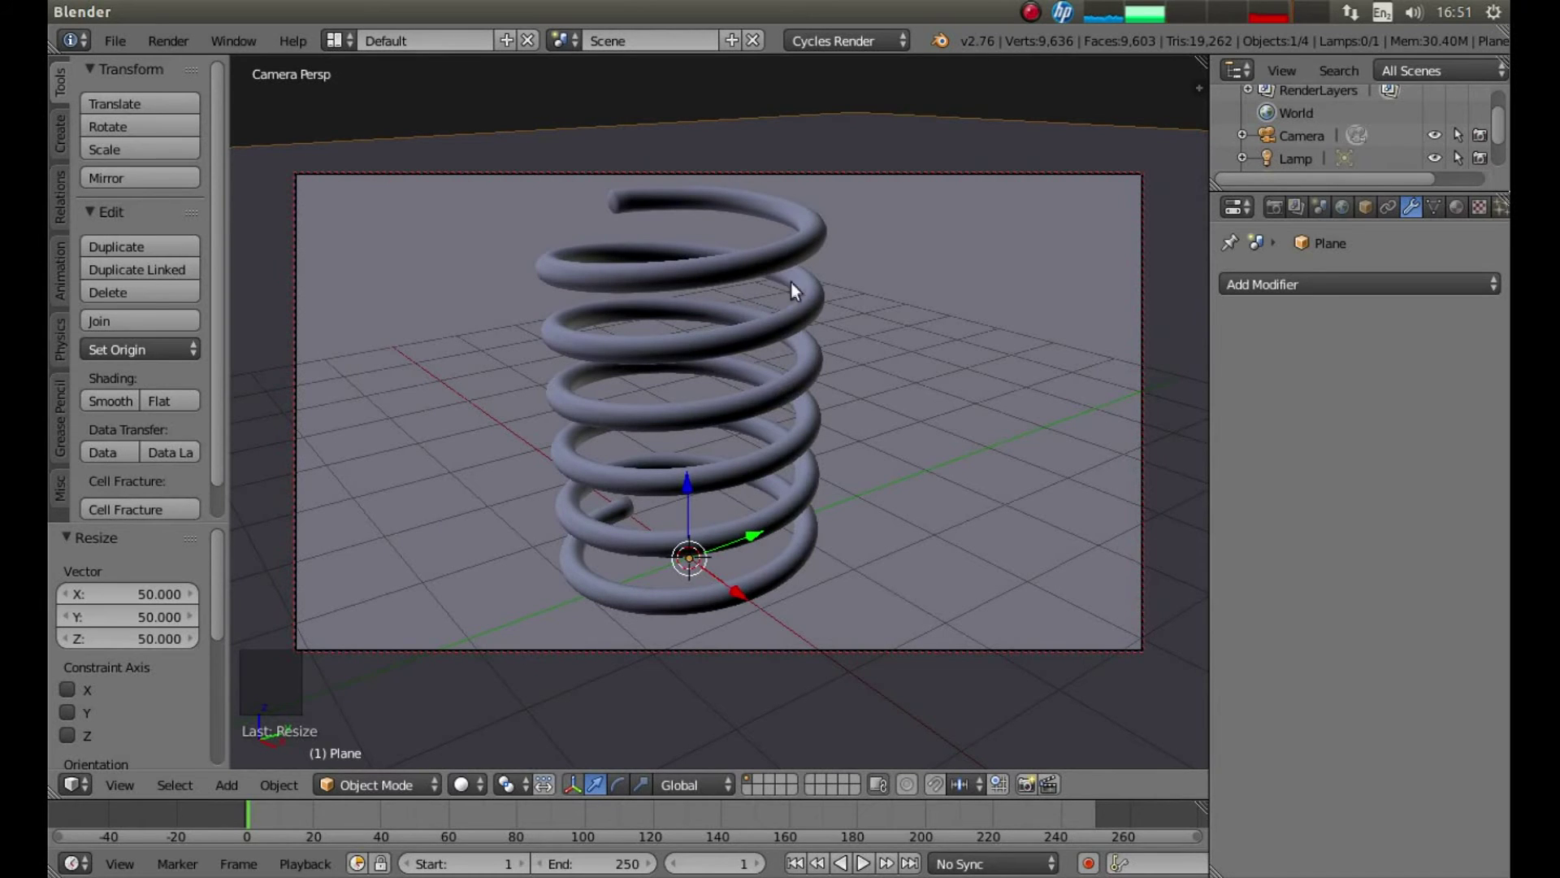
{"action": "middle_click_drag", "start_coordinate": [718, 344], "coordinate": [735, 352], "text": "shift"}
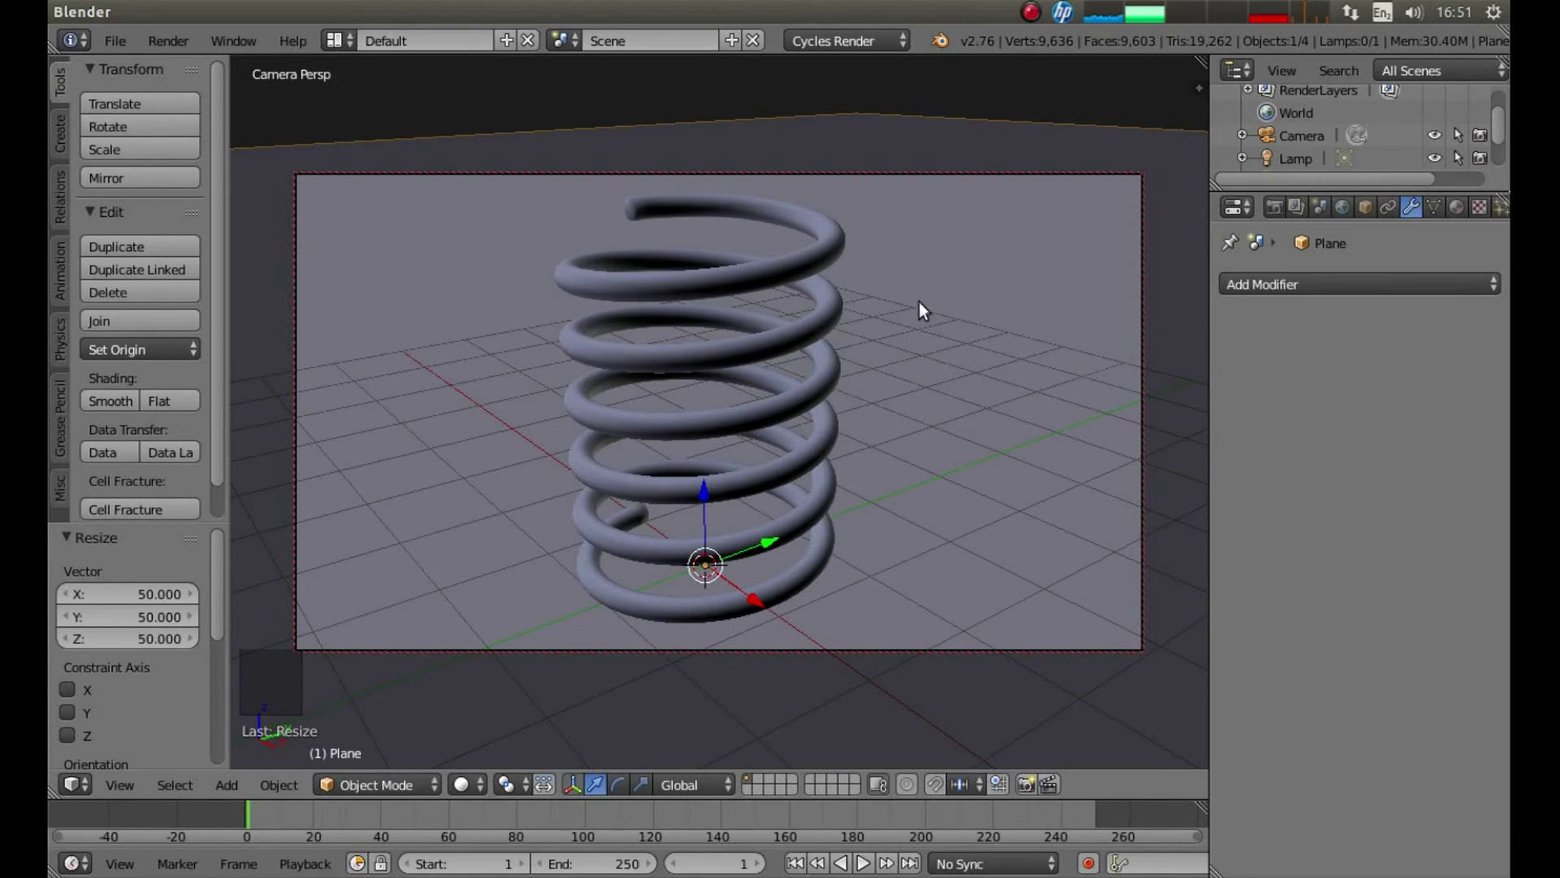
Step: Switch the viewport to Rendered shading for a live Cycles preview
{"action": "key", "text": "shift+z"}
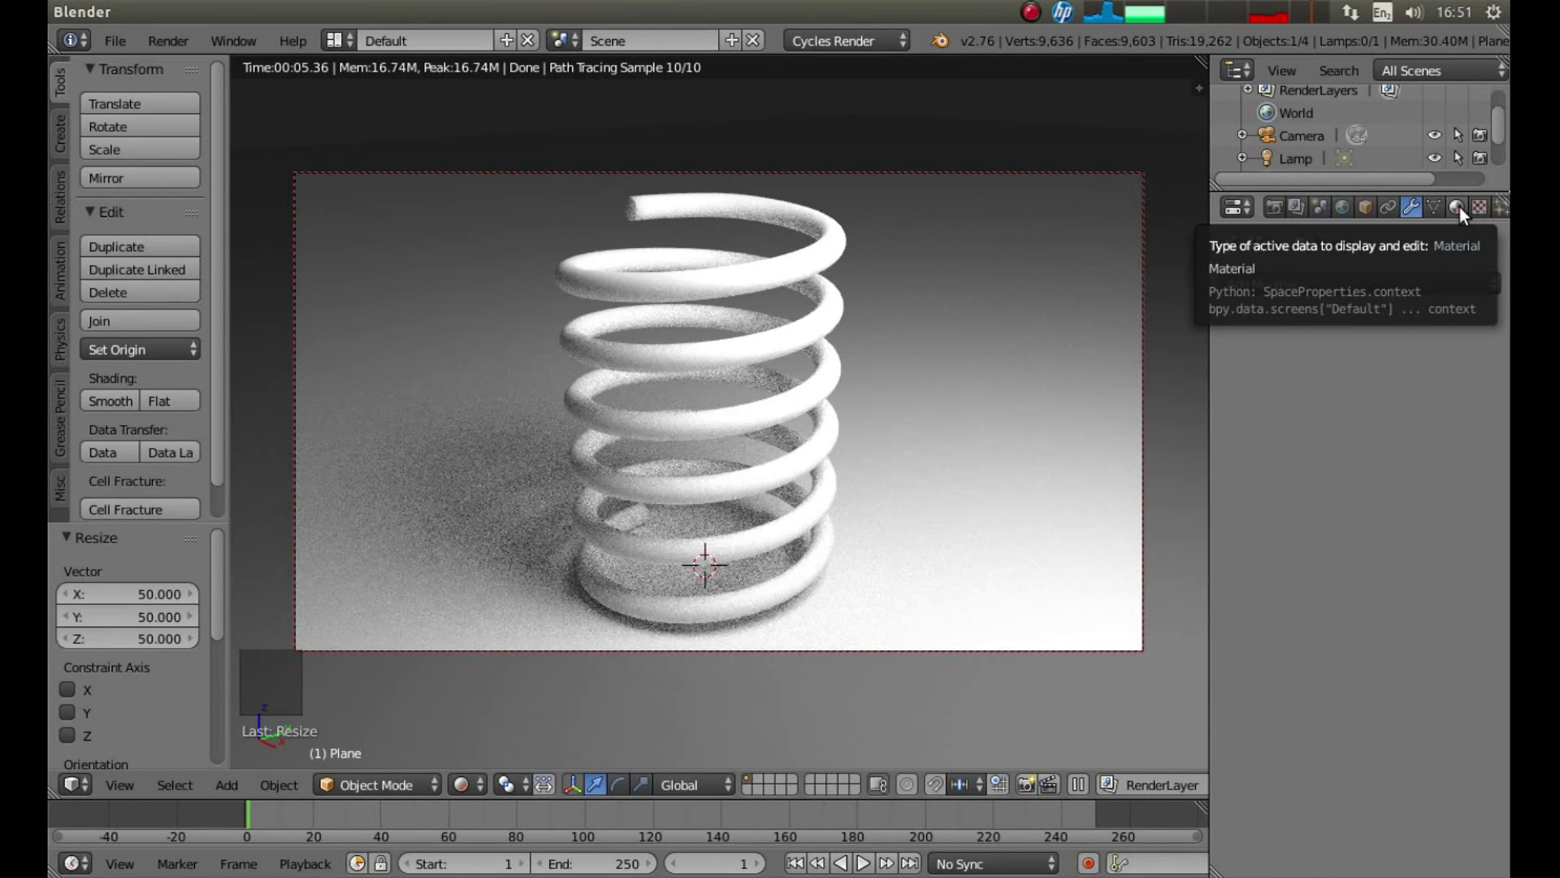
Step: Give the plane a new material coloured by a Checker Texture at scale 30
{"action": "left_click", "coordinate": [1457, 208]}
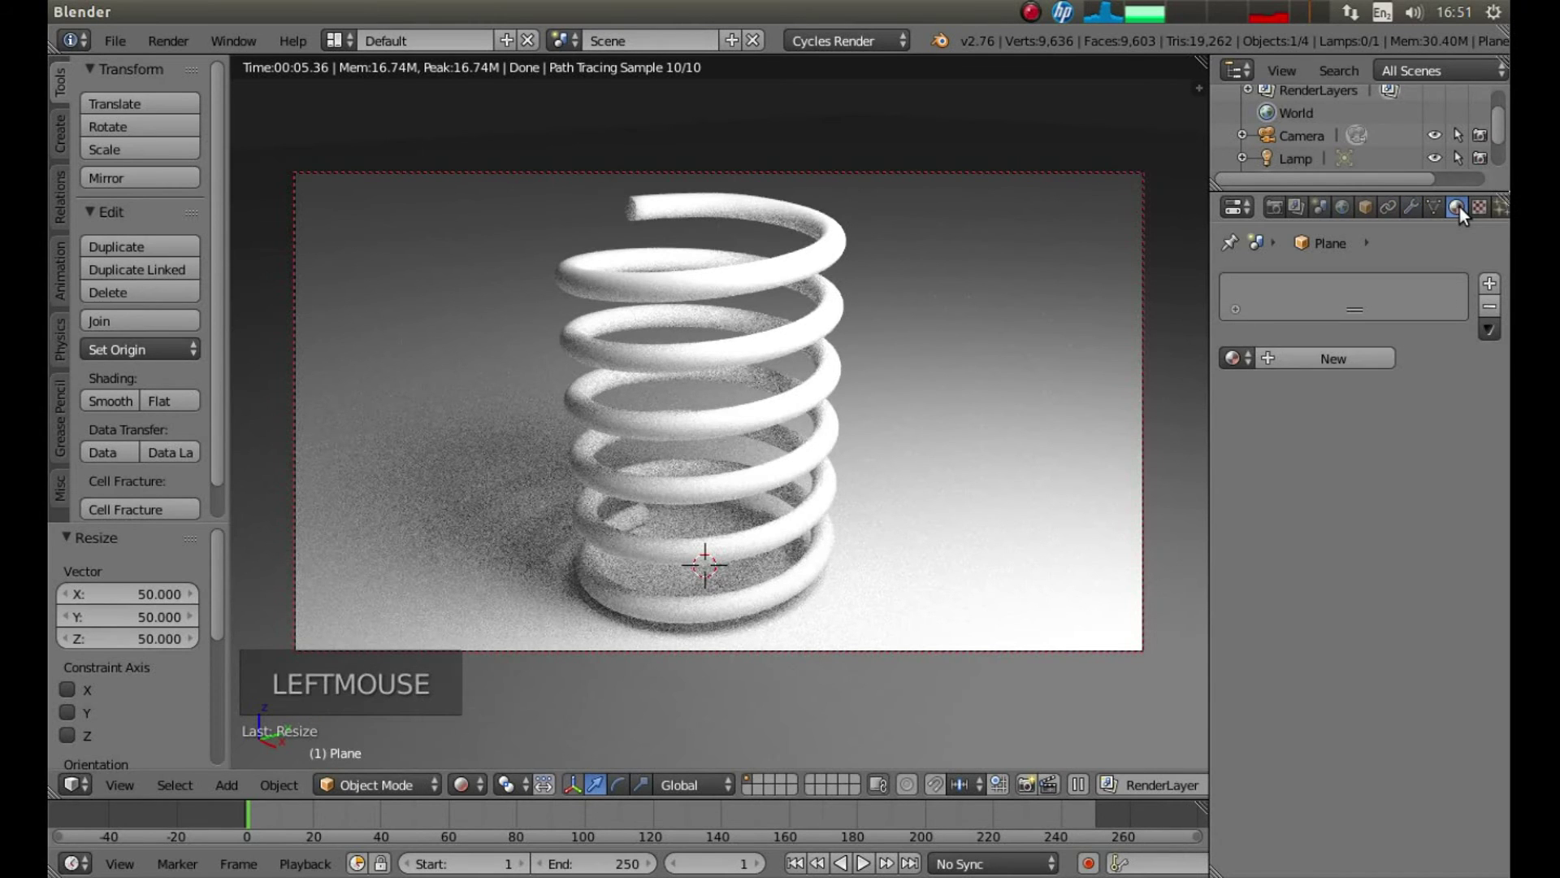
{"action": "left_click", "coordinate": [1282, 359]}
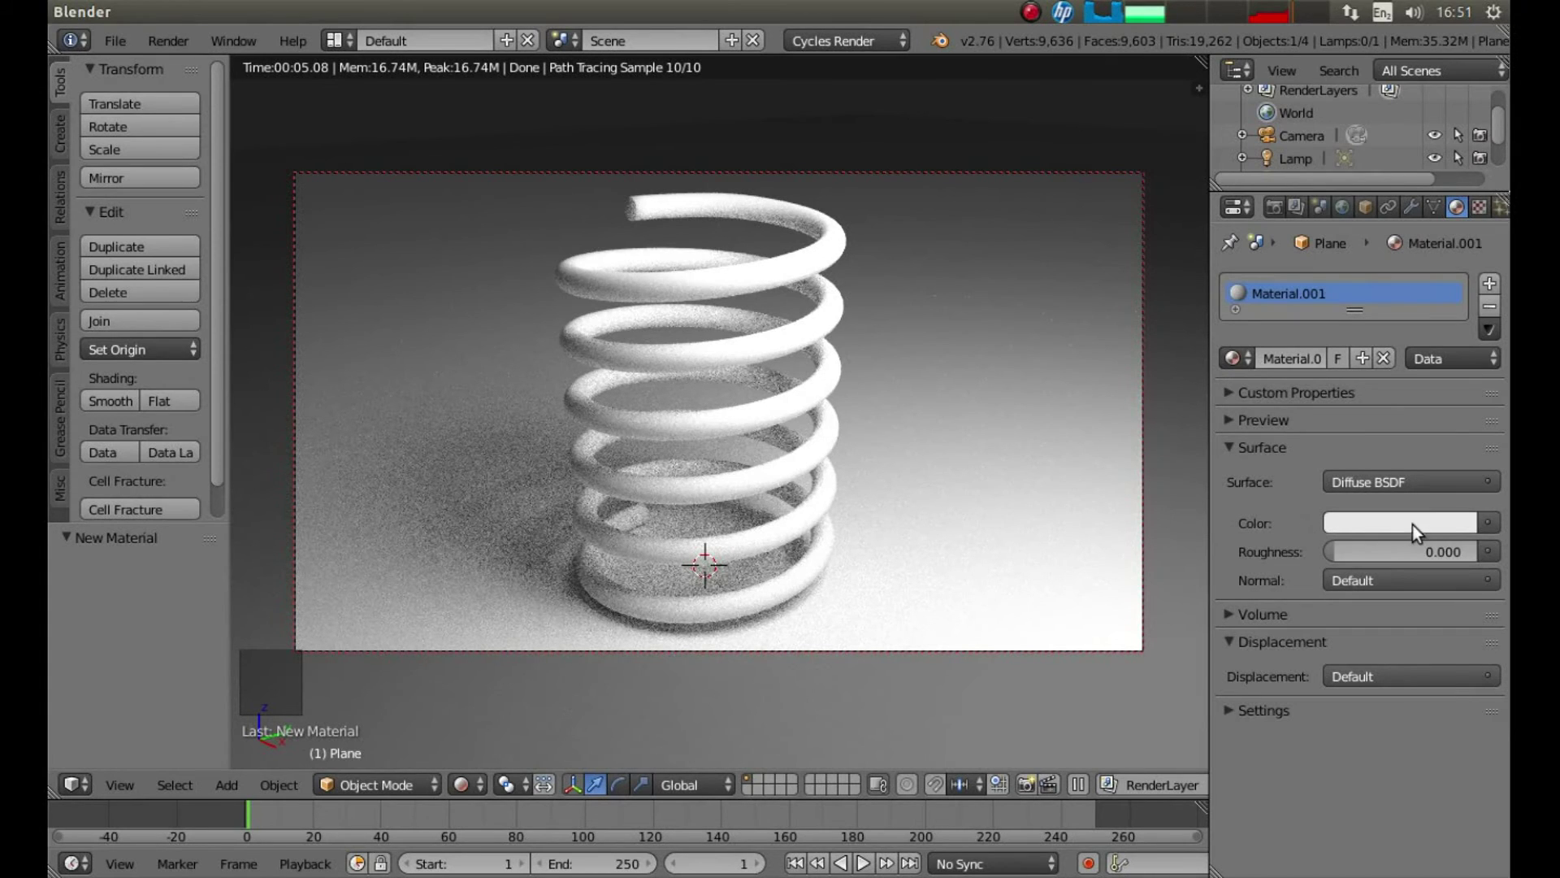
{"action": "left_click", "coordinate": [1488, 523]}
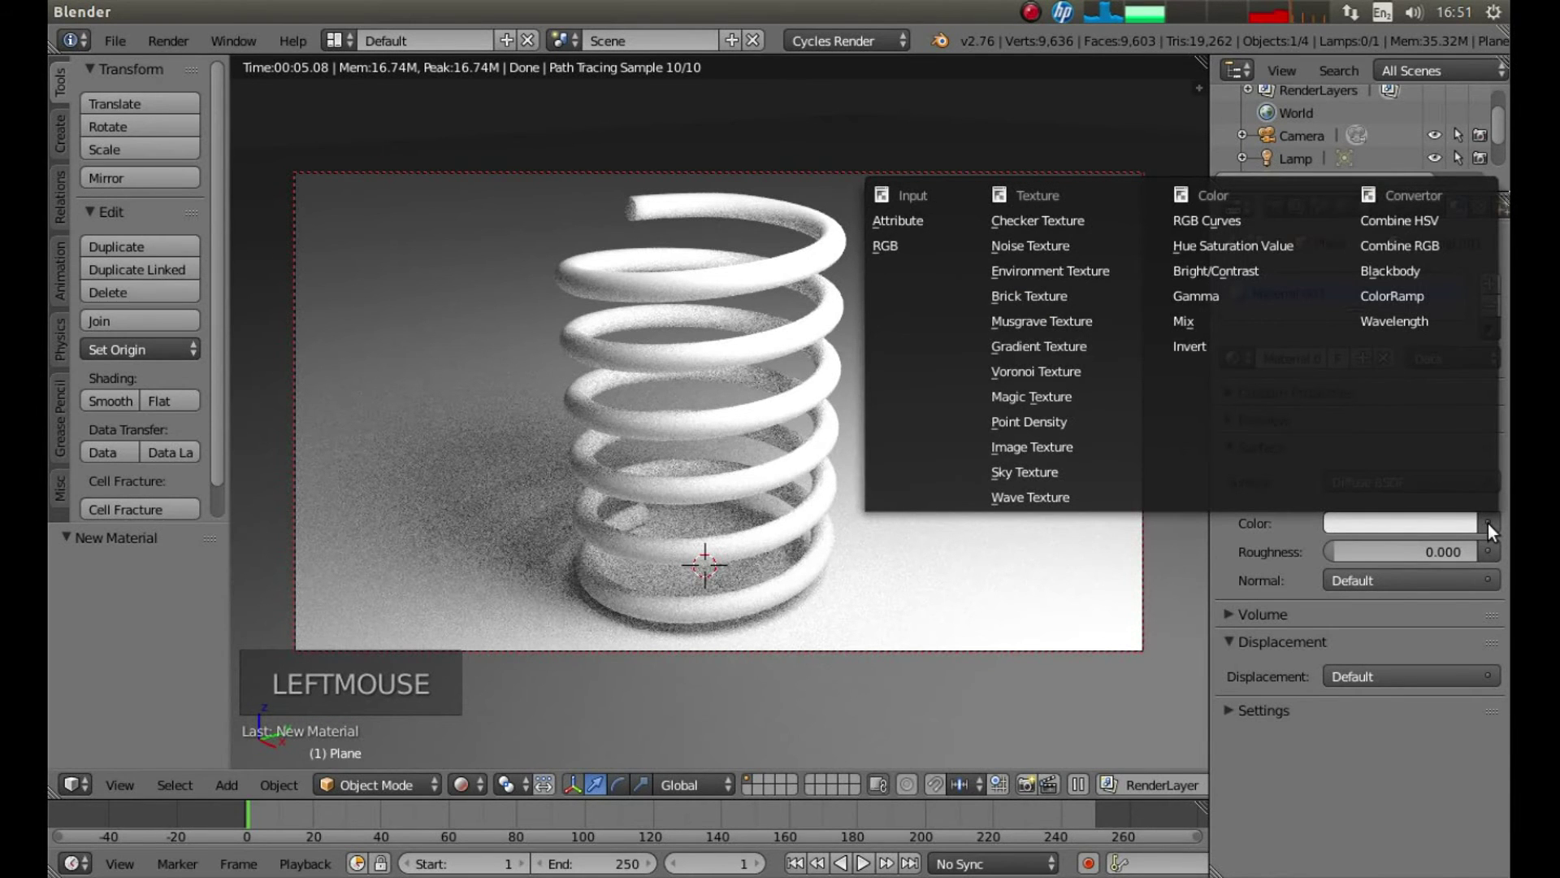
{"action": "left_click", "coordinate": [1051, 223]}
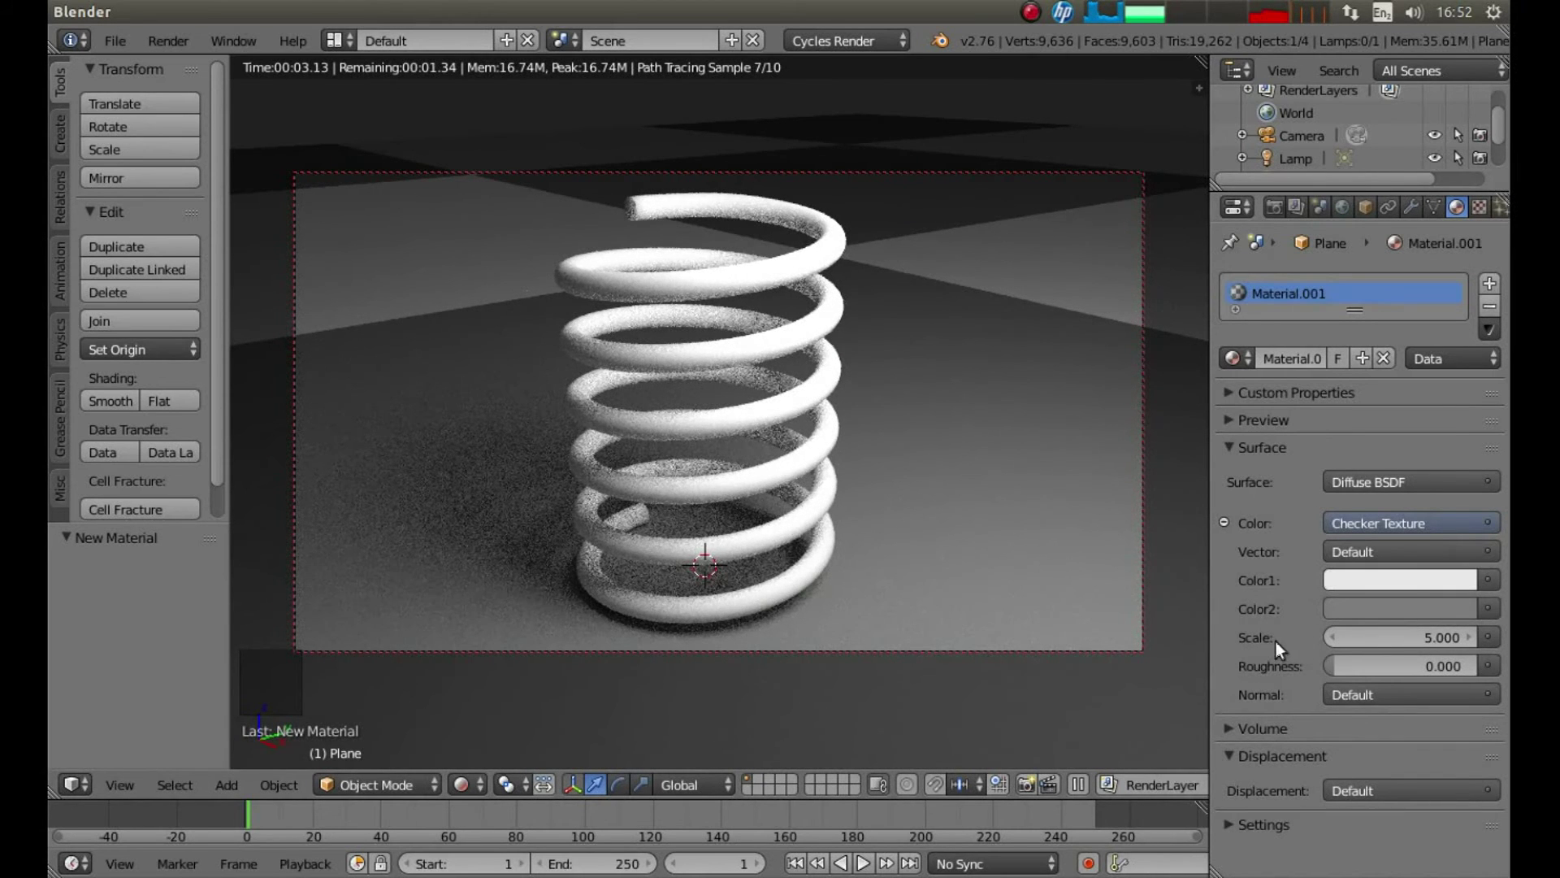
{"action": "left_click", "coordinate": [1412, 640]}
{"action": "type", "text": "30"}
{"action": "key", "text": "Return"}
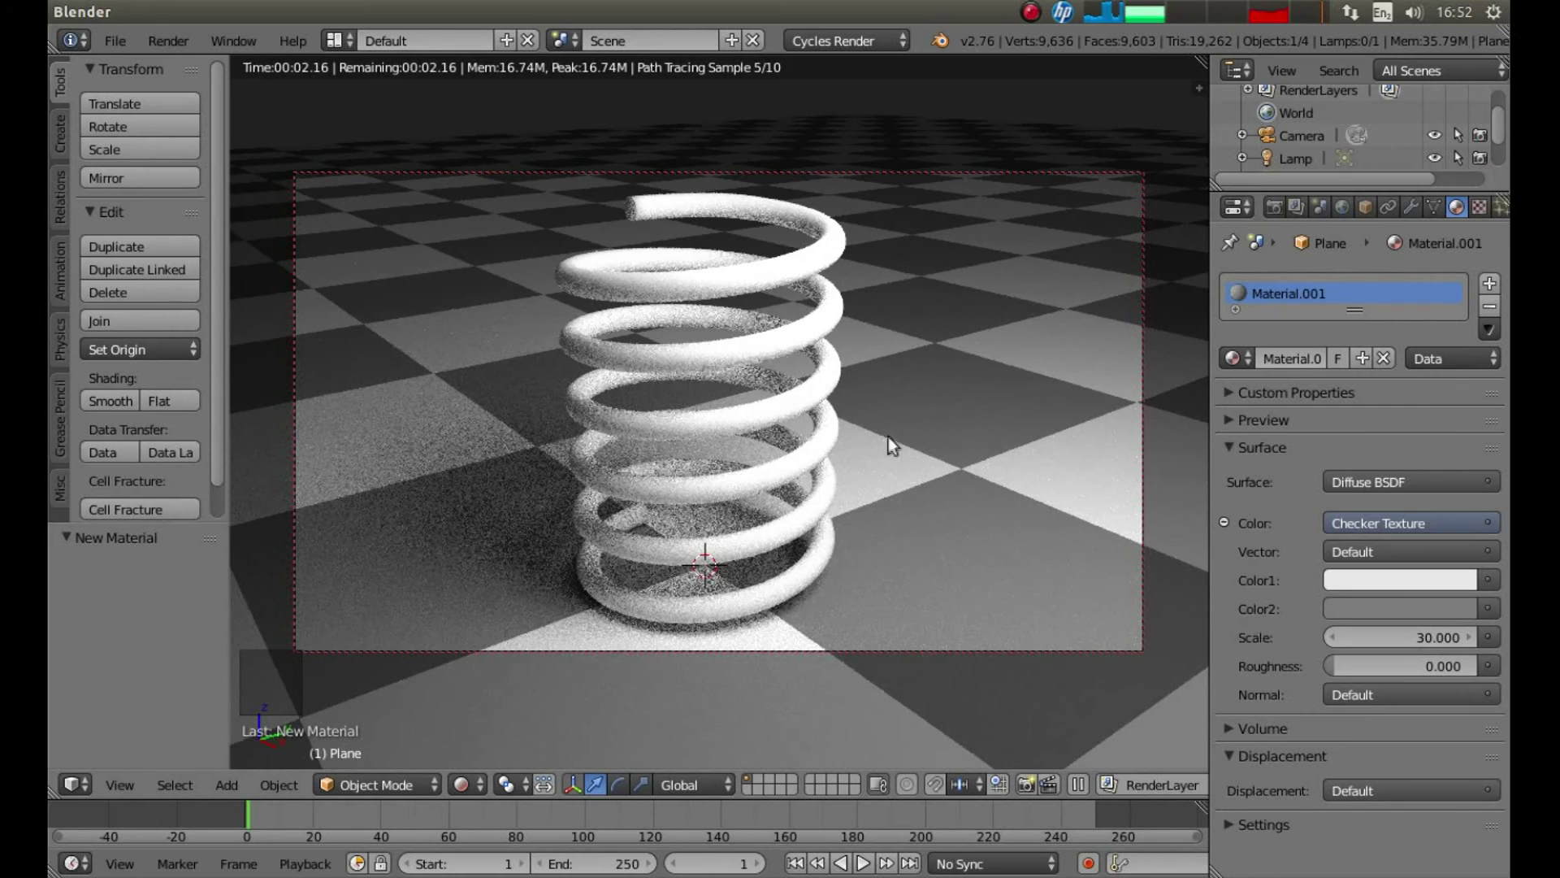
{"action": "key", "text": "z"}
{"action": "key", "text": "z"}
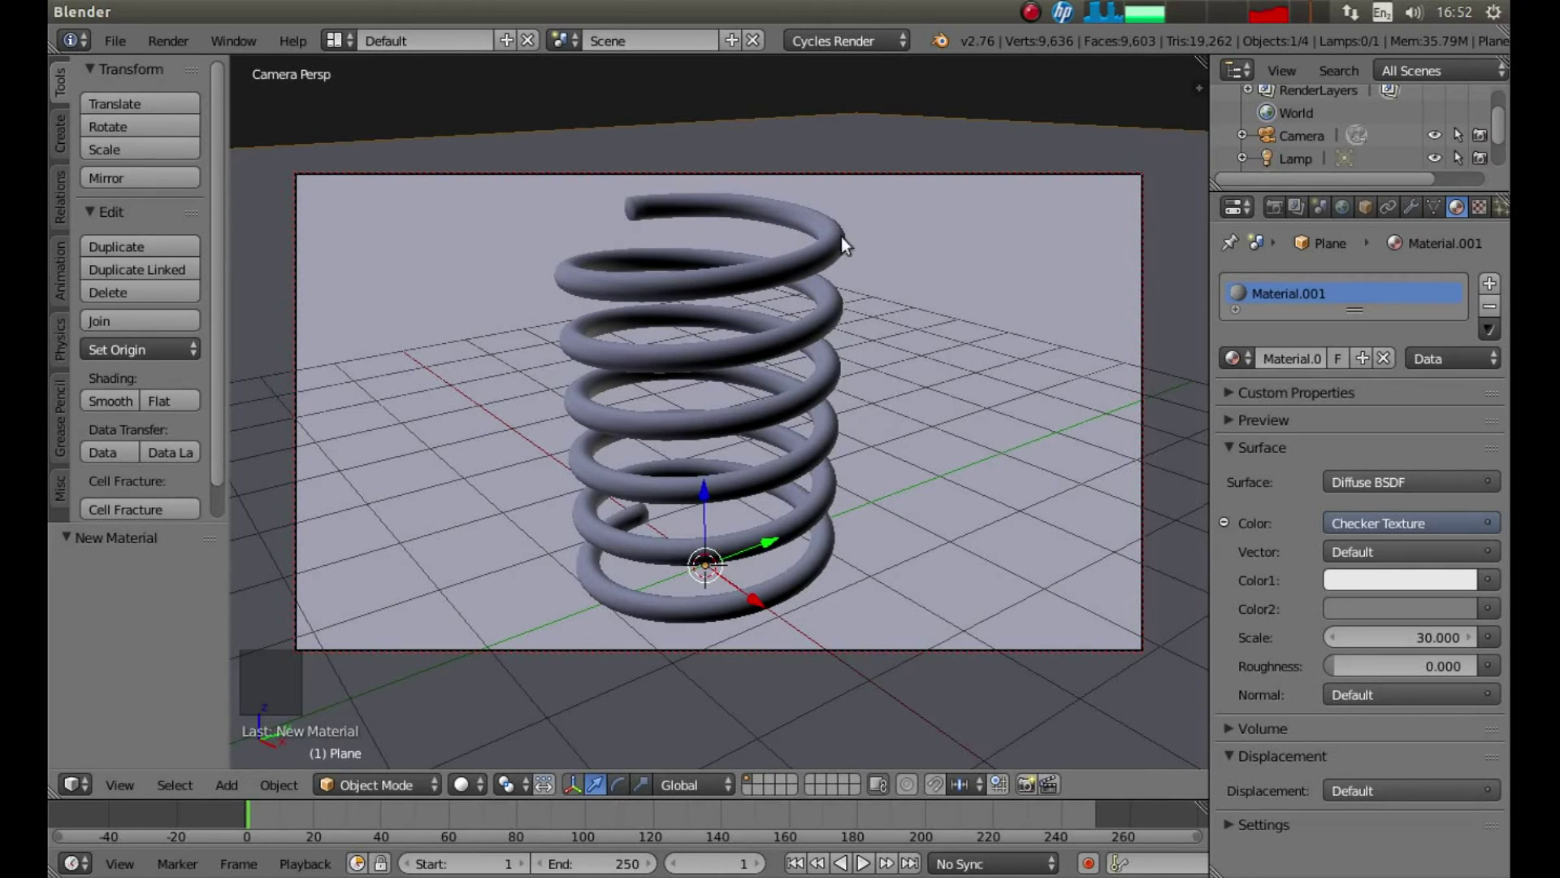
Step: Give the spring a new Glossy BSDF material with roughness 0.25, previewed in rendered view
{"action": "right_click", "coordinate": [701, 355]}
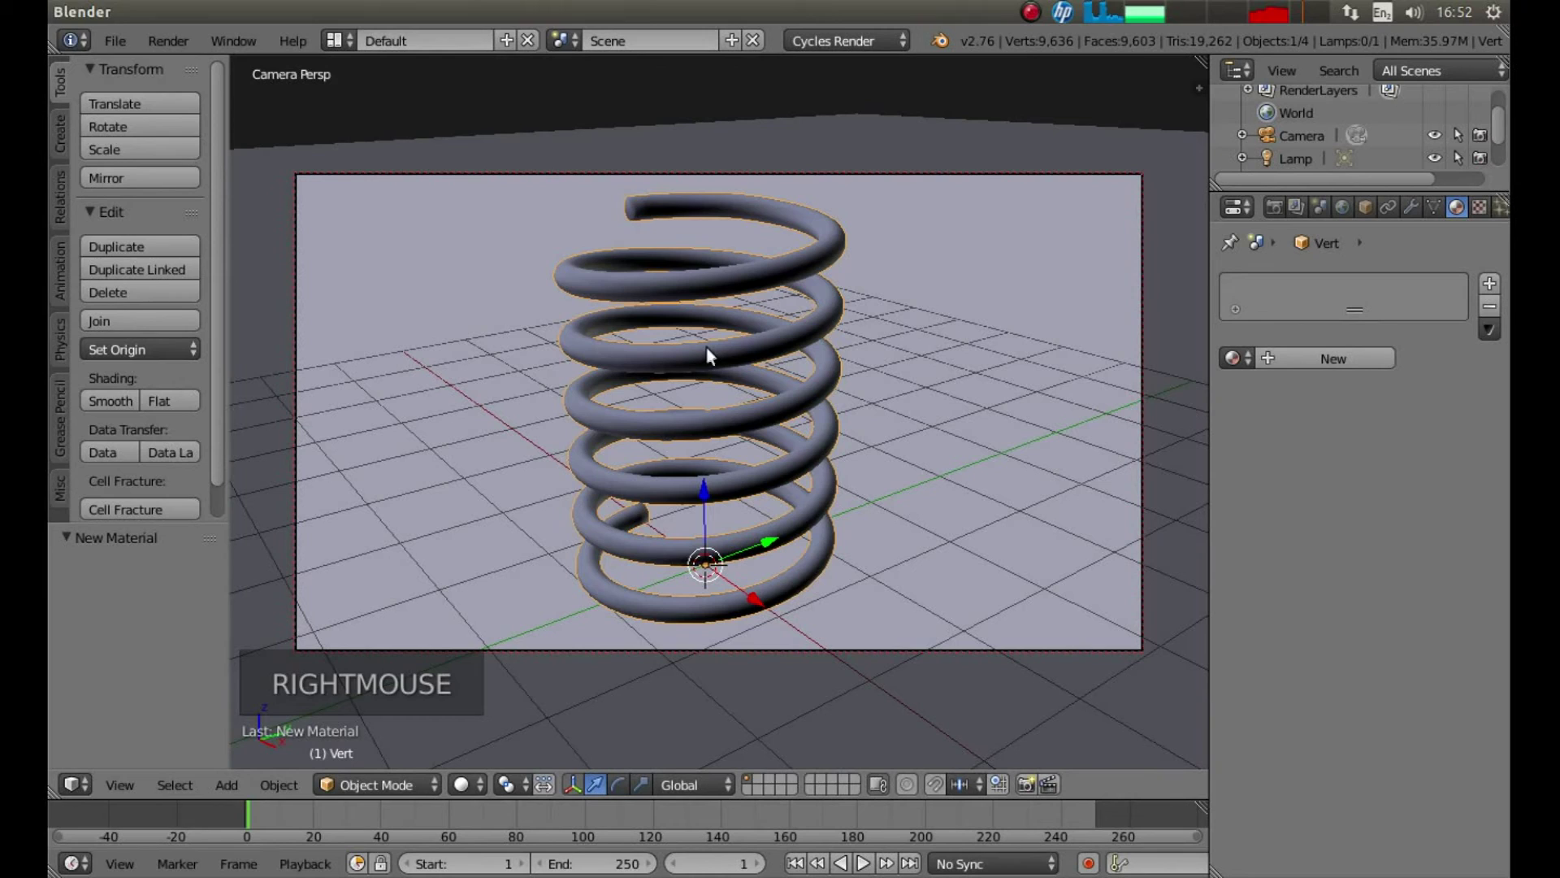
{"action": "key", "text": "shift+z"}
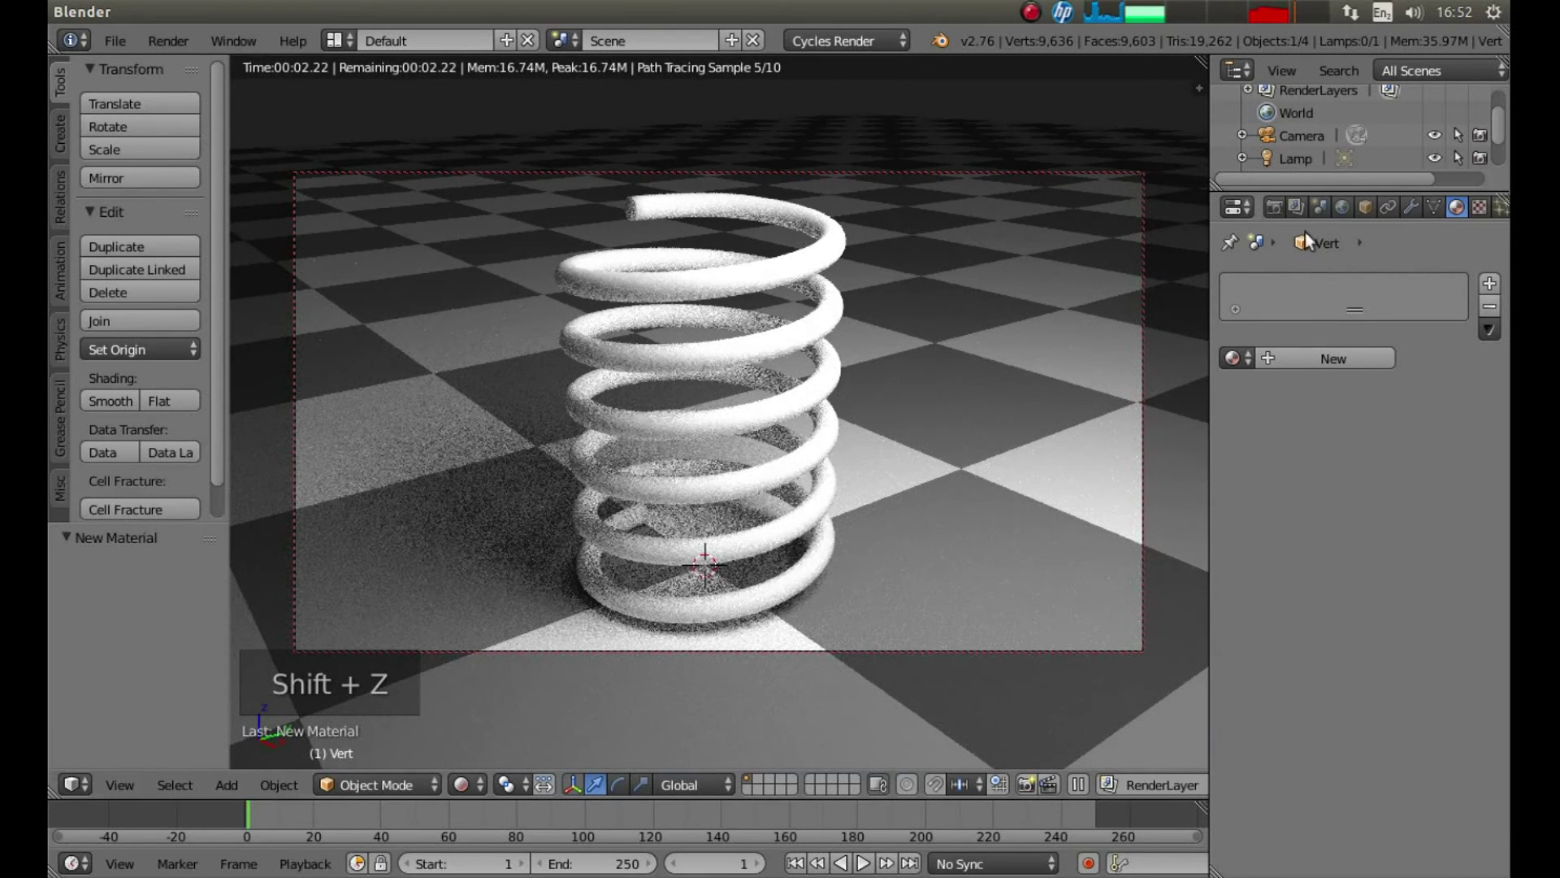
{"action": "left_click", "coordinate": [1308, 353]}
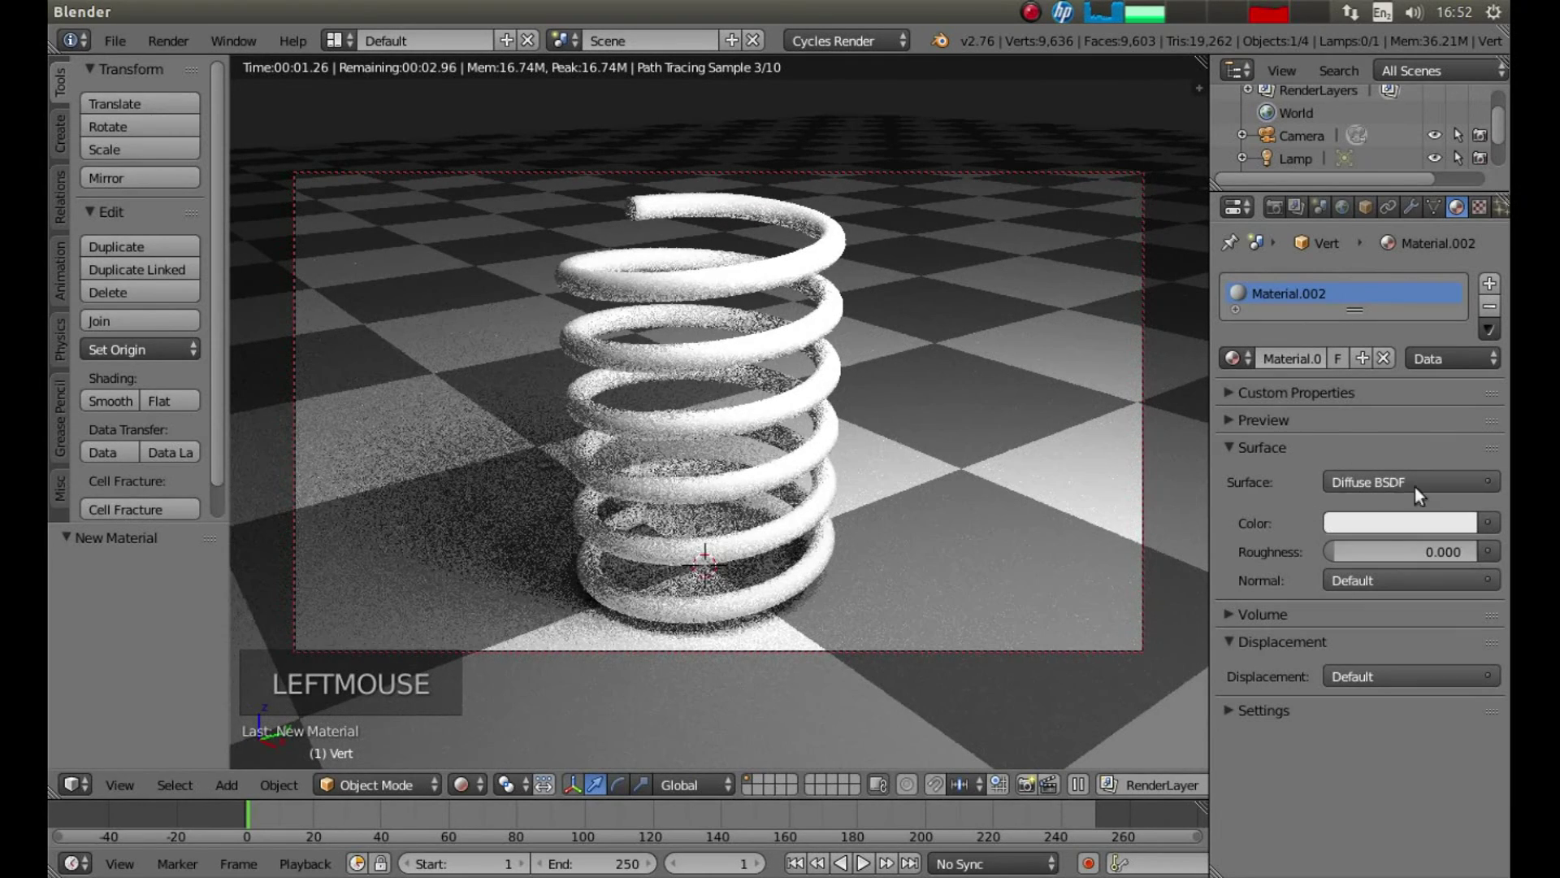
{"action": "left_click", "coordinate": [1373, 478]}
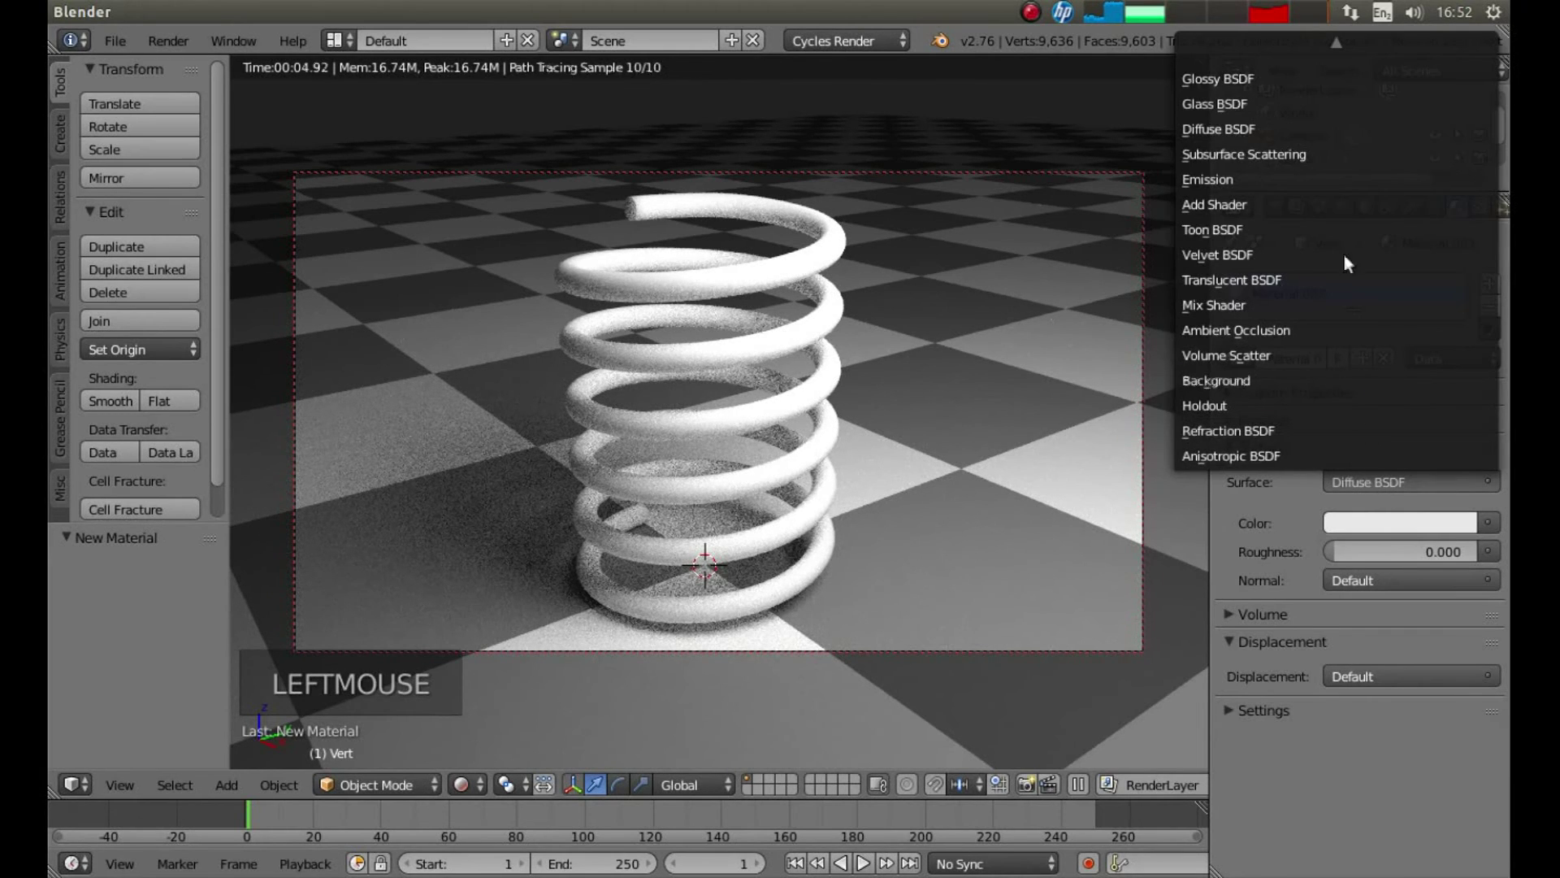
{"action": "mouse_move", "coordinate": [1331, 29]}
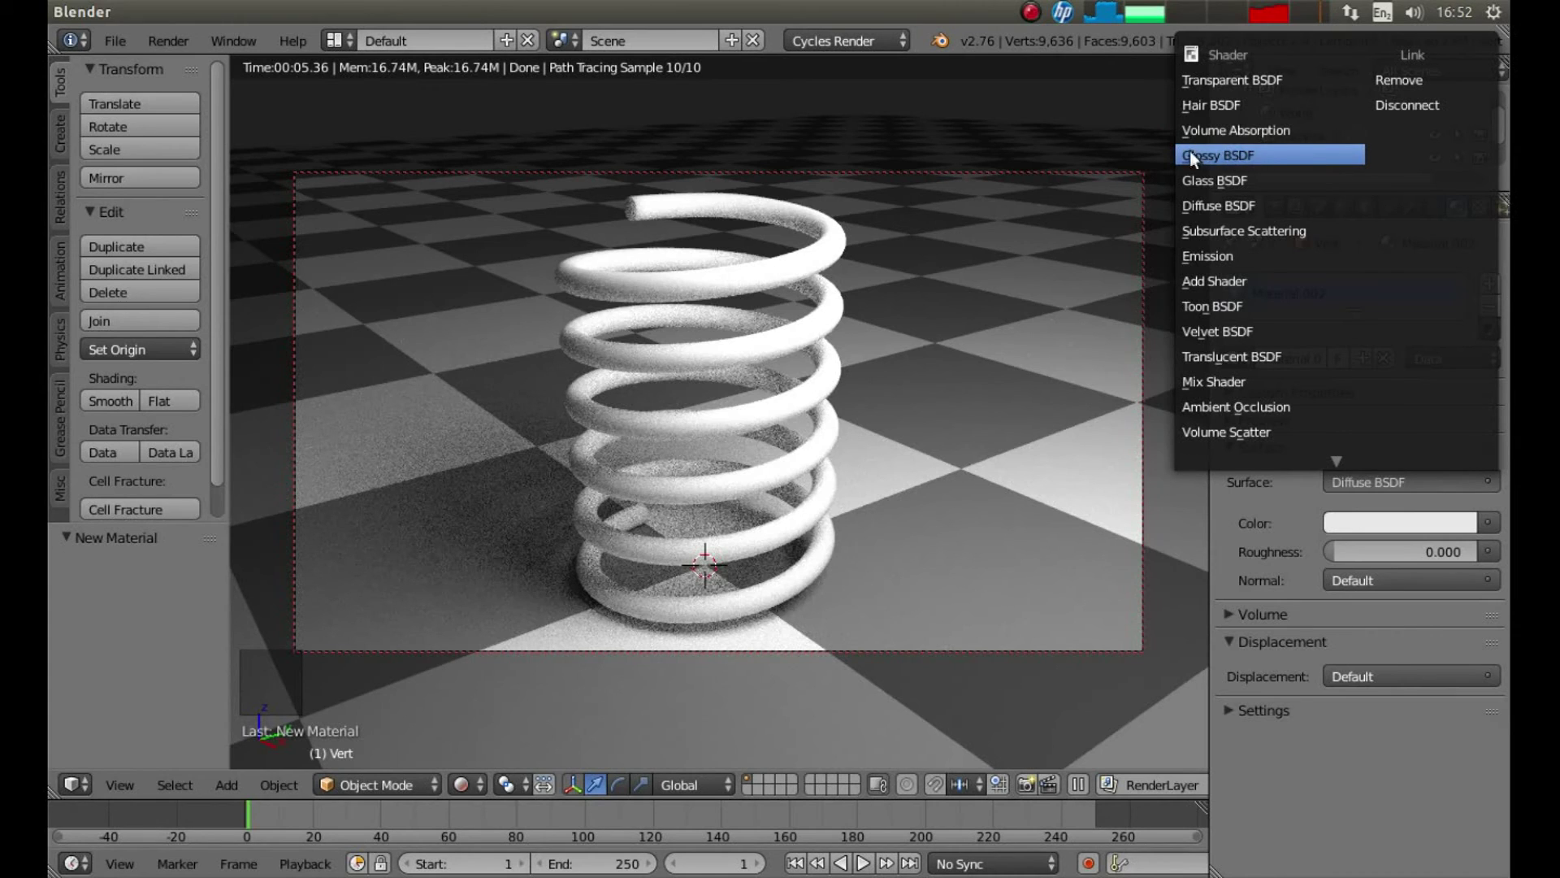
{"action": "left_click", "coordinate": [1232, 157]}
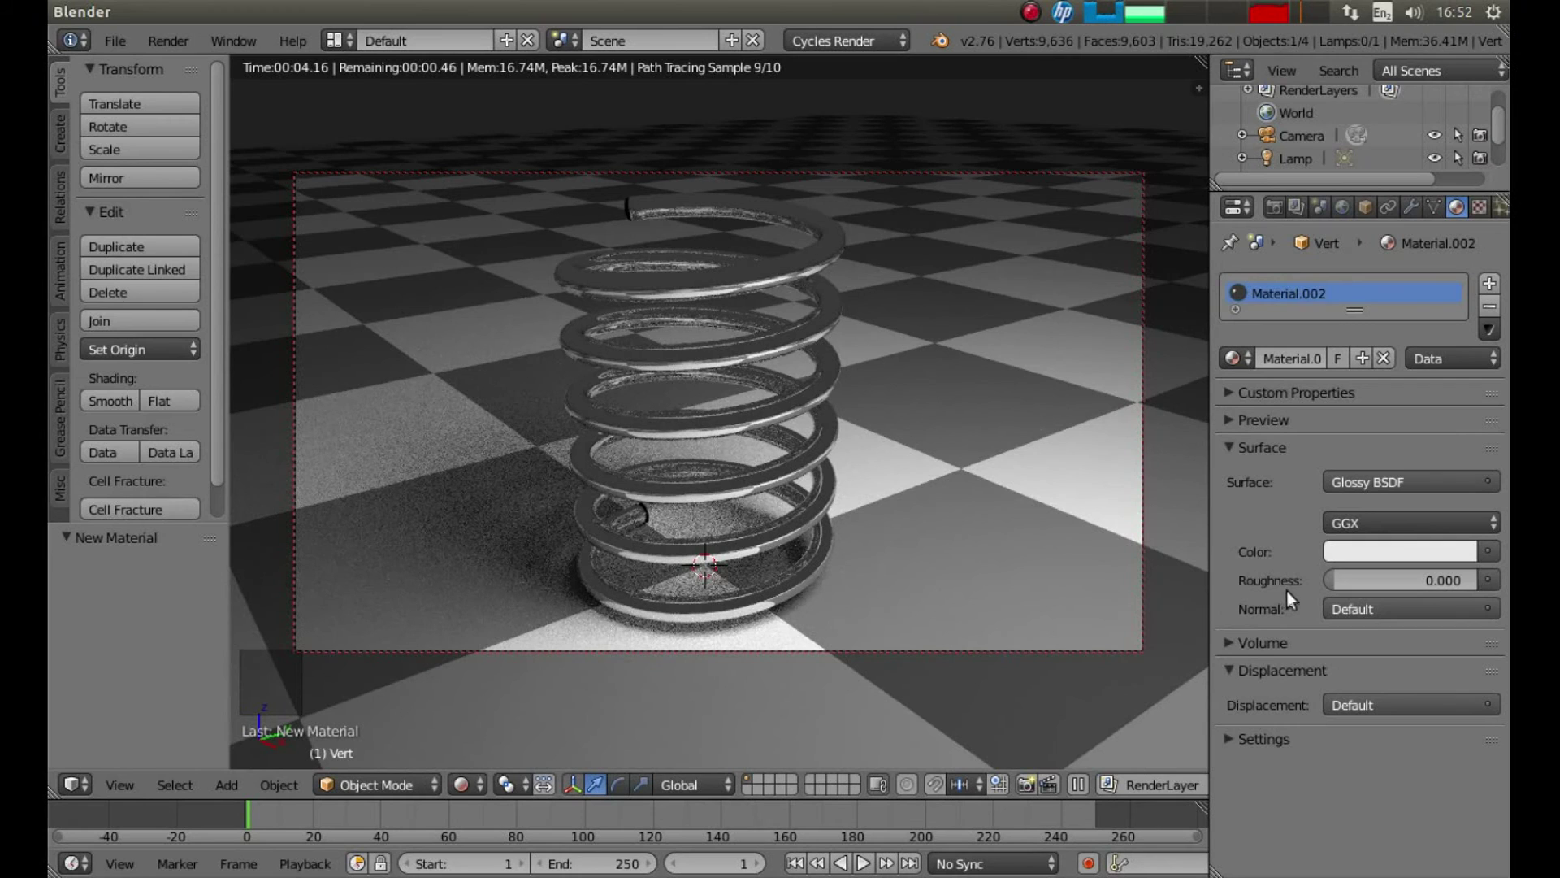
{"action": "left_click", "coordinate": [1416, 582]}
{"action": "key", "text": "BackSpace"}
{"action": "type", "text": ".25"}
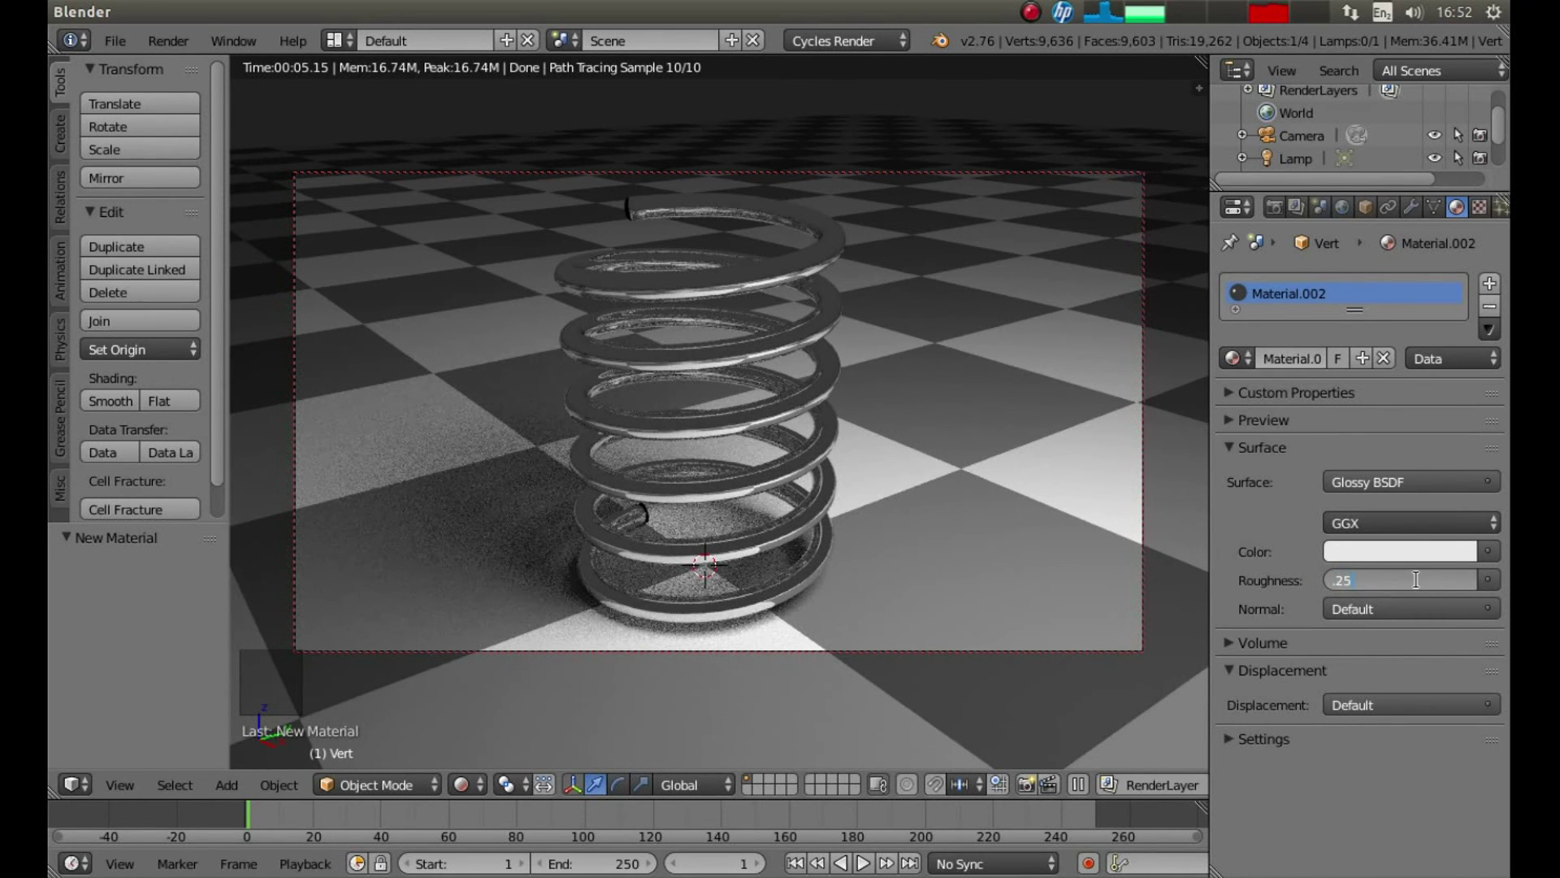
{"action": "key", "text": "Return"}
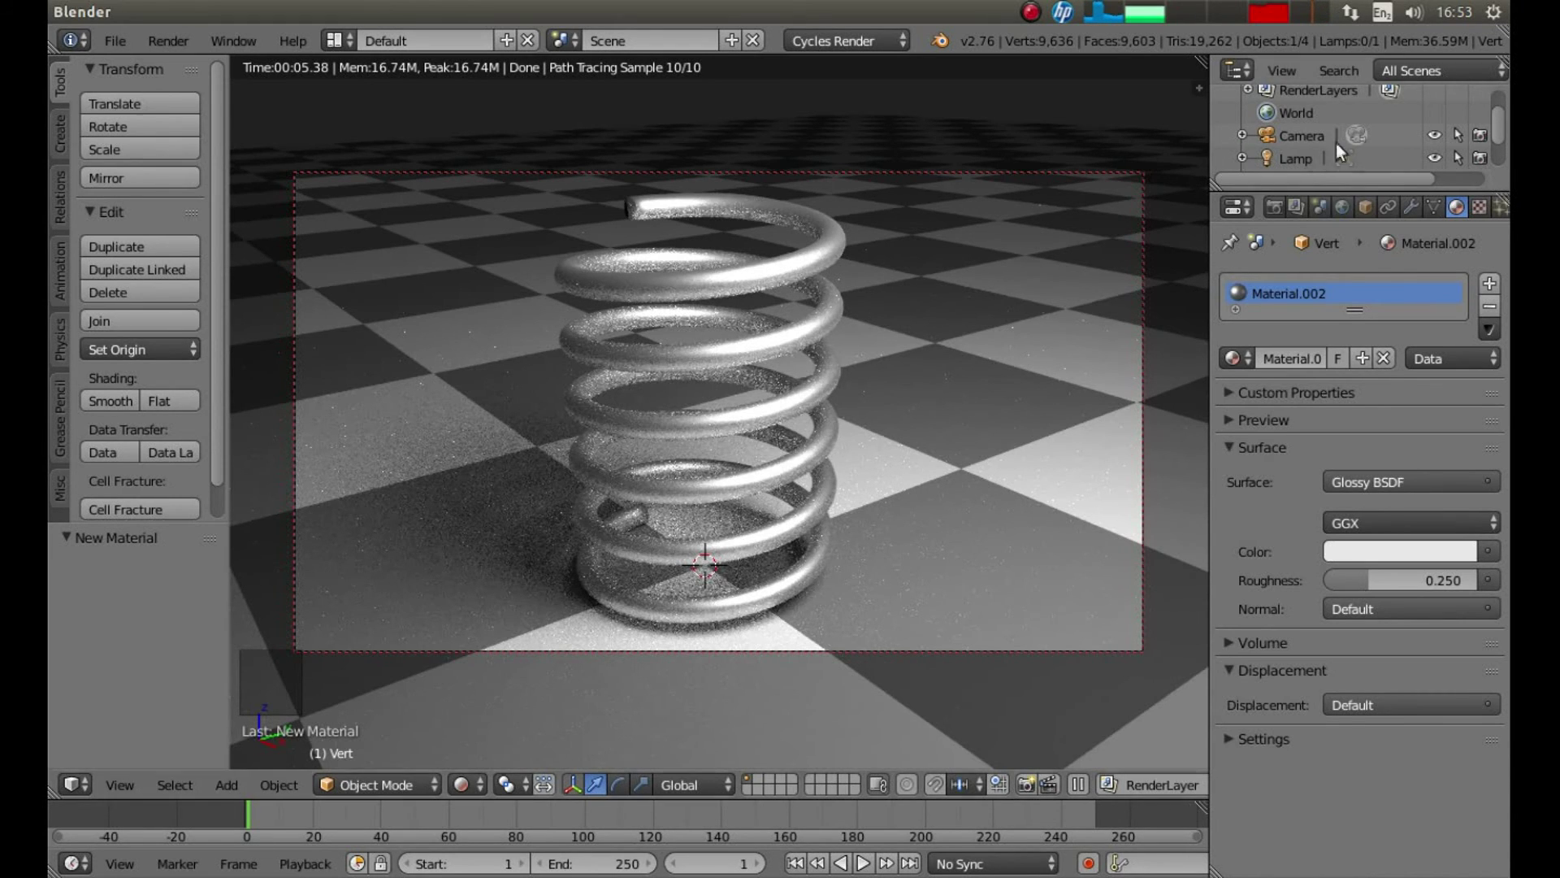
Step: Set the Cycles render samples to 500 in the Sampling settings
{"action": "left_click", "coordinate": [1275, 208]}
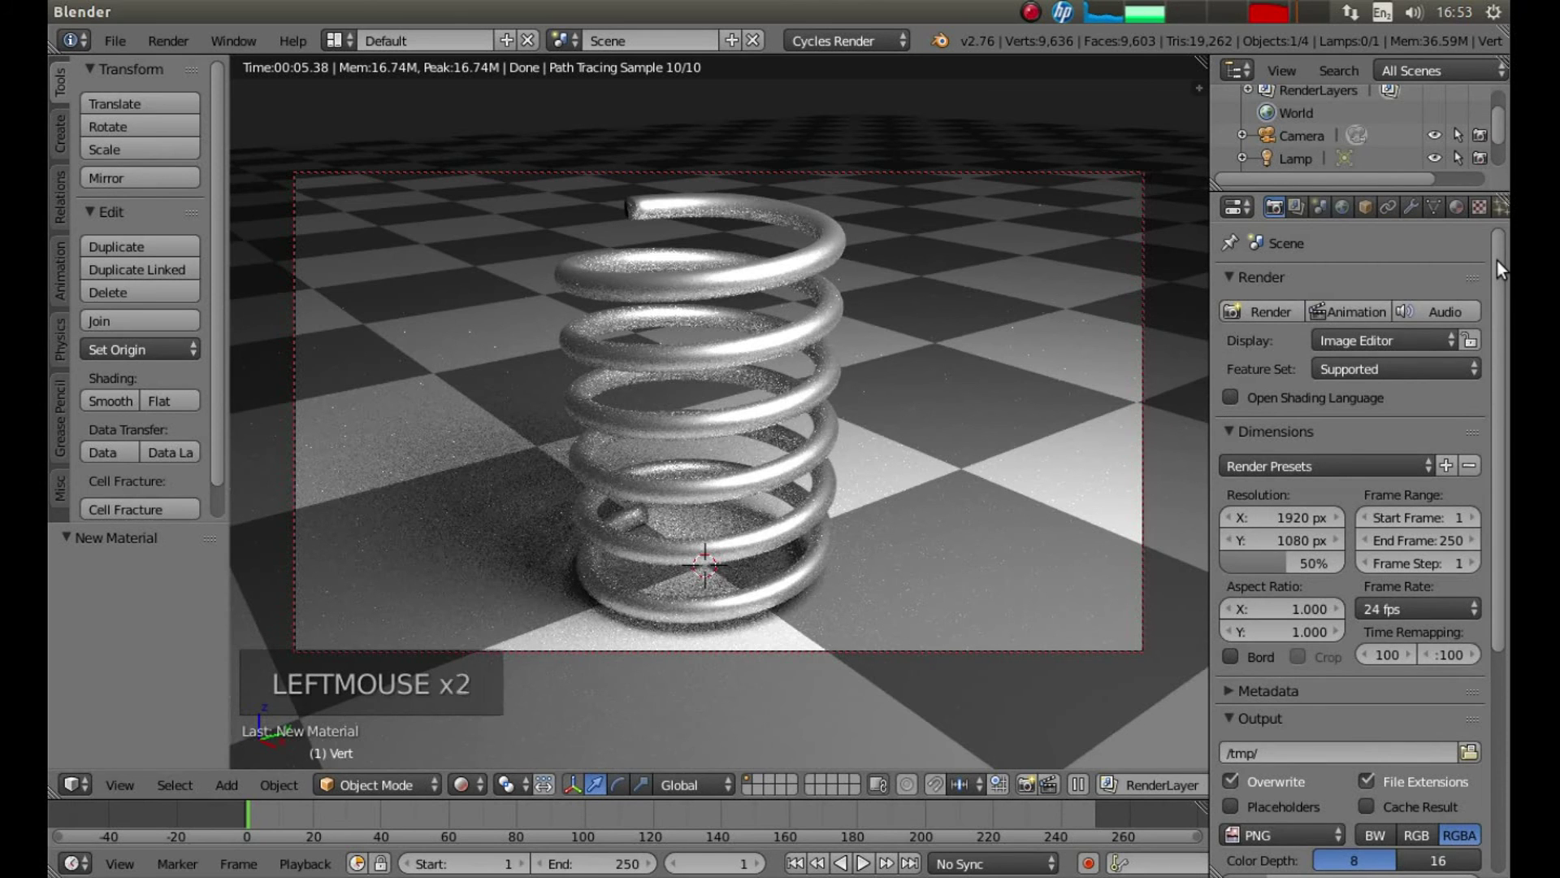
{"action": "left_click_drag", "start_coordinate": [1498, 261], "coordinate": [1497, 507]}
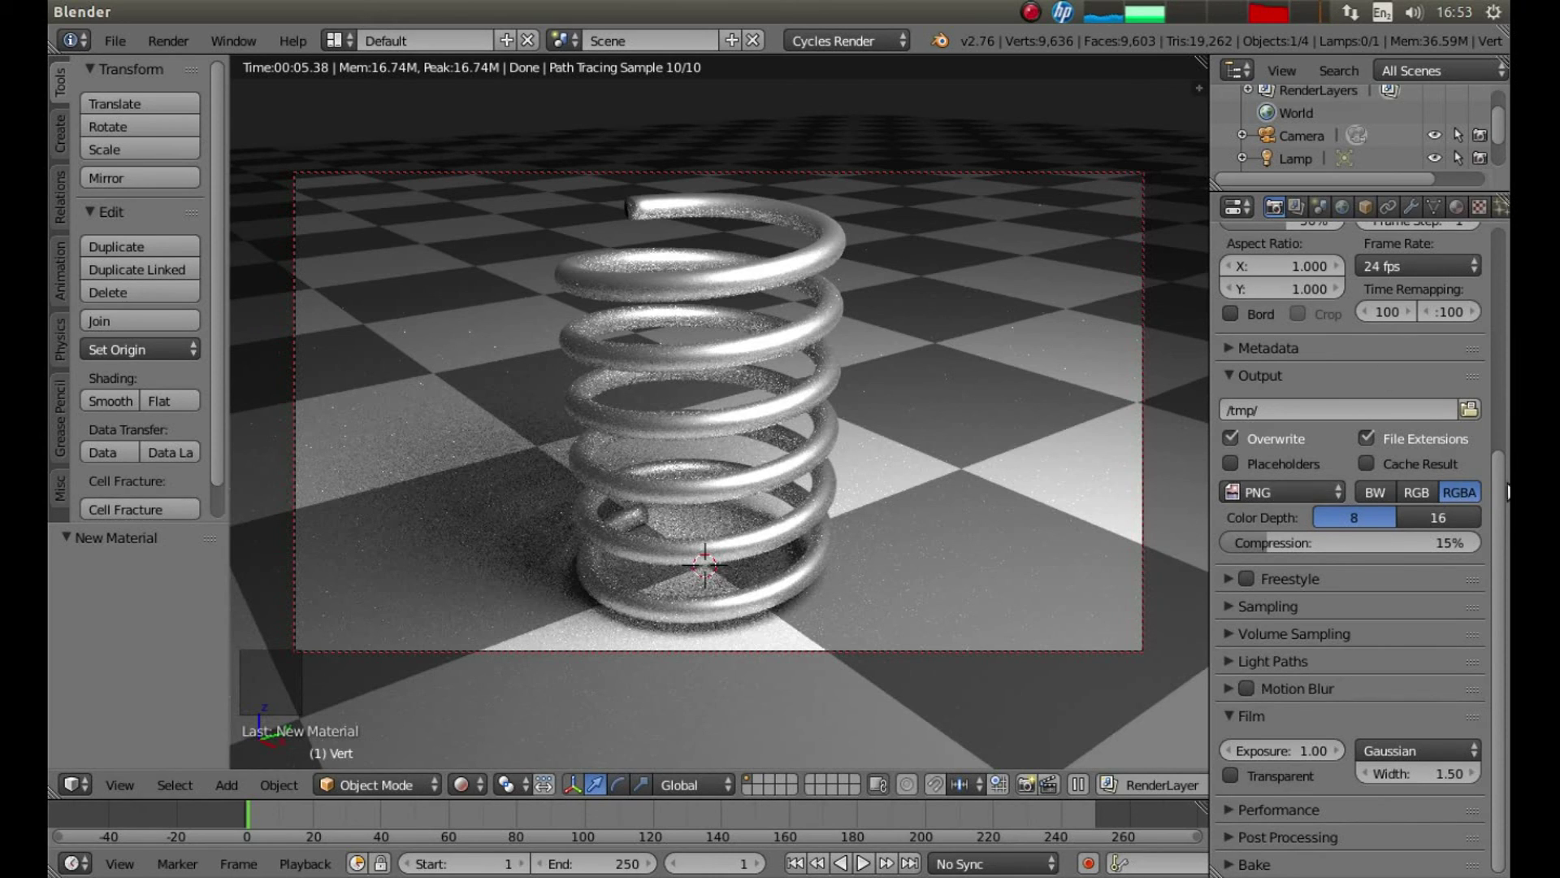
{"action": "left_click", "coordinate": [1226, 606]}
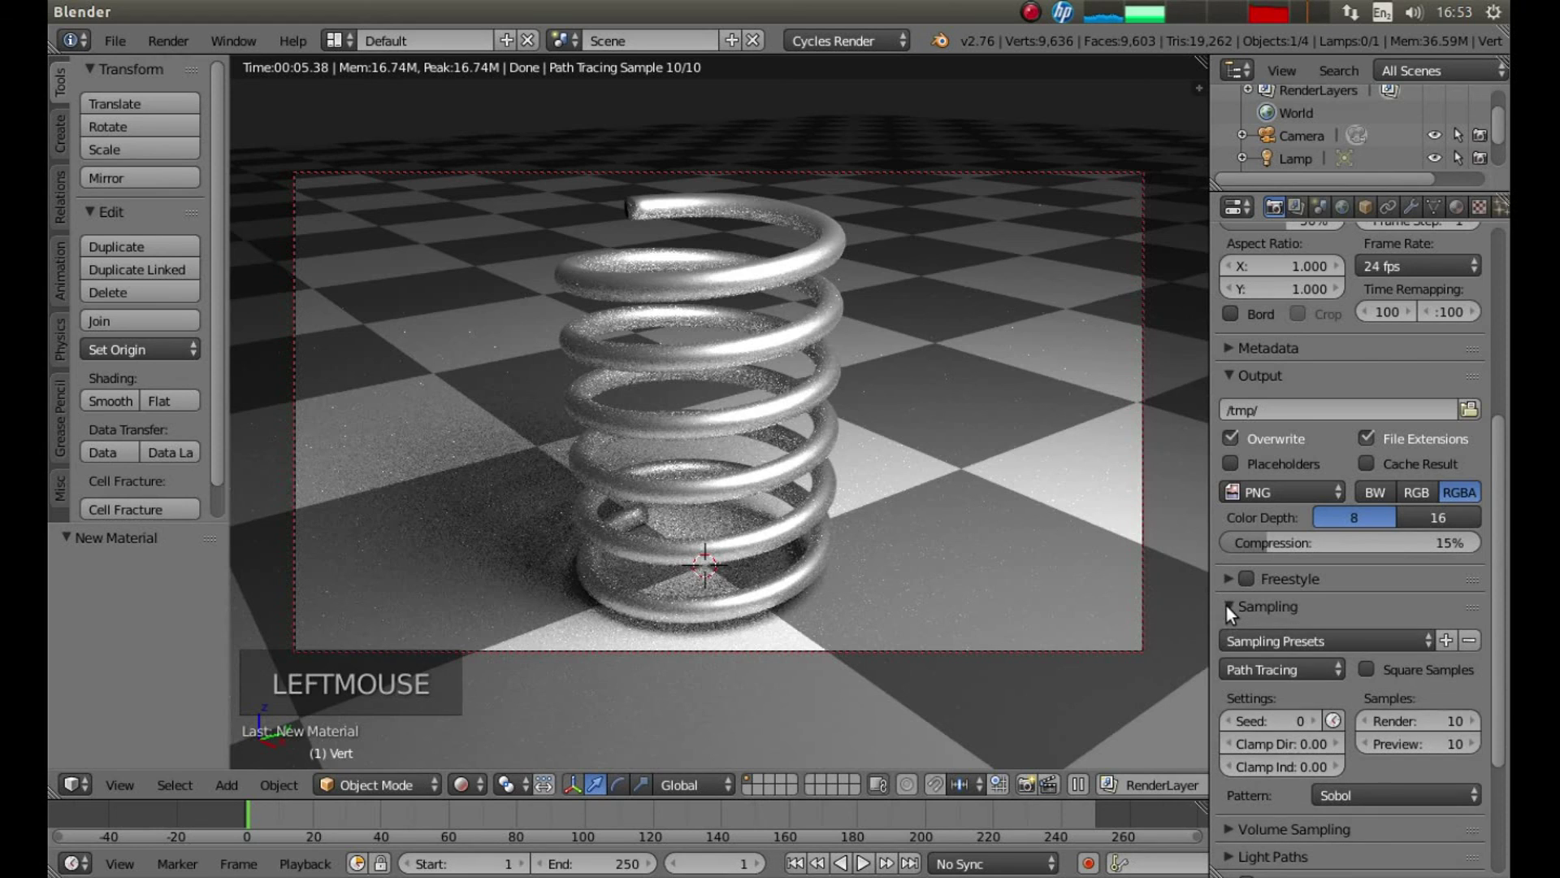
{"action": "left_click", "coordinate": [1402, 720]}
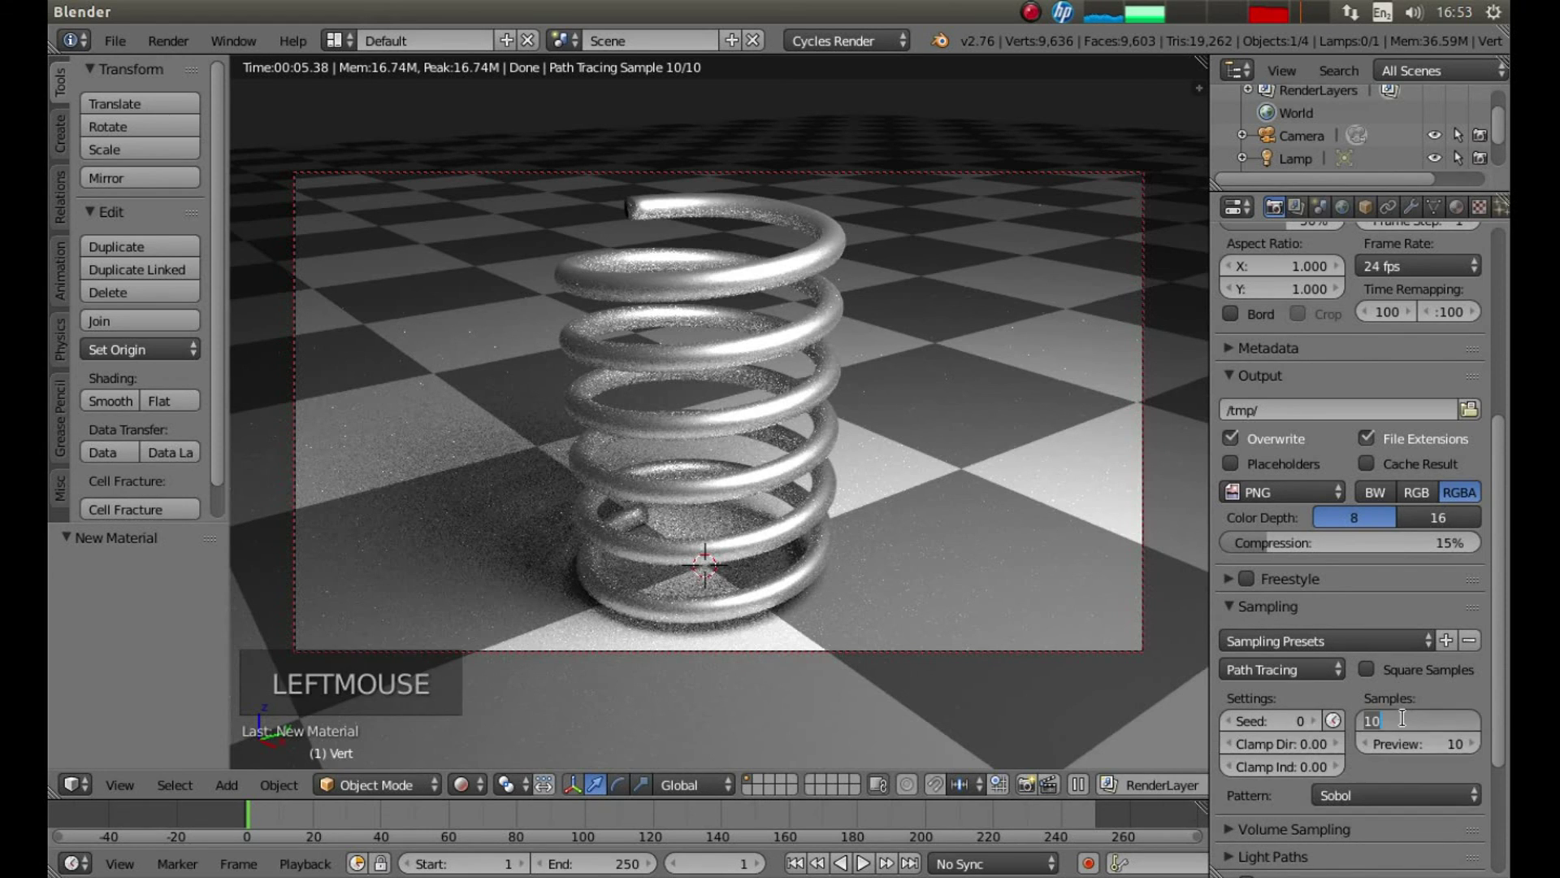
{"action": "type", "text": "5"}
{"action": "type", "text": "00"}
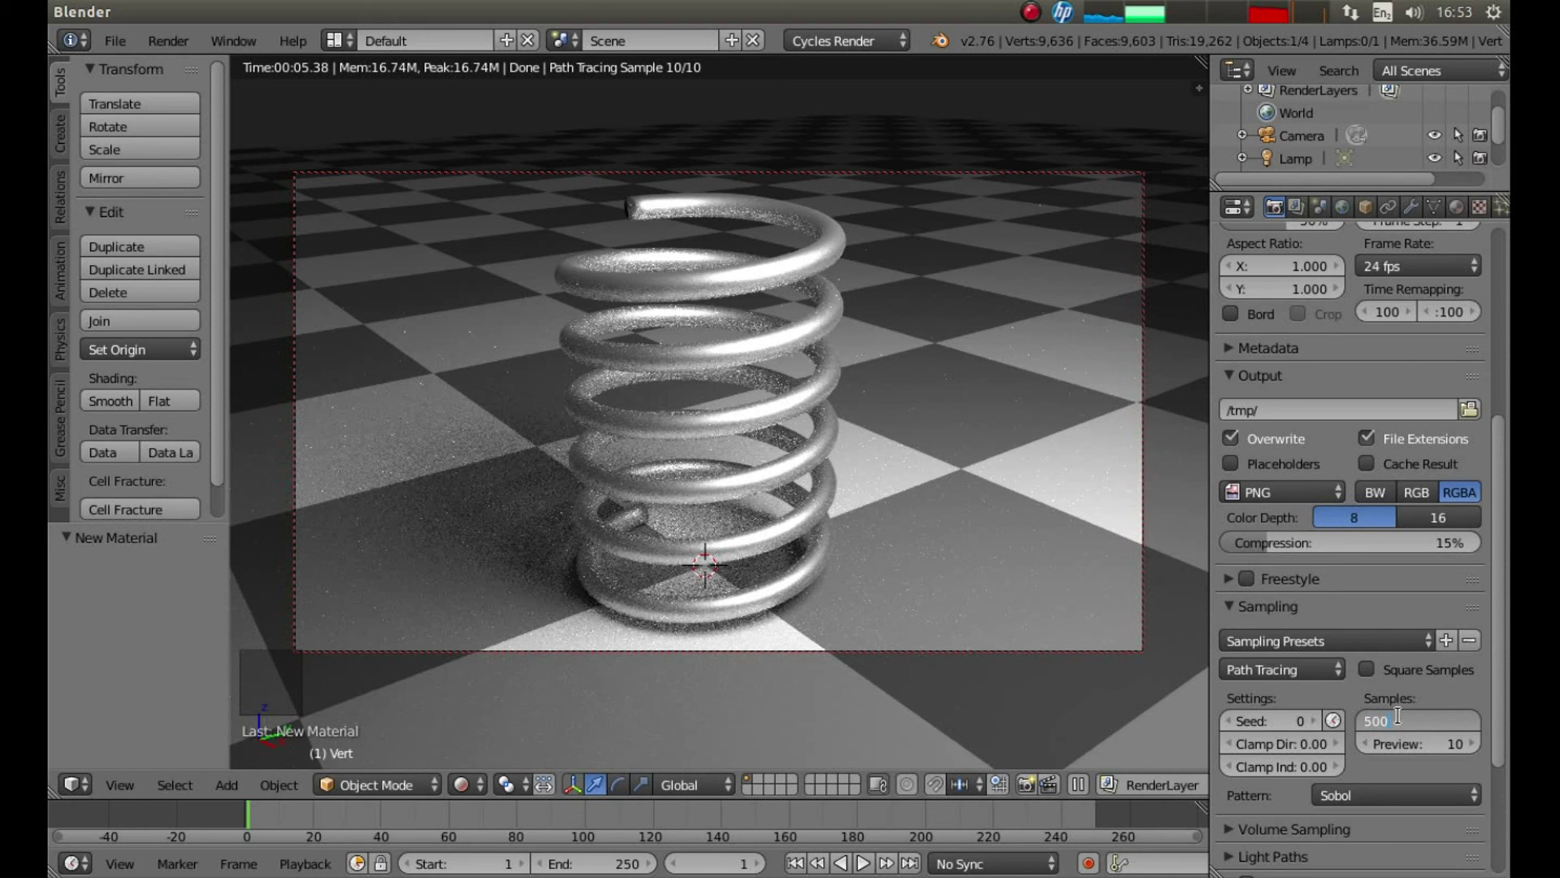
{"action": "key", "text": "Return"}
{"action": "left_click_drag", "start_coordinate": [1499, 607], "coordinate": [1497, 400]}
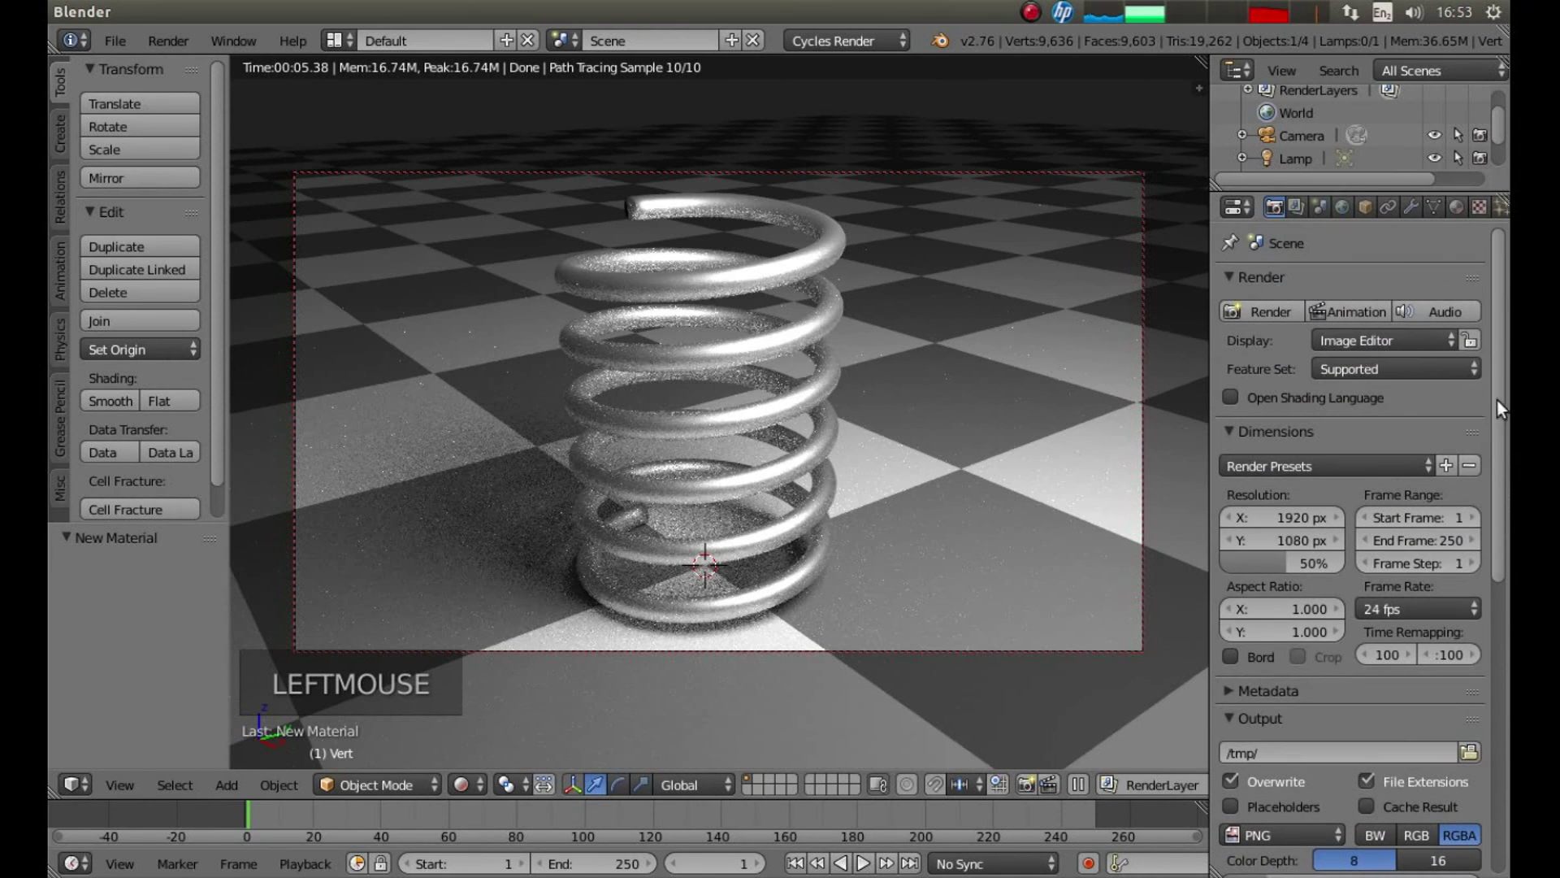
Step: Render the active scene at full quality in Cycles to show the metallic spring on the checkered floor
{"action": "left_click", "coordinate": [1268, 313]}
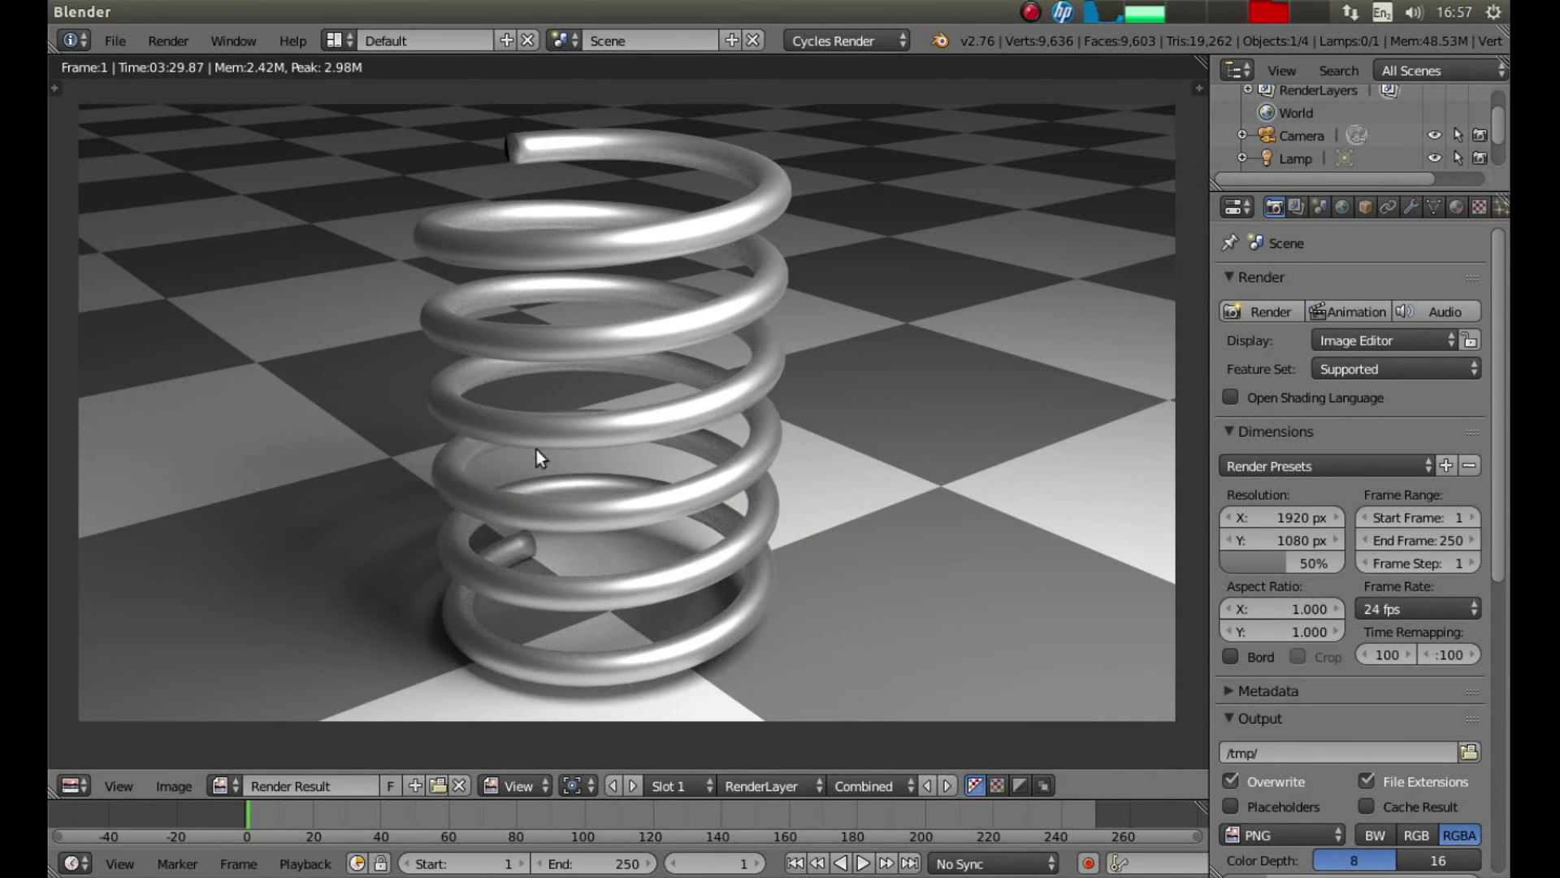
Step: Open the Save As Image browser for the render result and look through the blendcache folders
{"action": "left_click", "coordinate": [172, 783]}
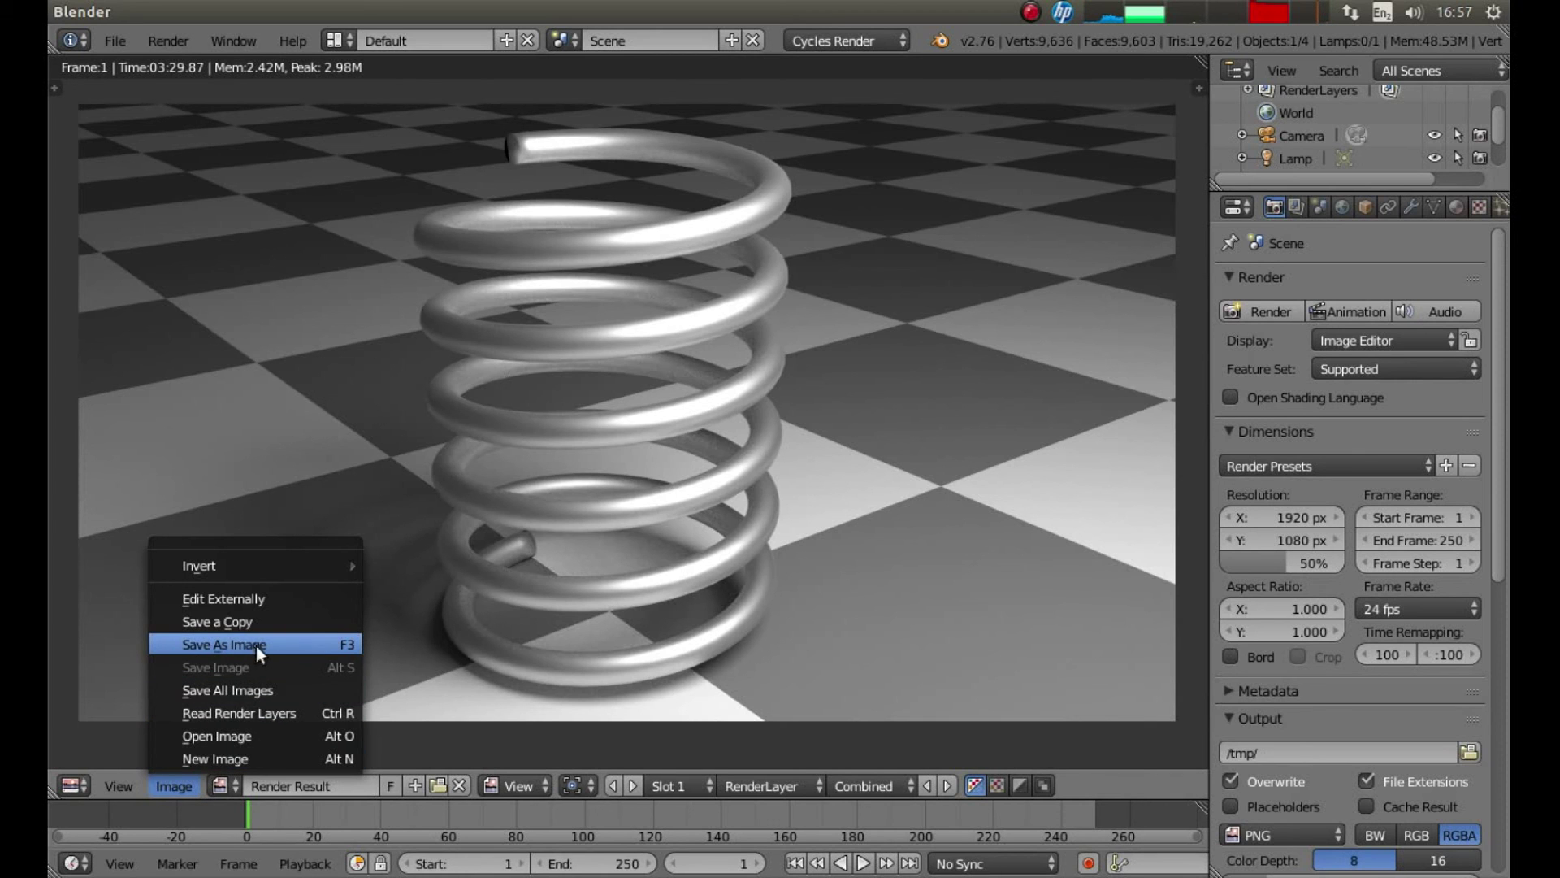
{"action": "left_click", "coordinate": [227, 646]}
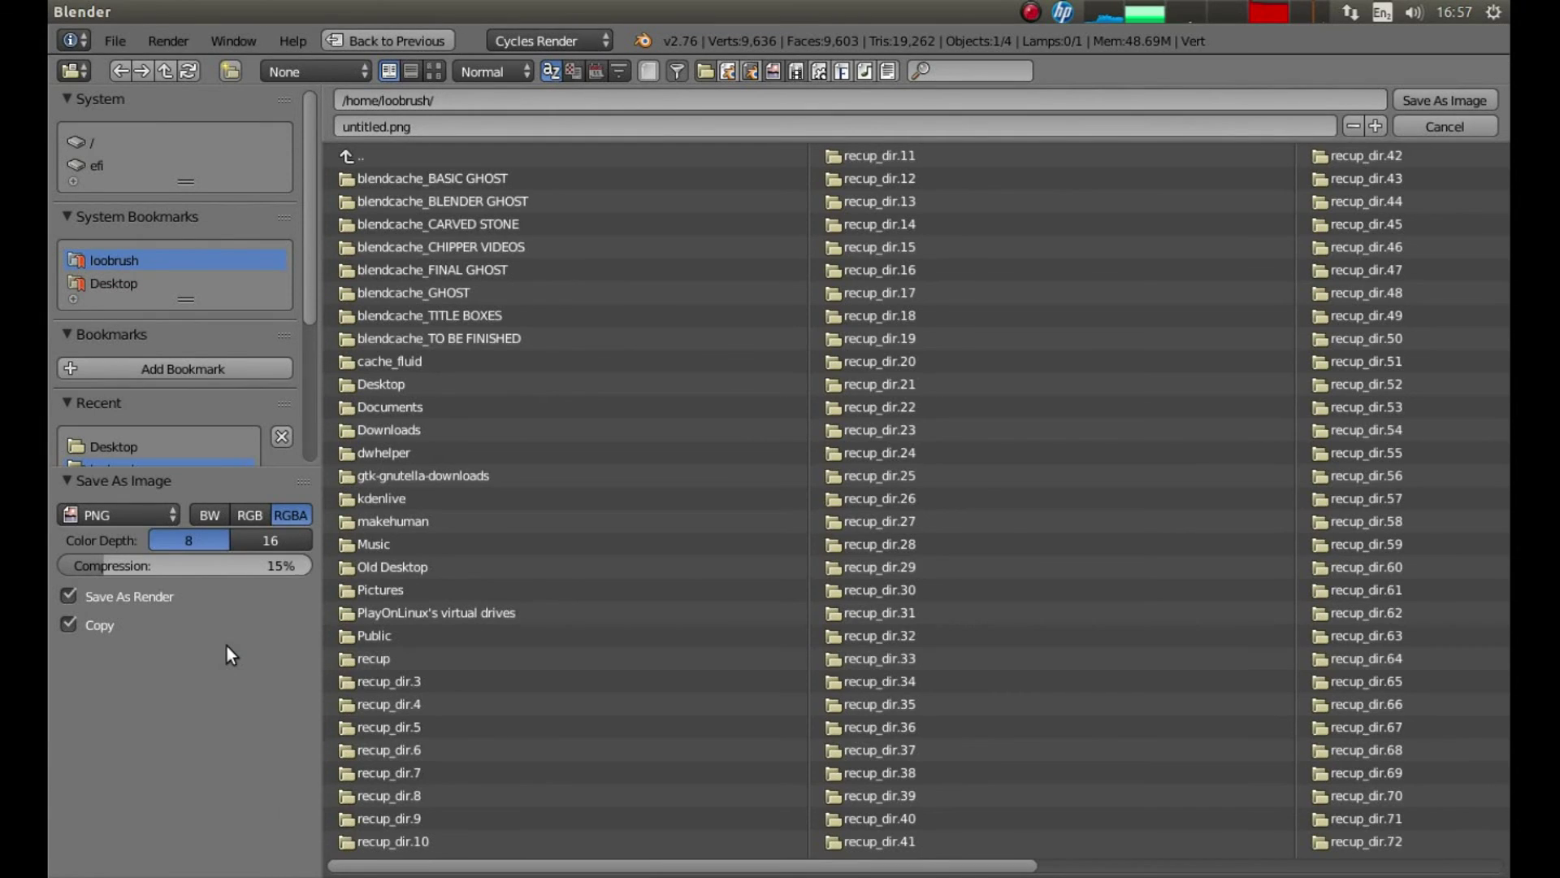
{"action": "left_click", "coordinate": [415, 177]}
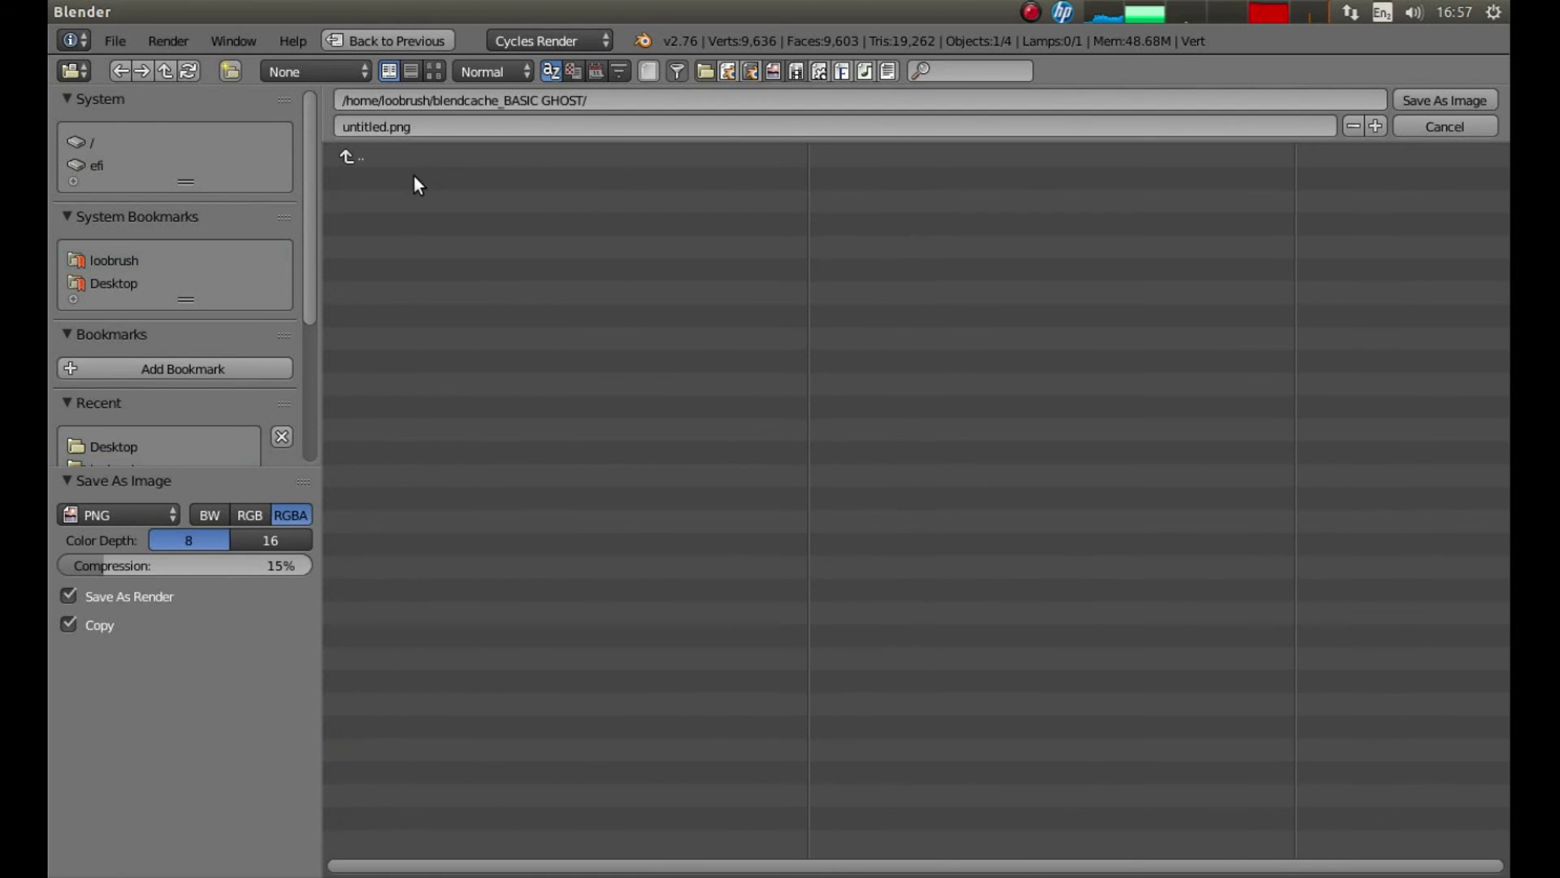
{"action": "left_click", "coordinate": [342, 156]}
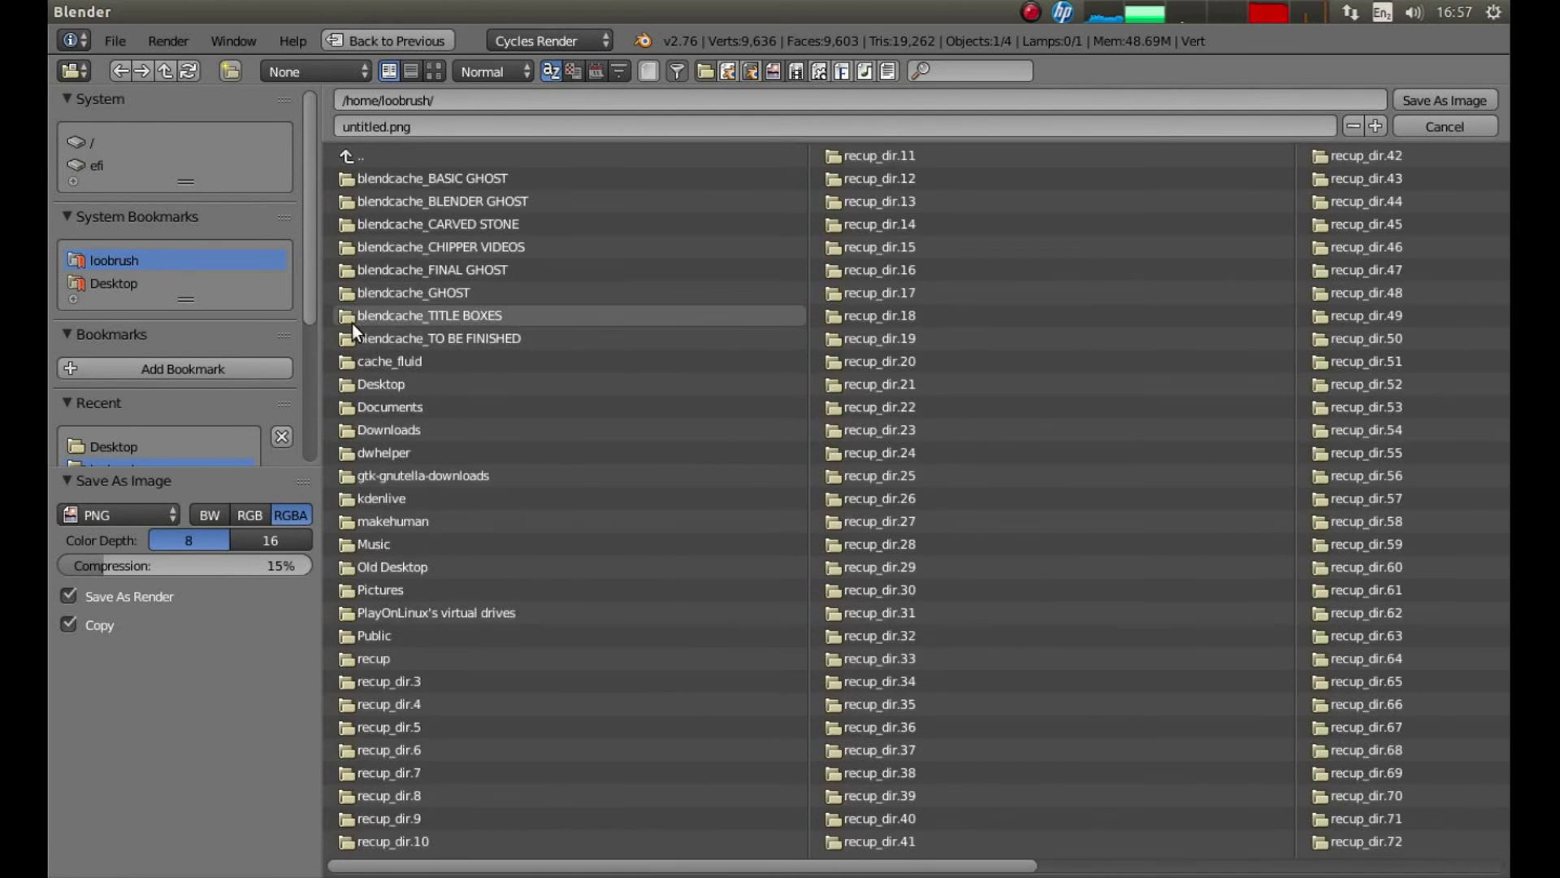
{"action": "left_click", "coordinate": [355, 317]}
{"action": "left_click", "coordinate": [351, 155]}
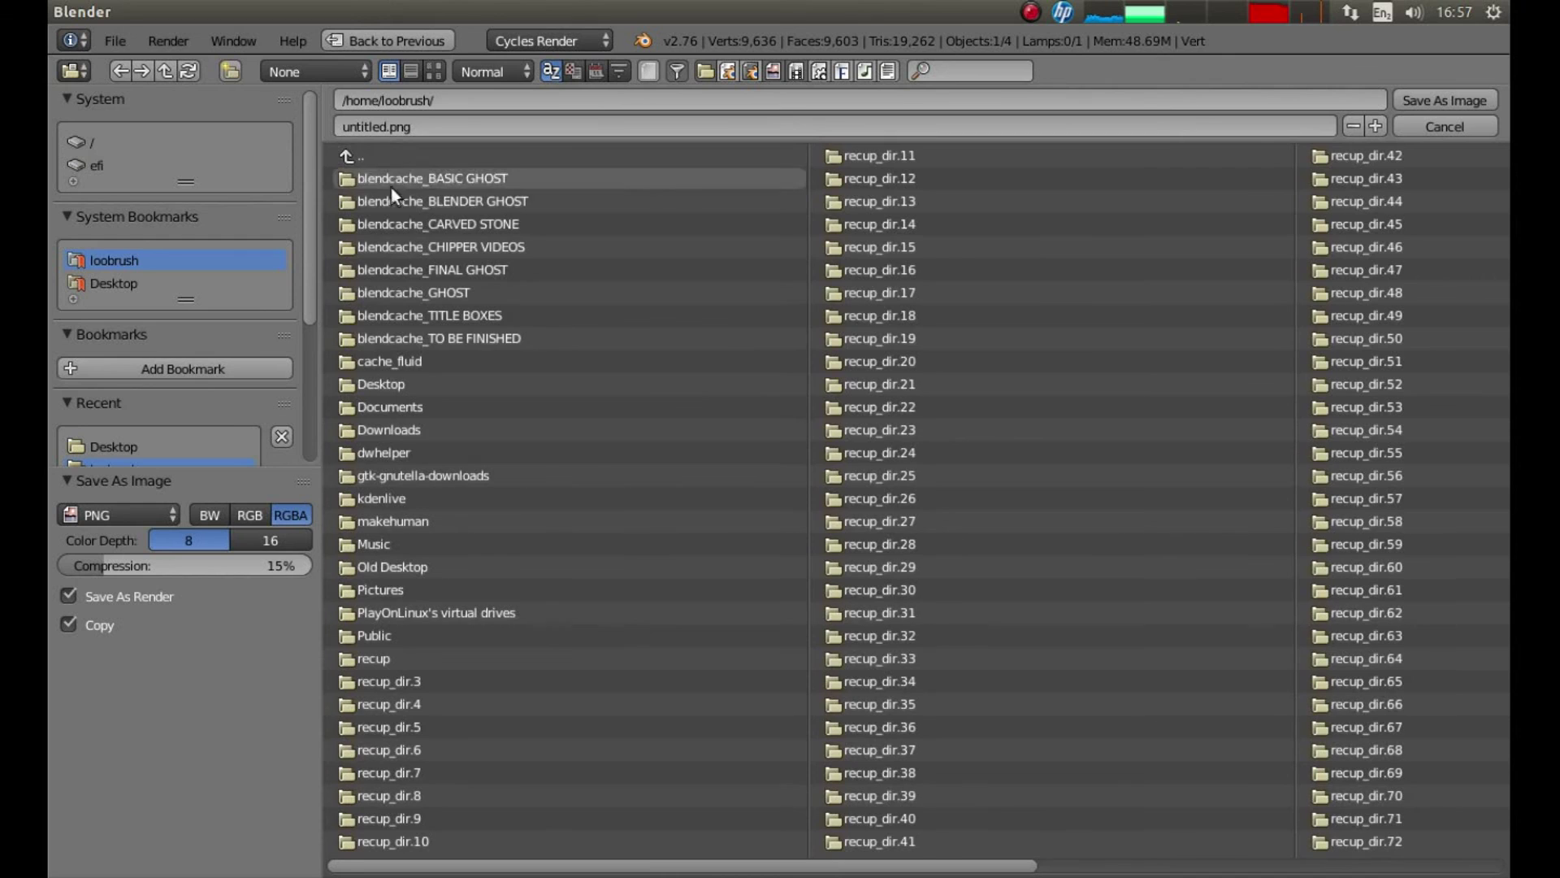
{"action": "left_click", "coordinate": [393, 182]}
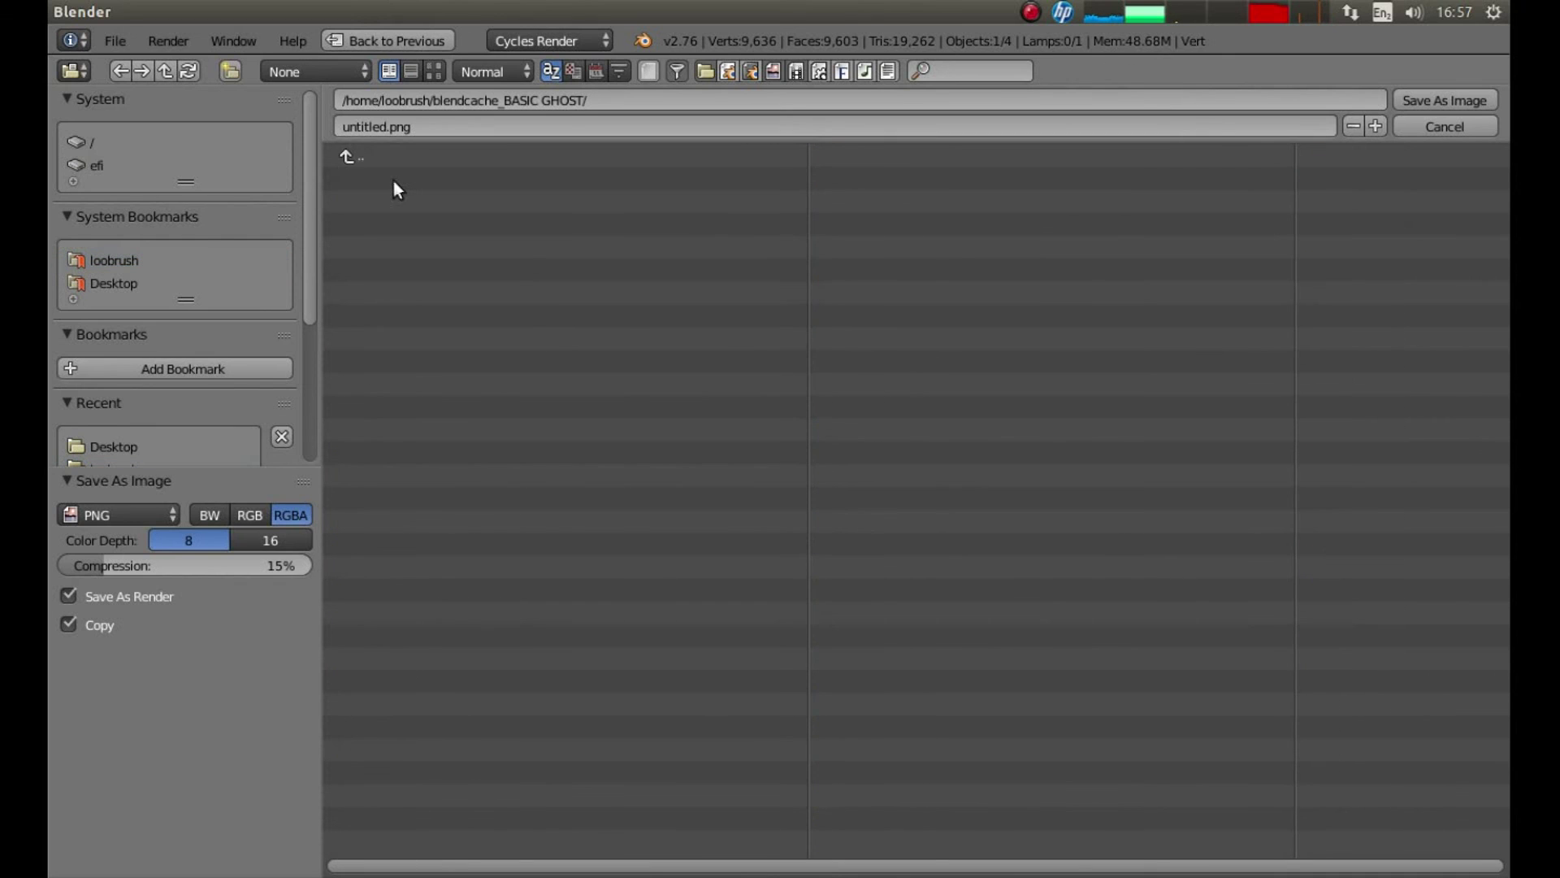
{"action": "left_click", "coordinate": [349, 160]}
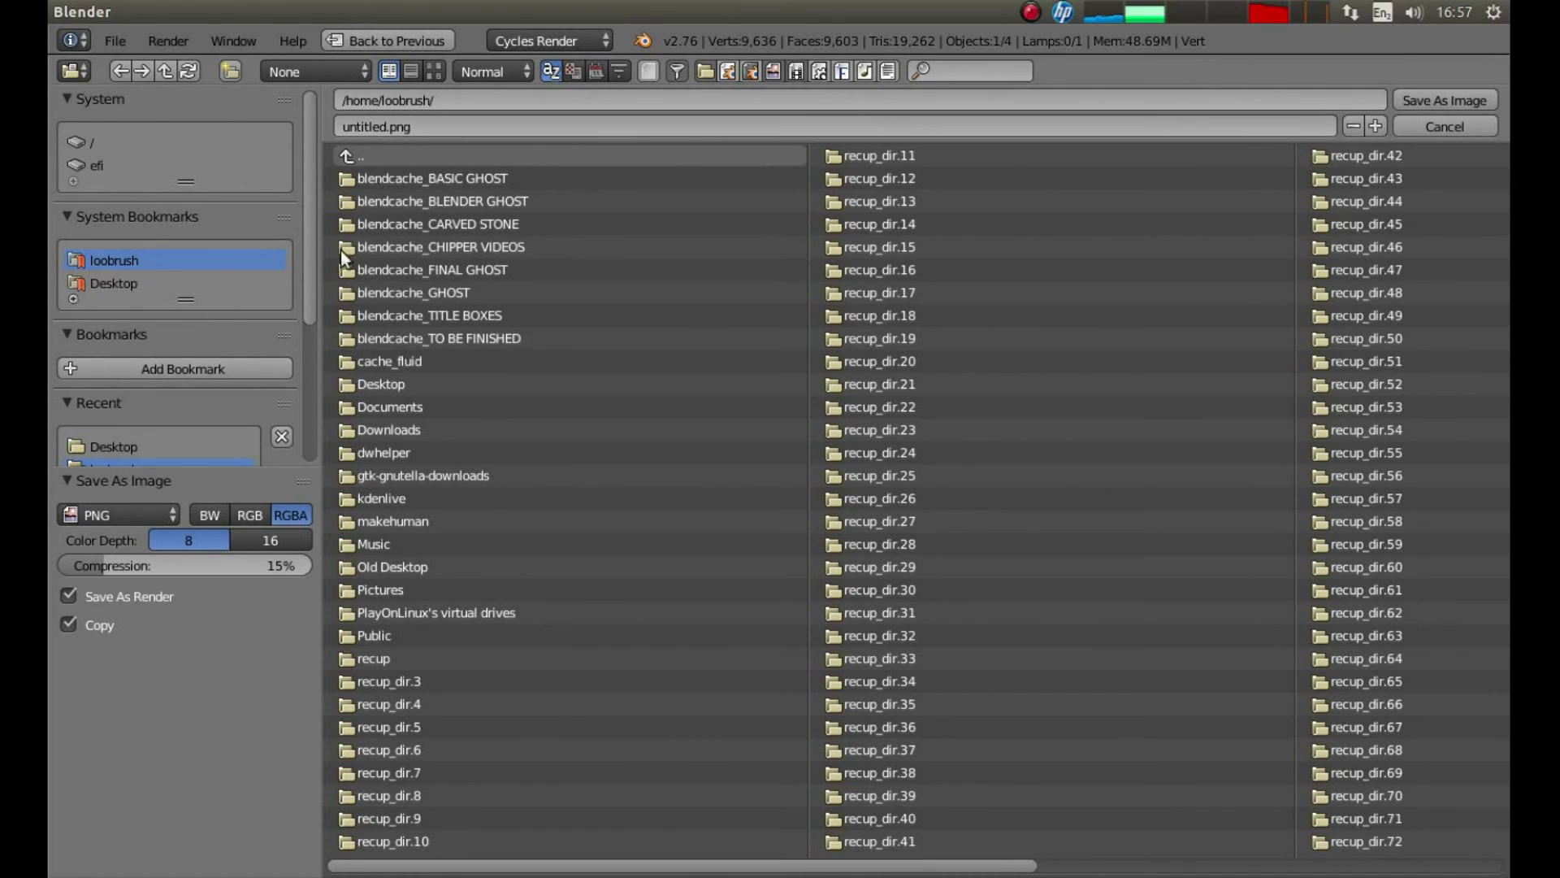
Step: Set the save location to the Desktop and name the file BLENDER SPRING
{"action": "left_click", "coordinate": [109, 283]}
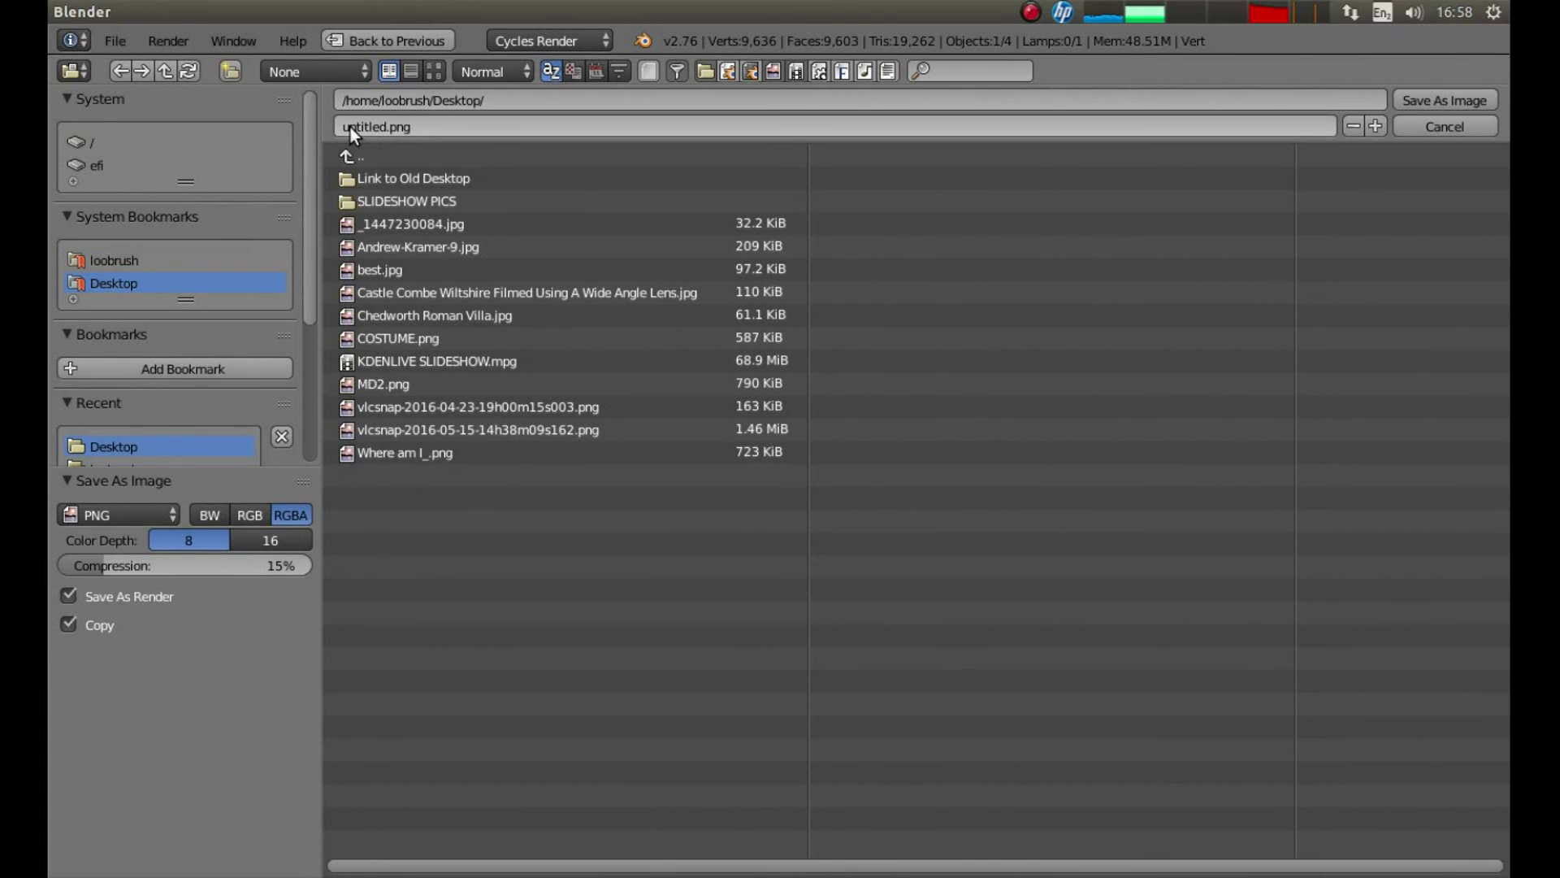
{"action": "left_click", "coordinate": [403, 129]}
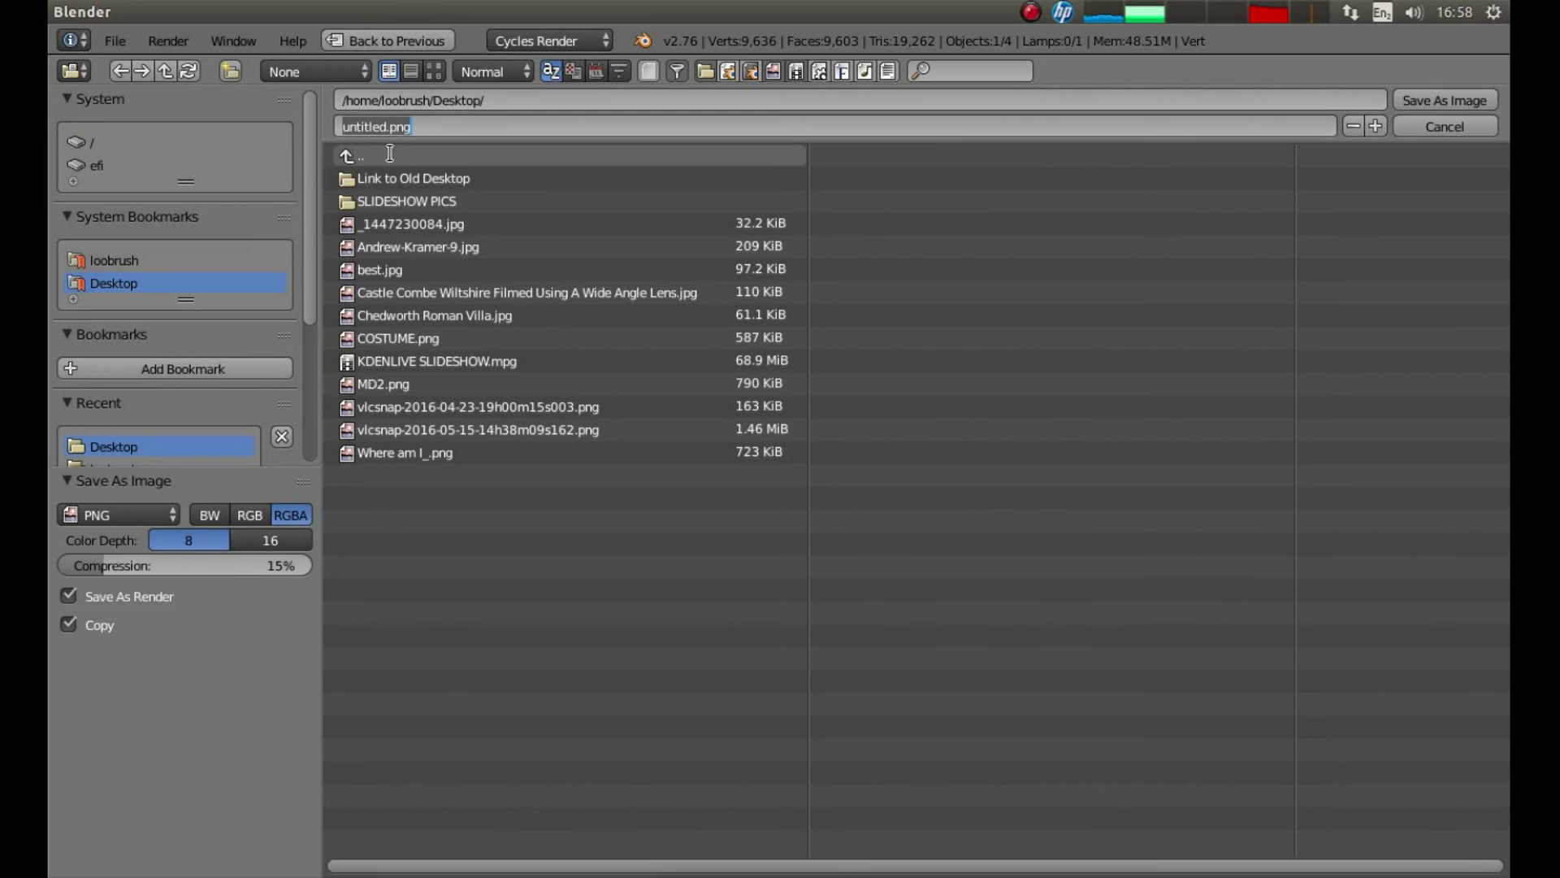
{"action": "type", "text": "BLENDER SPRING"}
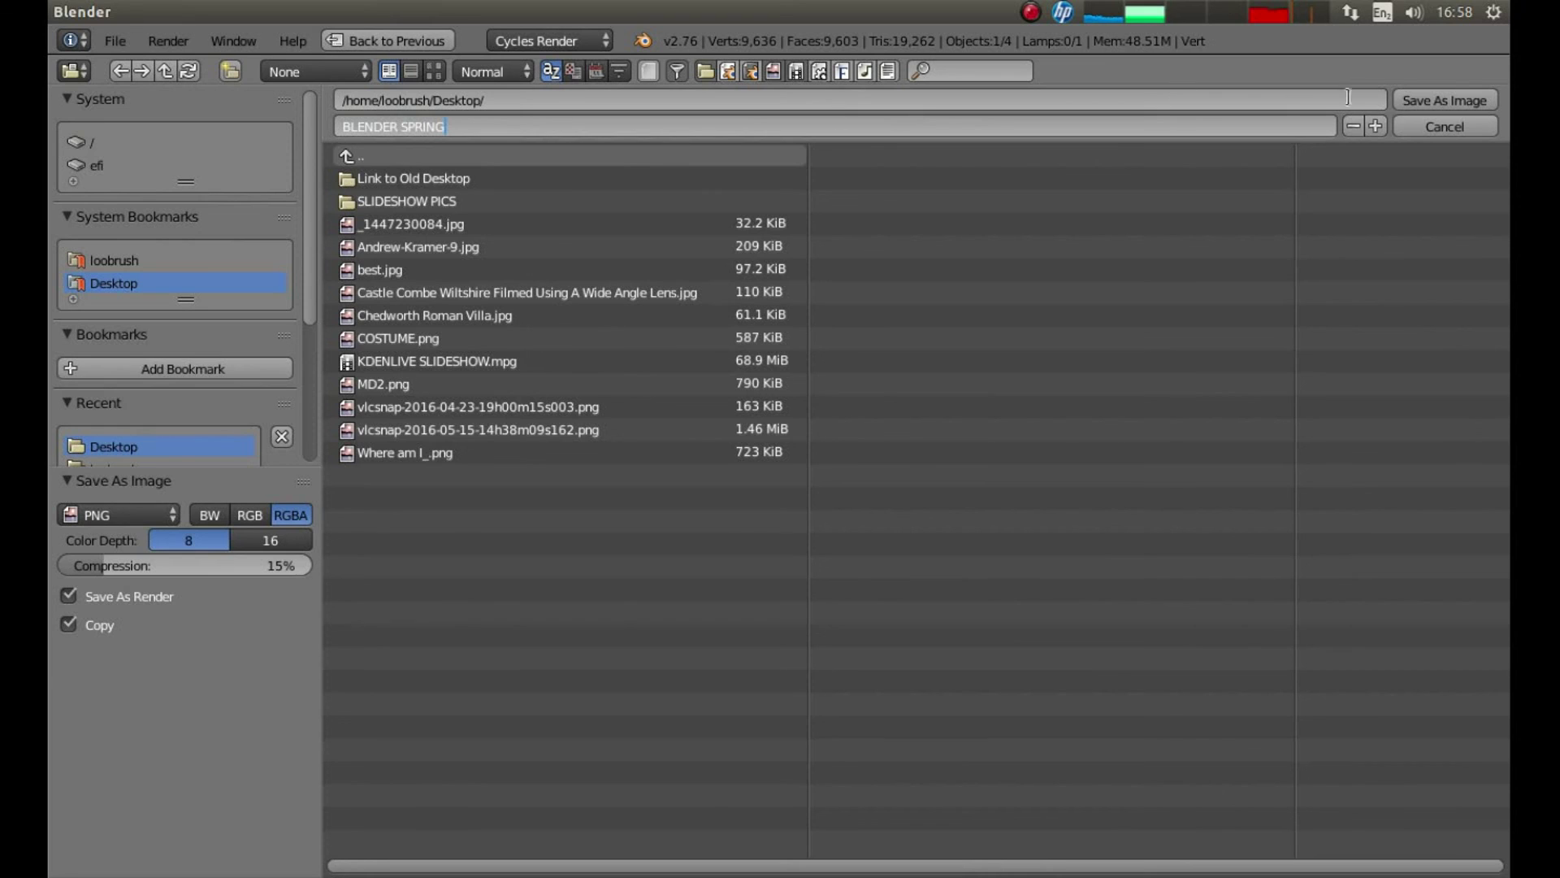
Step: Save the render as BLENDER SPRING.png on the Desktop
{"action": "left_click", "coordinate": [1456, 94]}
{"action": "left_click", "coordinate": [1456, 94]}
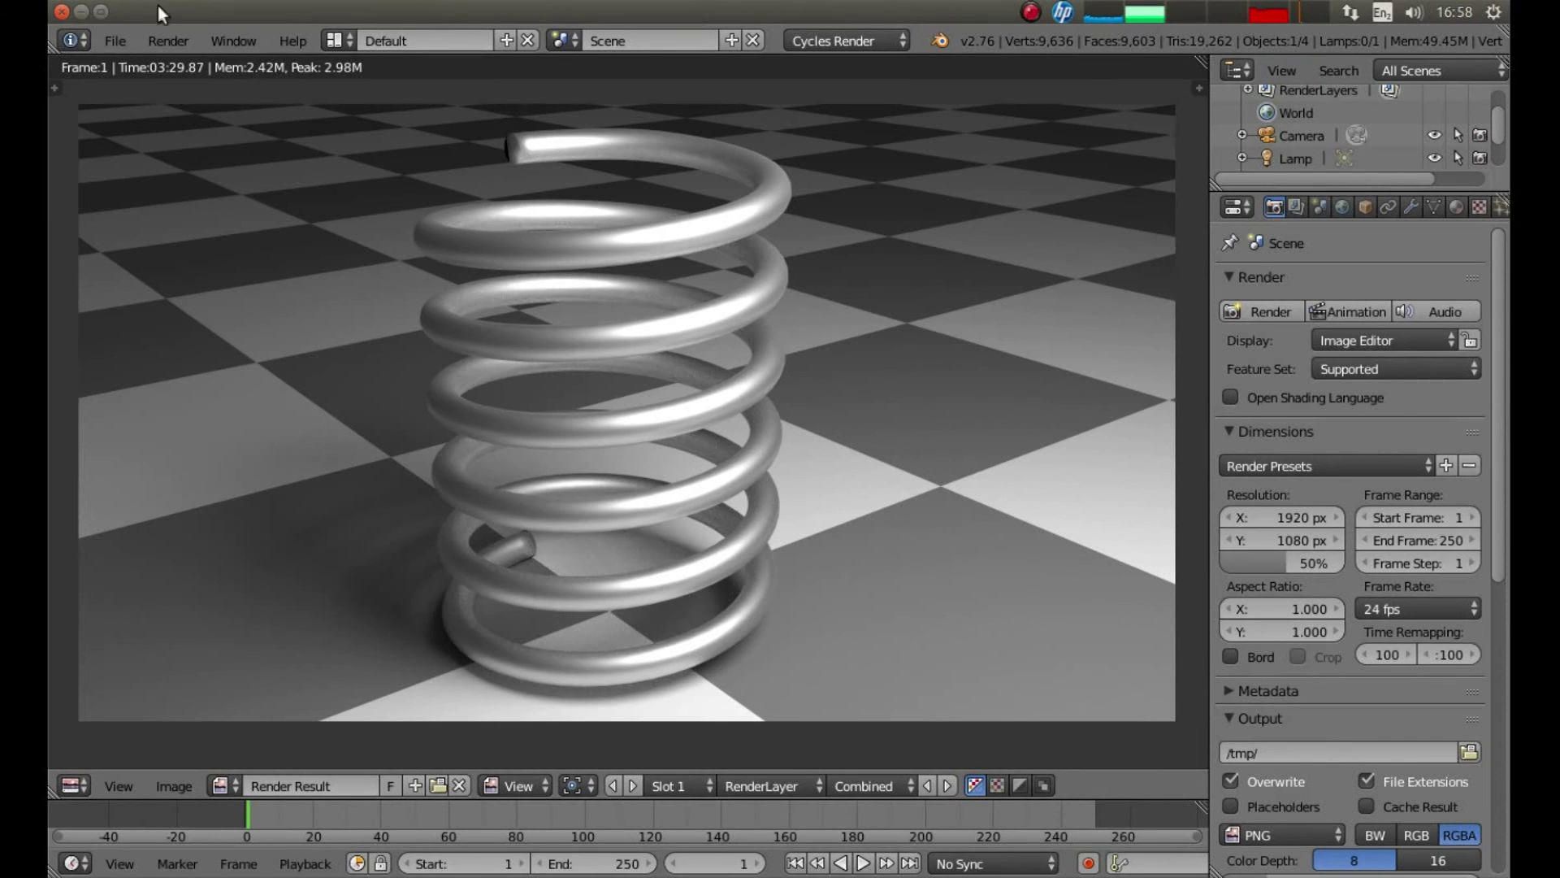
{"action": "left_click", "coordinate": [85, 16]}
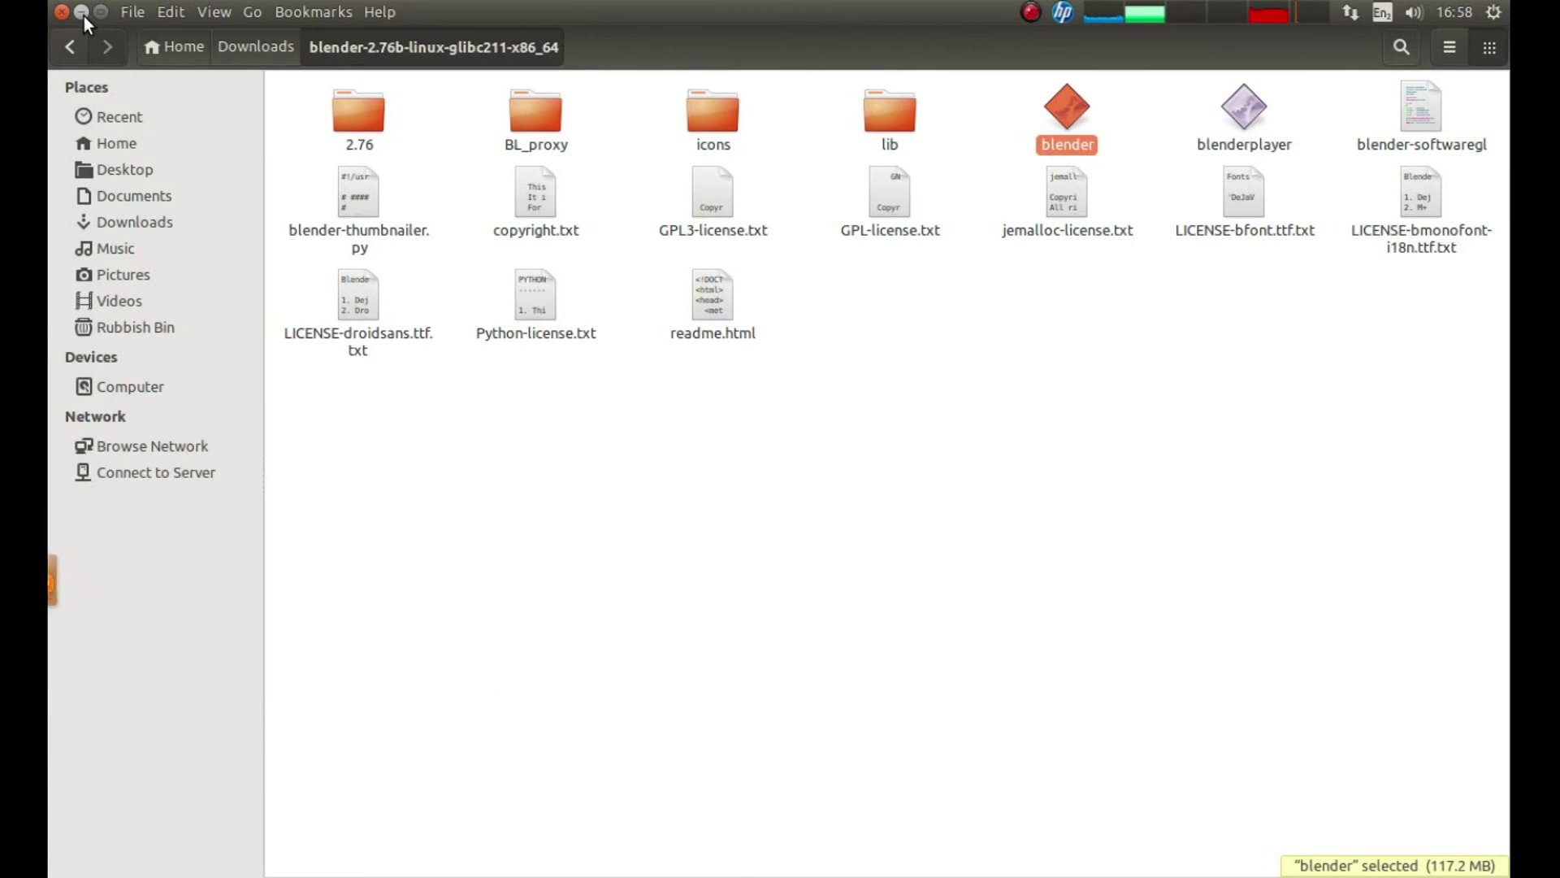
Step: Open BLENDER SPRING.png from the desktop in a maximised Image Viewer
{"action": "left_click", "coordinate": [84, 16]}
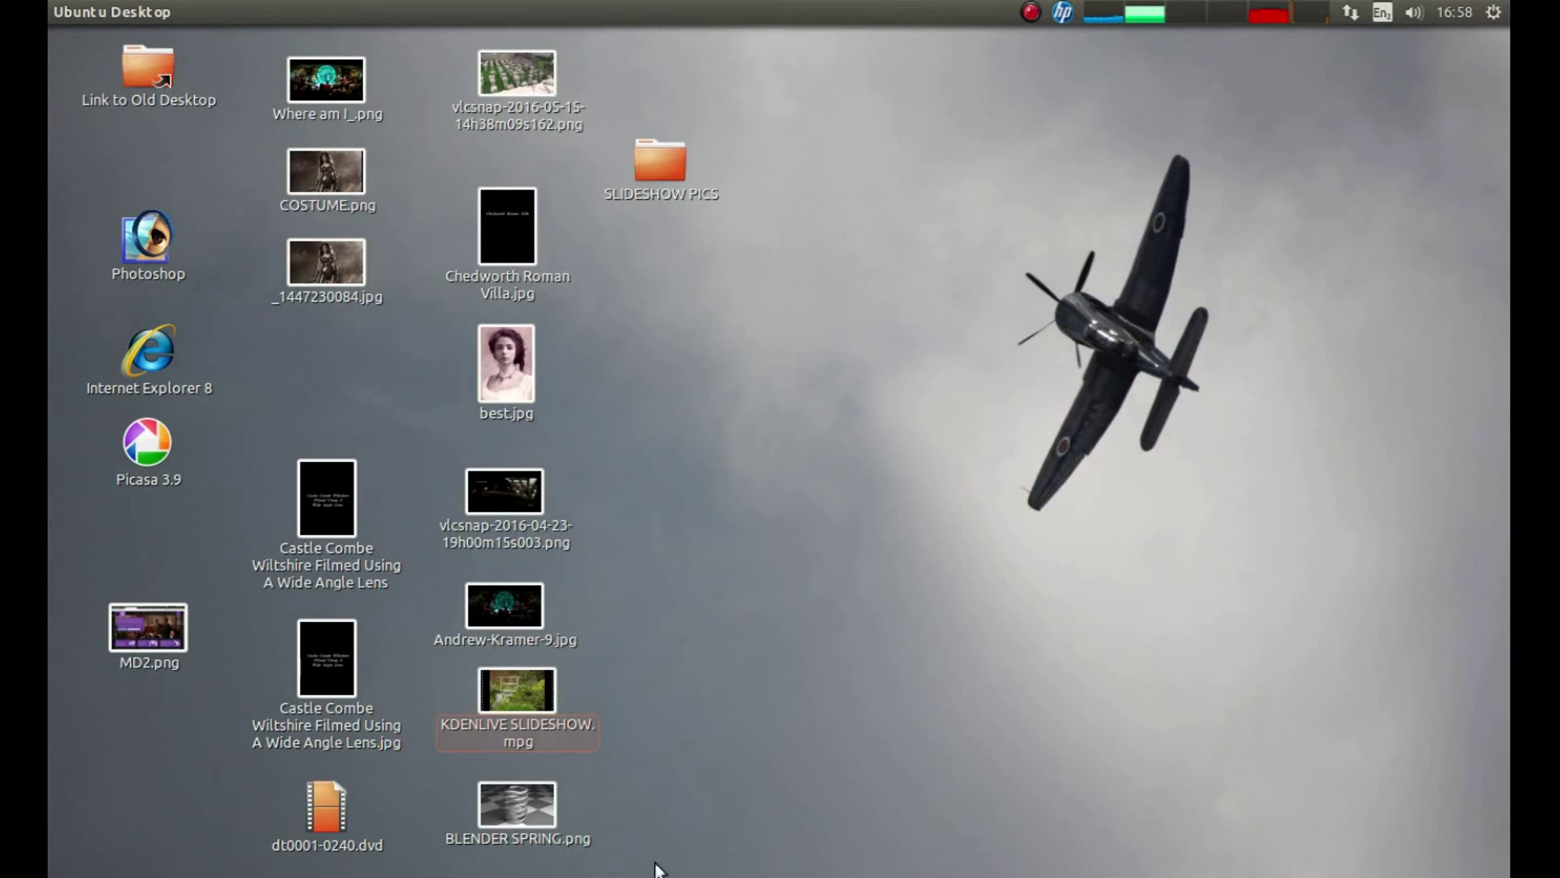
{"action": "double_click", "coordinate": [534, 816]}
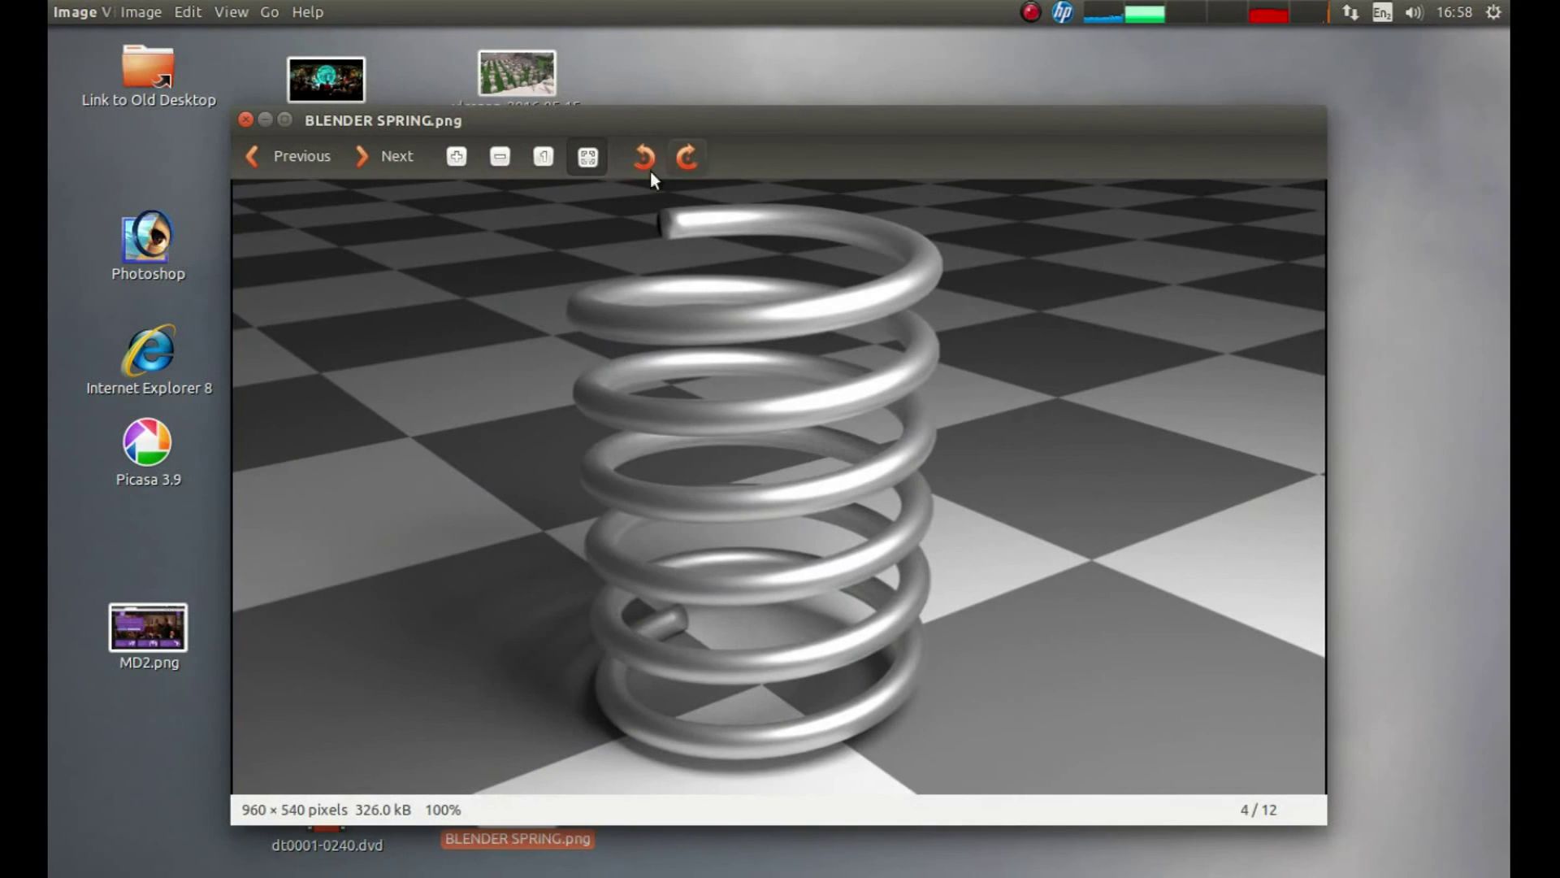
{"action": "left_click", "coordinate": [282, 118]}
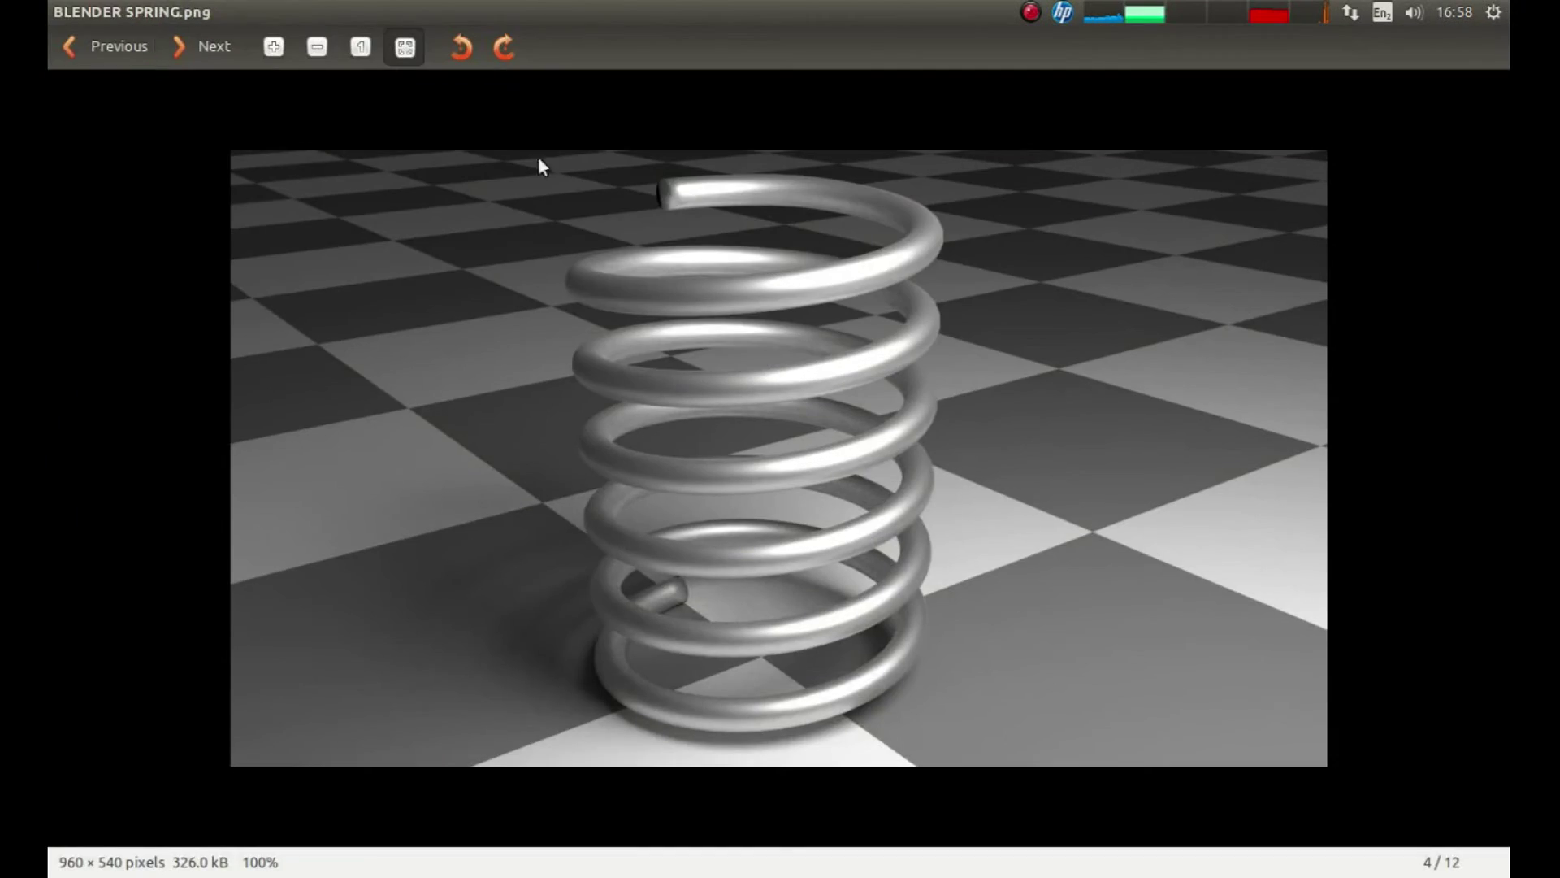